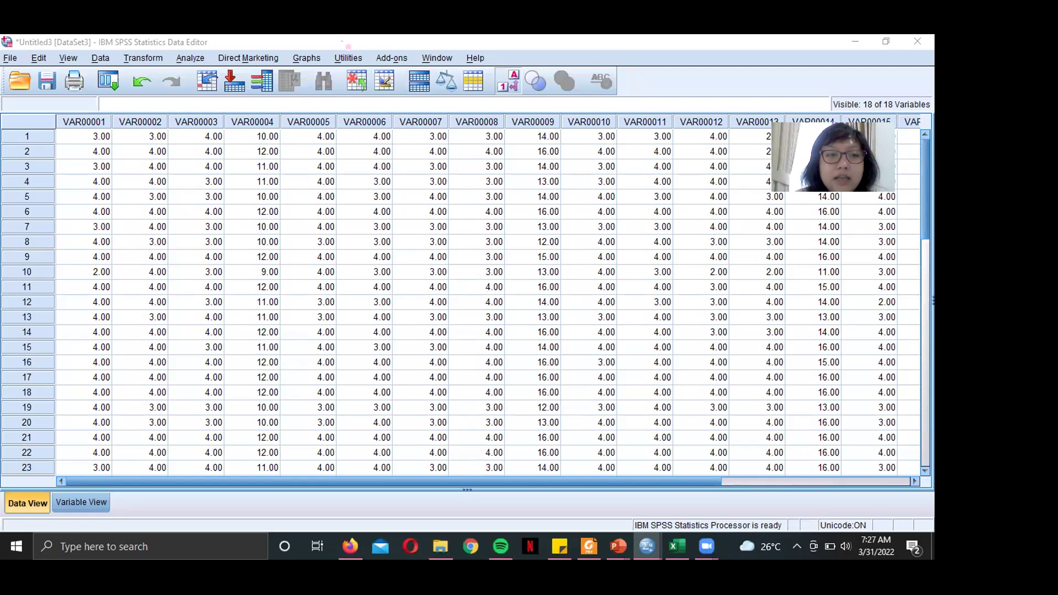
- Look over the first case's values across the first six variables, then select the VAR00001 column
left_click(87, 138)
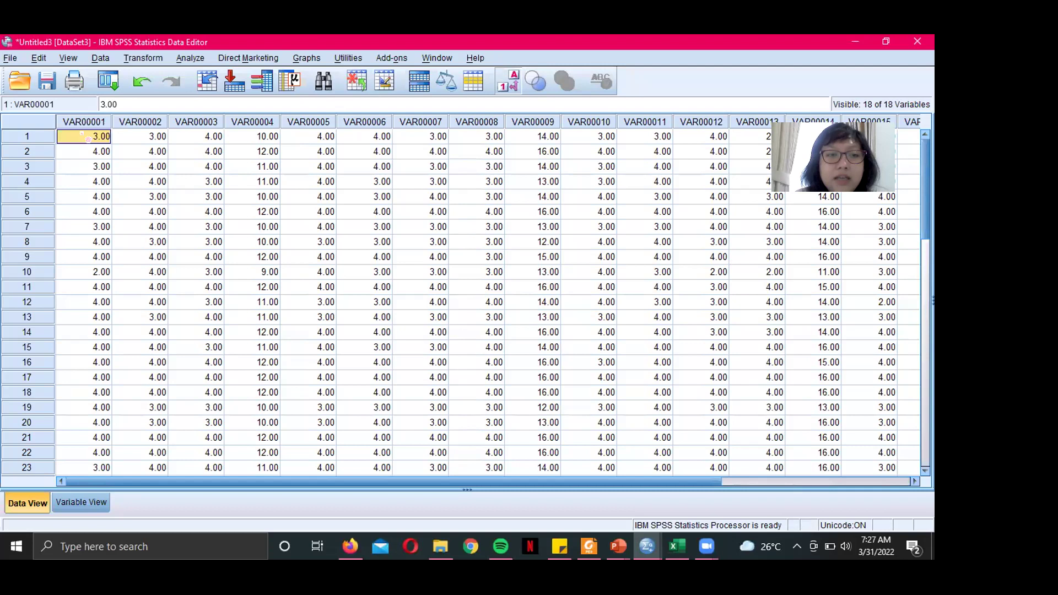
key("Right")
key("Right")
key("Right")
key("Right")
key("Right")
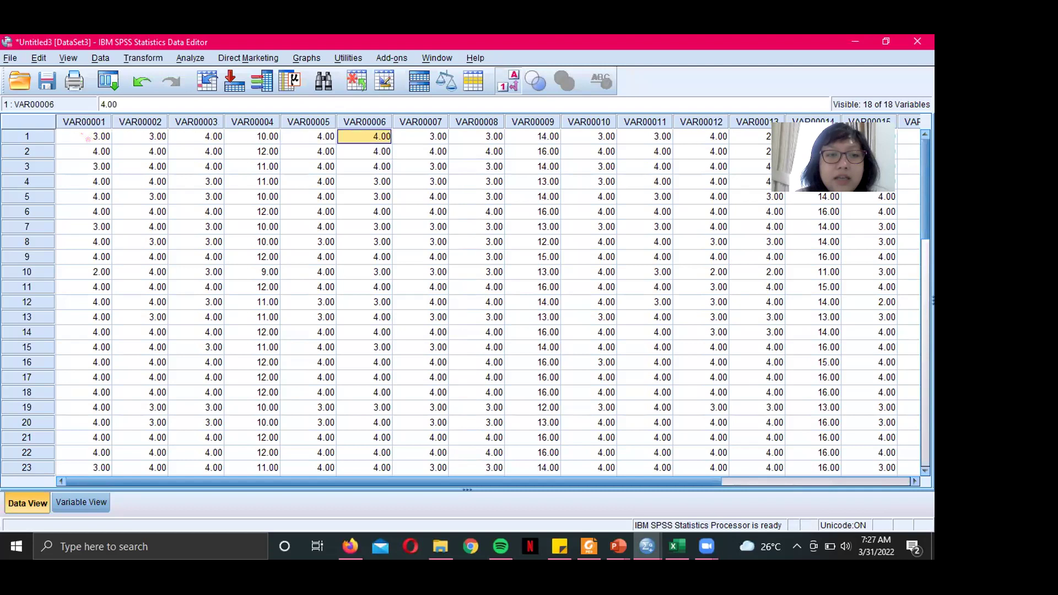
key("Left")
key("Left")
key("Left")
key("Left")
key("Left")
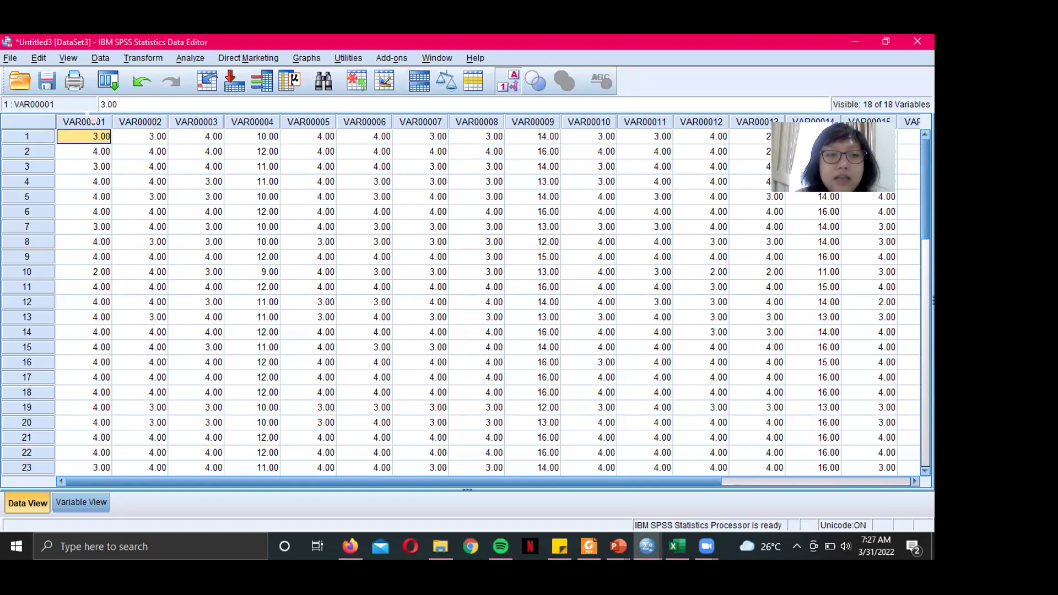
left_click(96, 123)
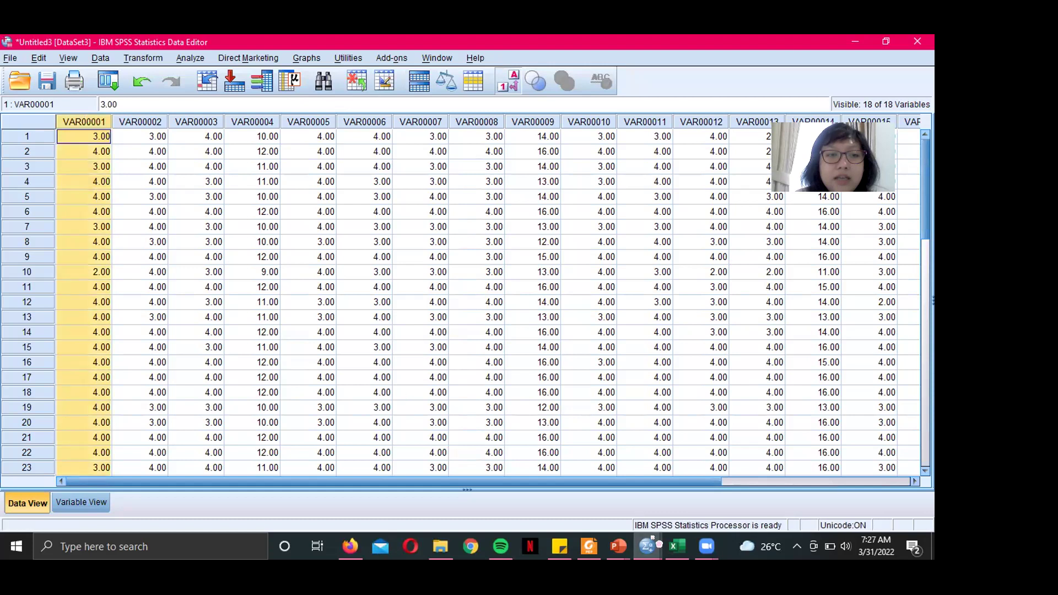
- Switch to the Excel workbook DATA UJI DATA PRIMER and examine the column headings in row 1, back to P11
left_click(677, 546)
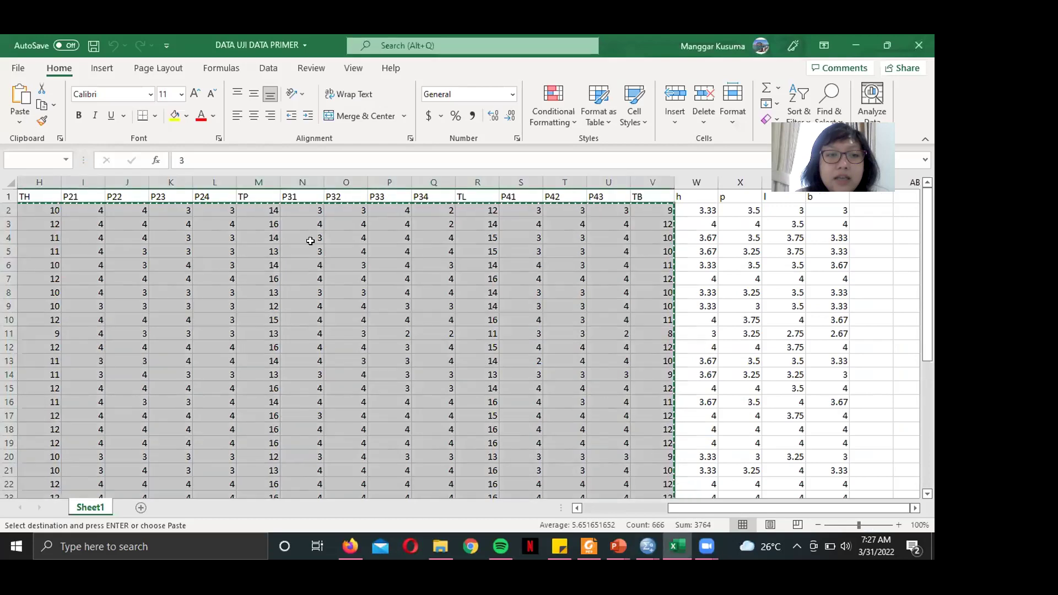
left_click(308, 249)
key("Up")
key("Up")
key("Up")
key("Up")
key("Left")
key("Left")
key("Left")
key("Left")
key("Left")
key("Left")
key("Left")
key("Left")
key("Left")
key("Left")
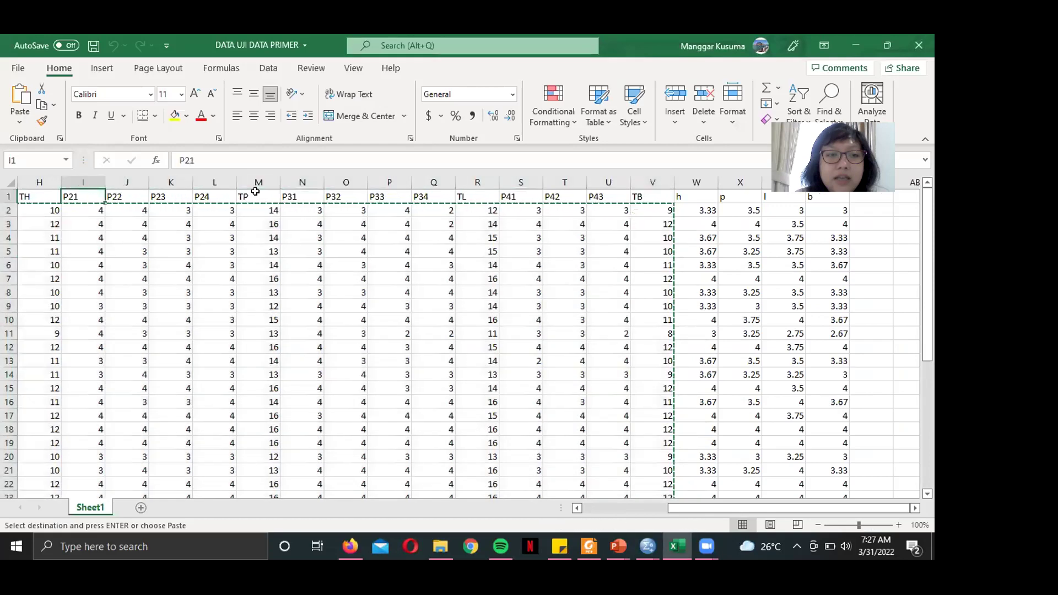
key("Left")
key("Right")
key("Right")
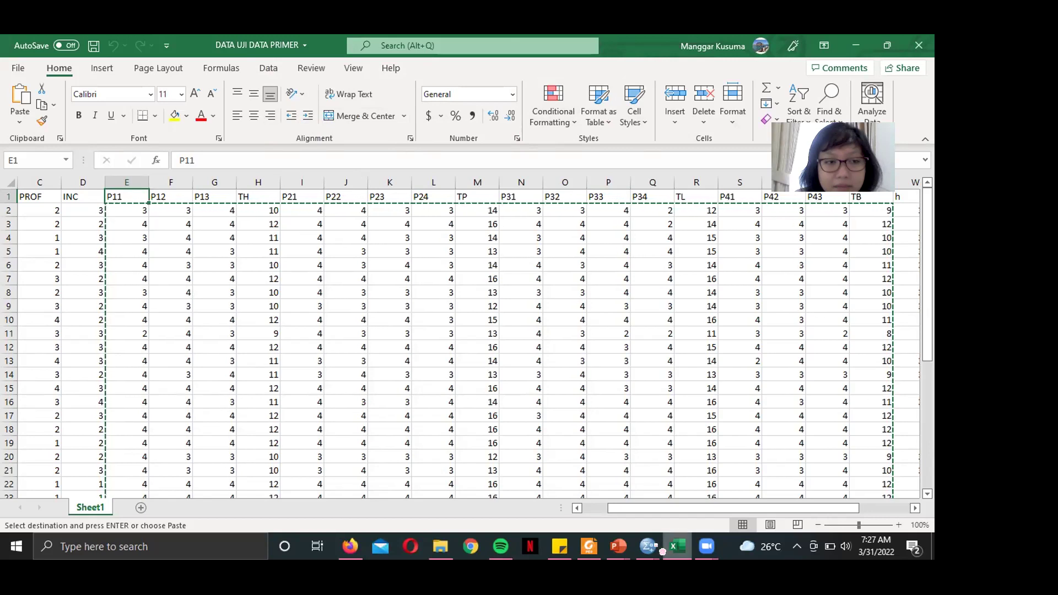
- Switch back to the Untitled3 dataset in SPSS and rename variable 1 as P11 in its variable definitions
mouse_move(661, 551)
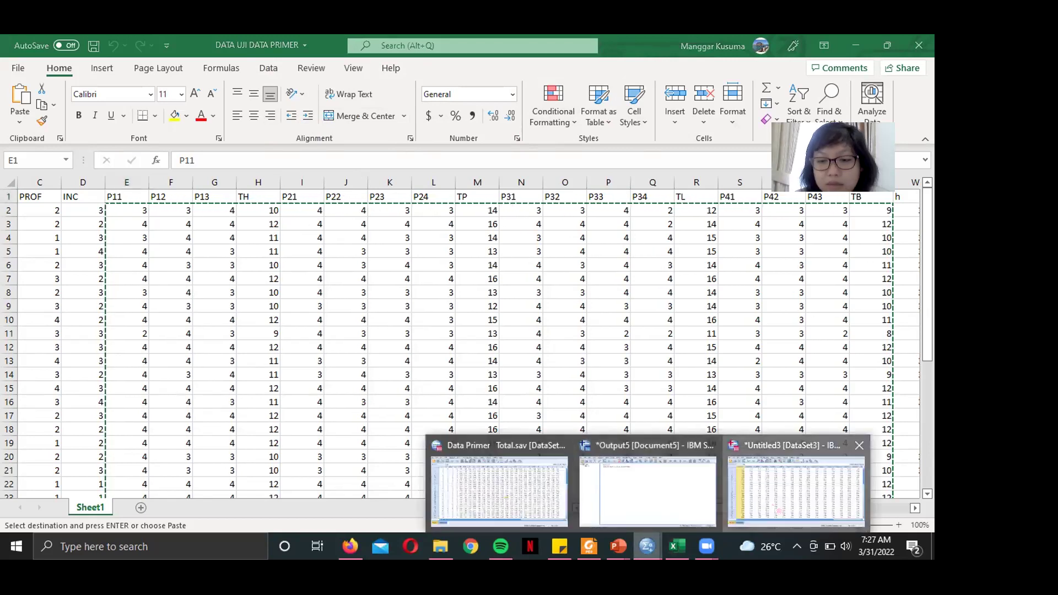
left_click(796, 485)
left_click(83, 502)
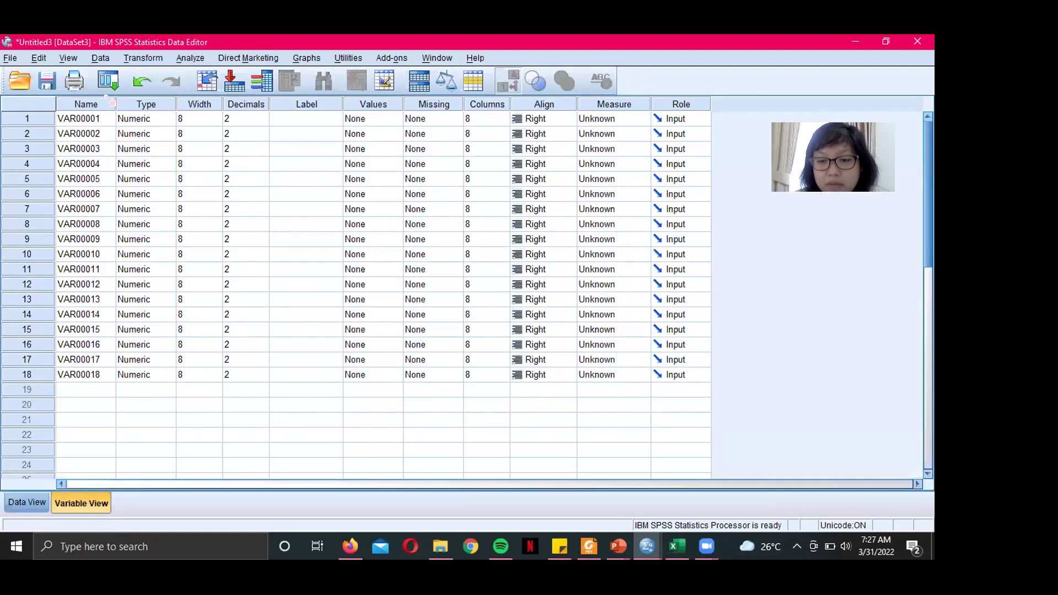
left_click(96, 118)
type("P11")
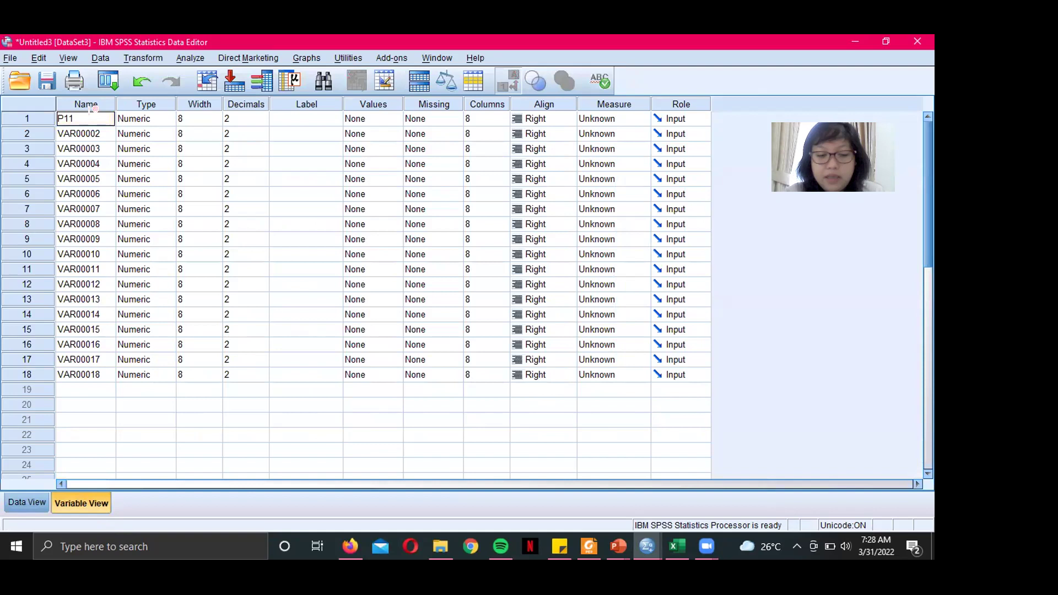
- Set the number of decimals for variable P11 to 0
left_click(263, 121)
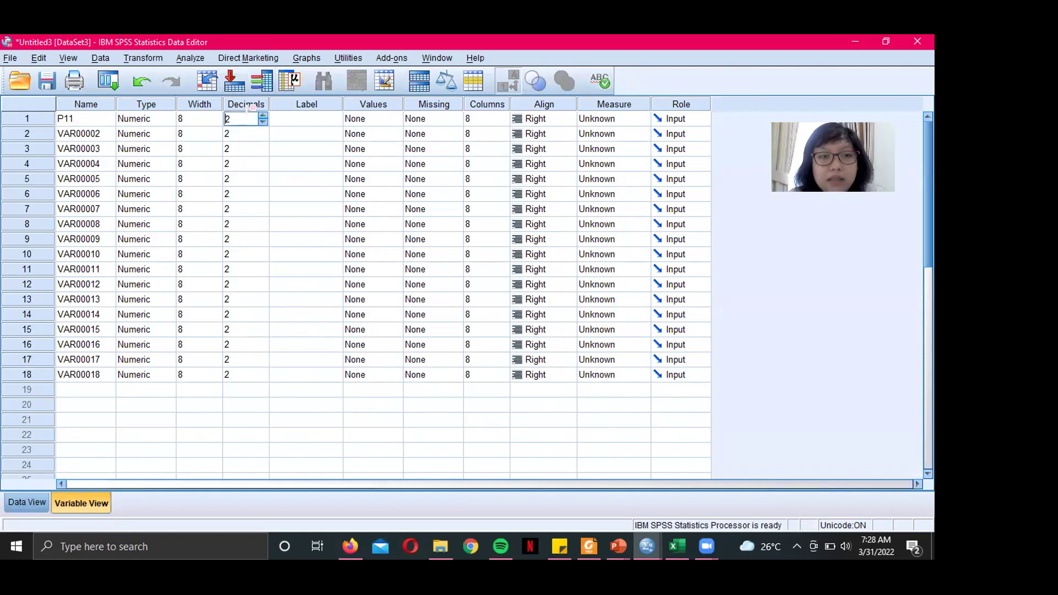
left_click(263, 122)
left_click(263, 121)
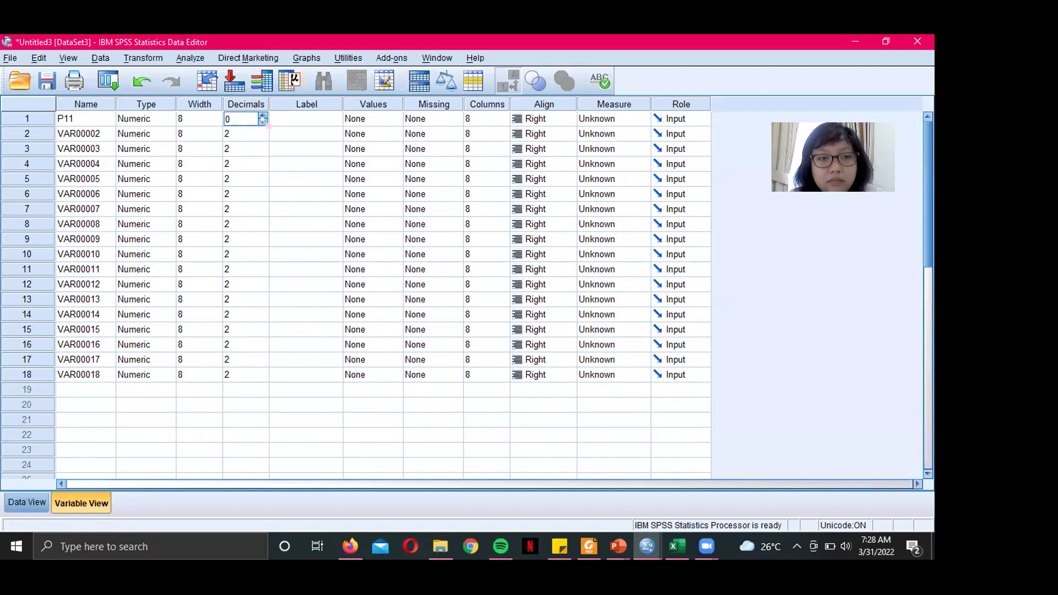
left_click(297, 123)
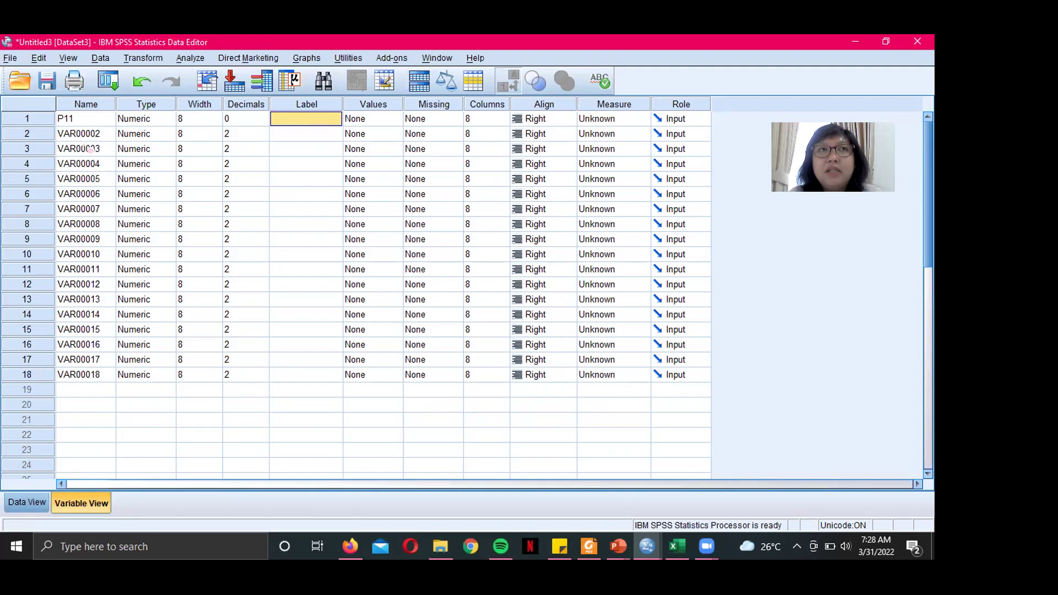
left_click(84, 135)
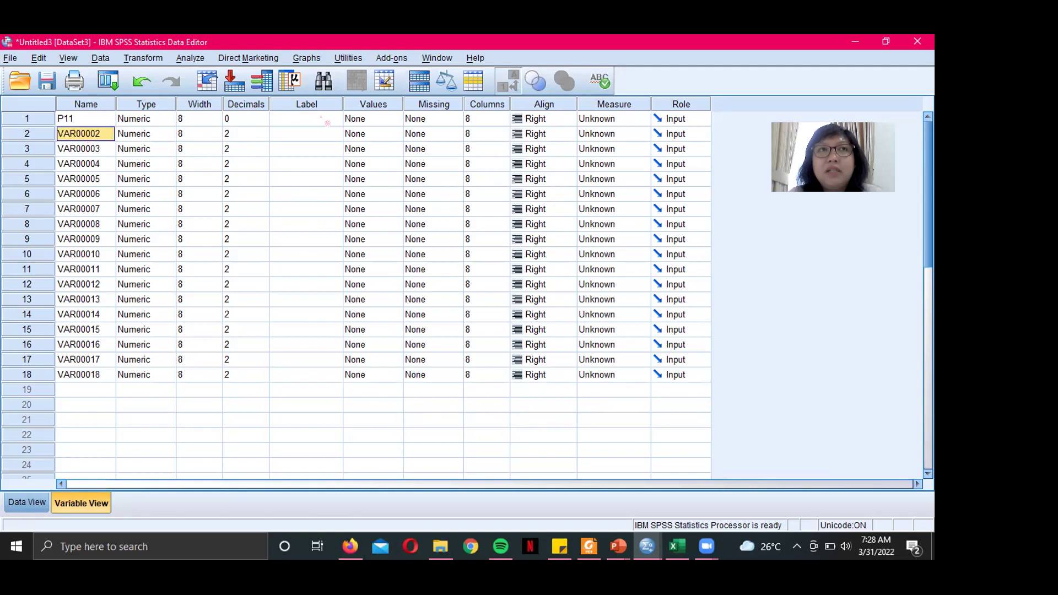
left_click(322, 119)
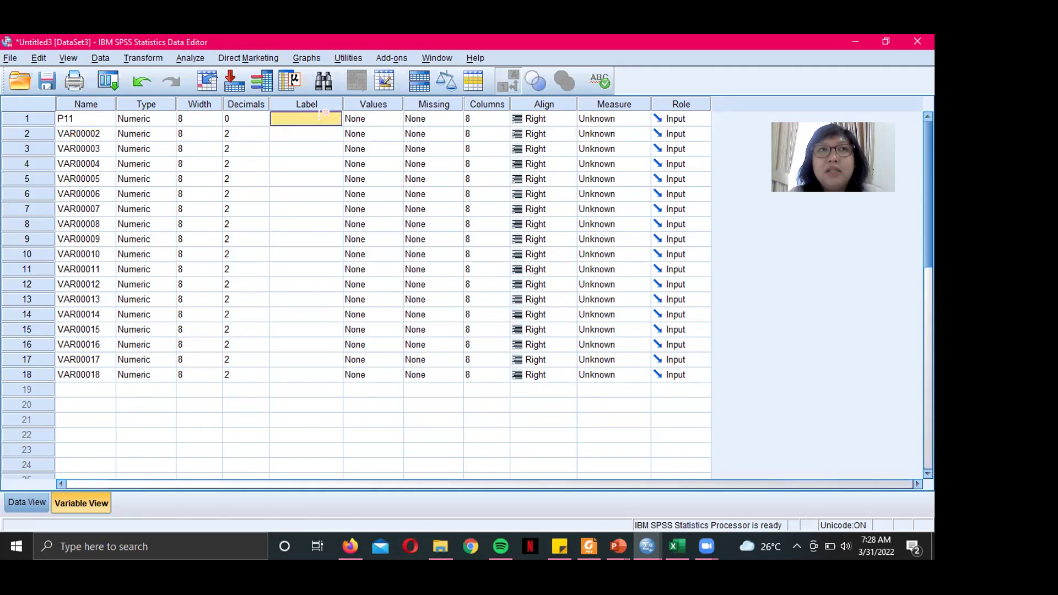
left_click(320, 114)
left_click(373, 108)
left_click(373, 118)
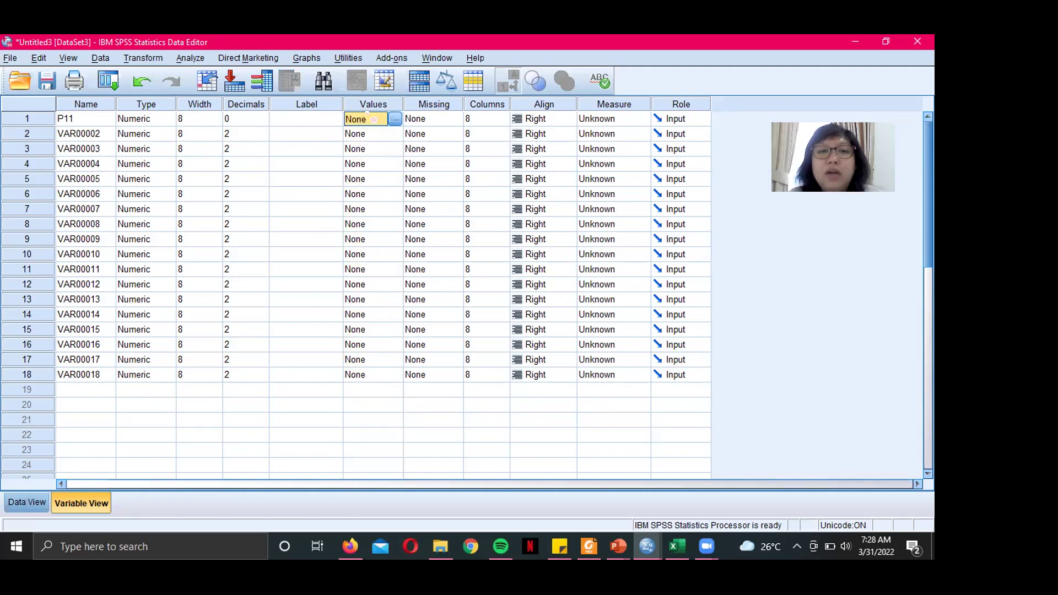
left_click(394, 120)
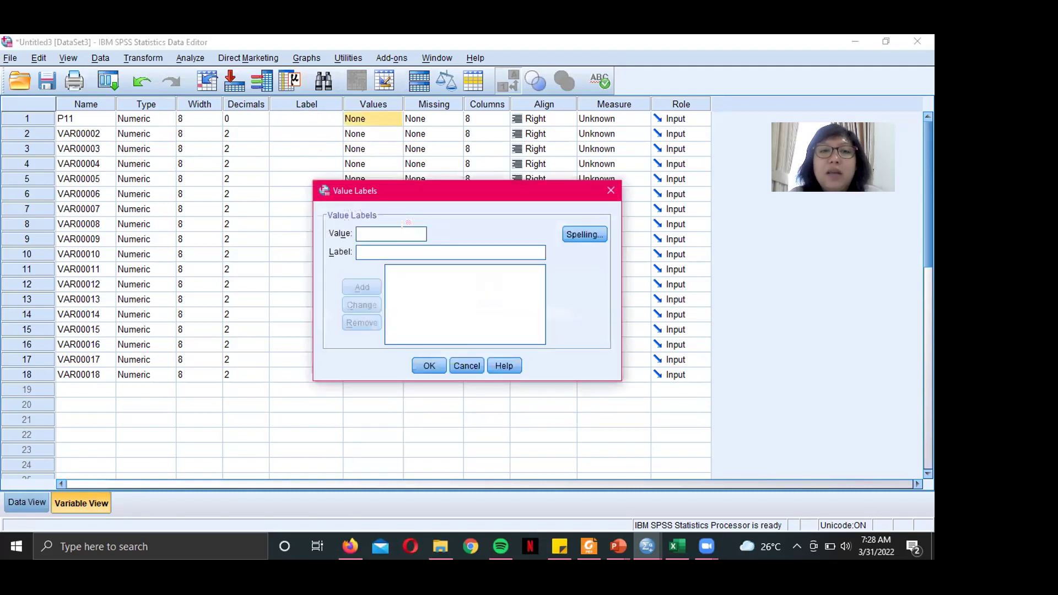
type("1")
left_click(412, 249)
type("s")
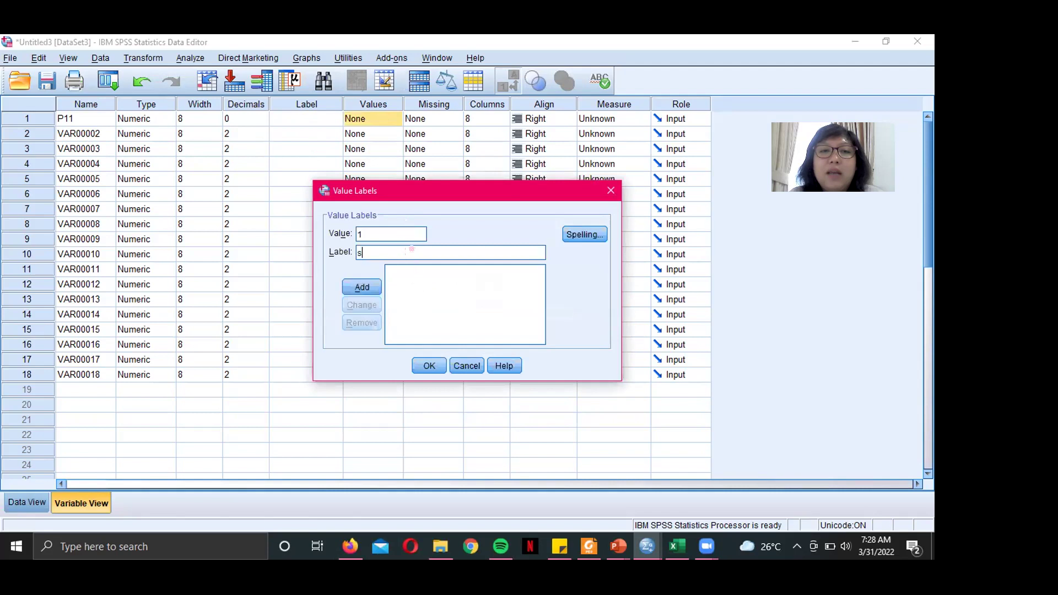
type("angat tidak setuju")
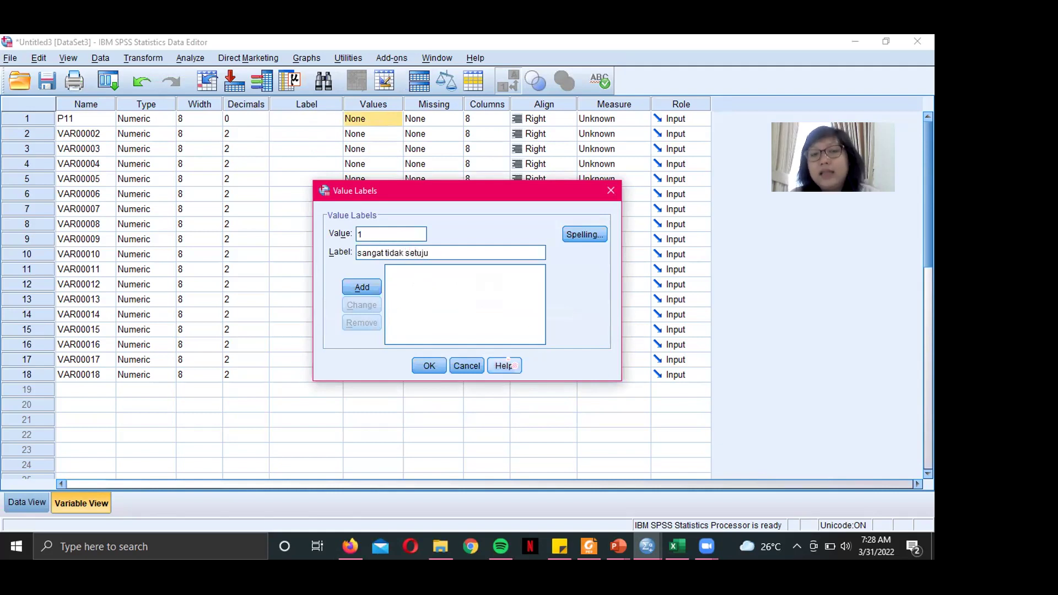
left_click(610, 190)
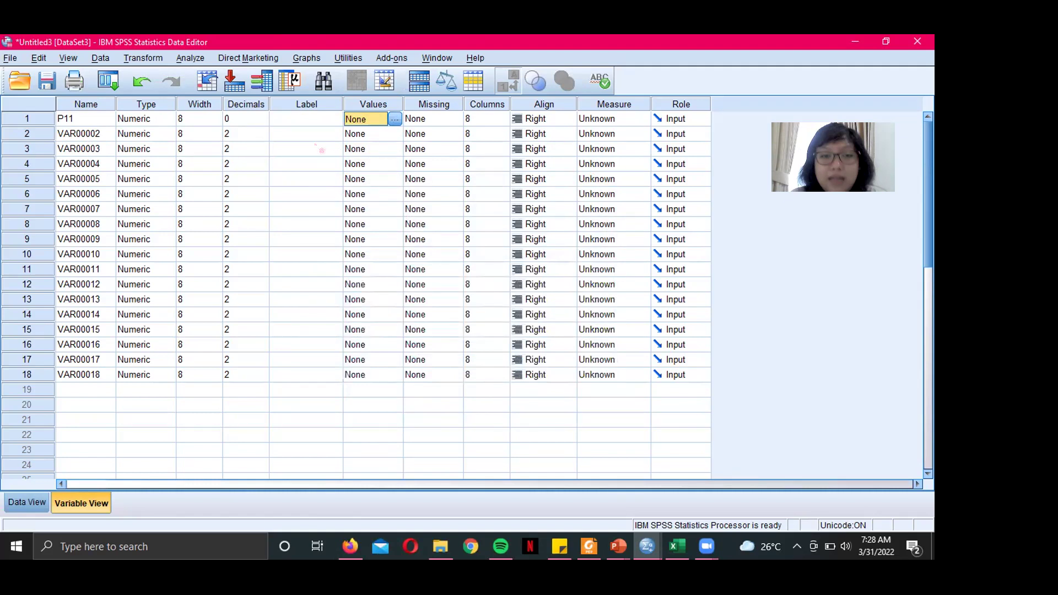
- Rename variables 2, 3 and 4 as P12, P13 and TH
left_click(89, 135)
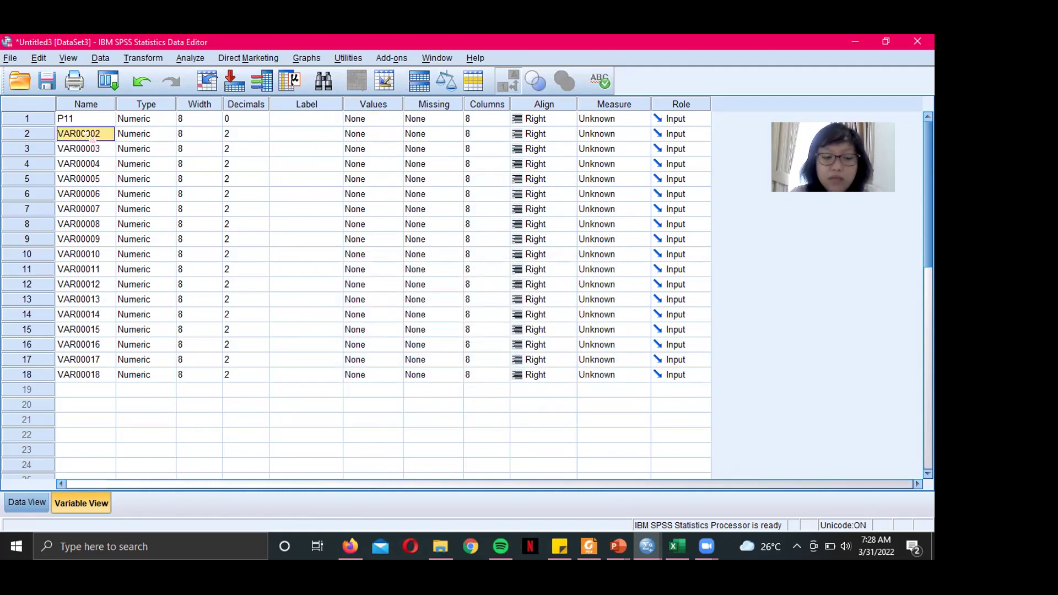
type("P12")
left_click(92, 146)
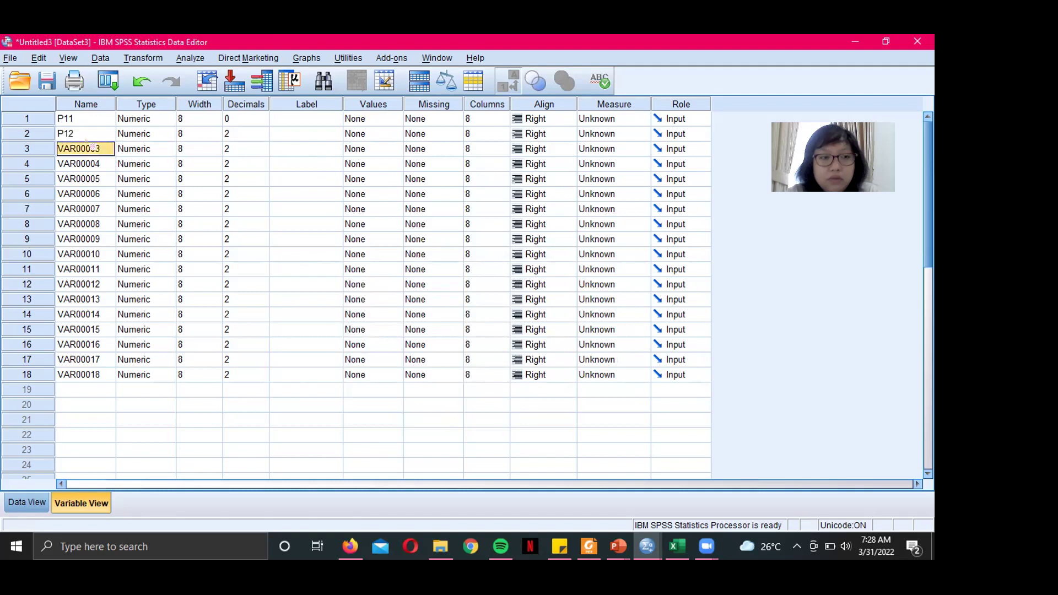
type("P13")
left_click(92, 164)
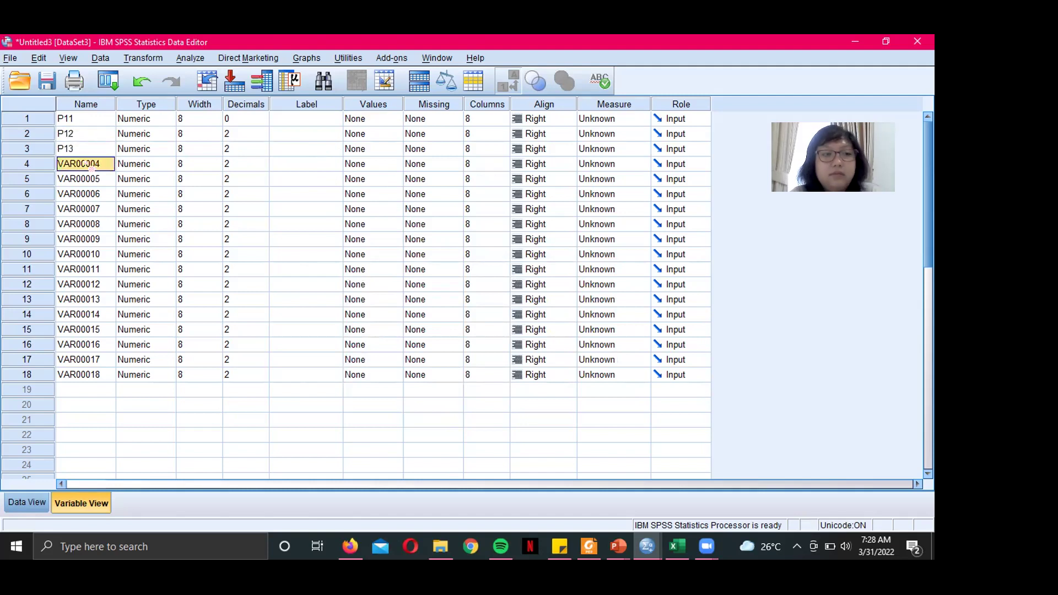
type("P")
key("BackSpace")
type("TH")
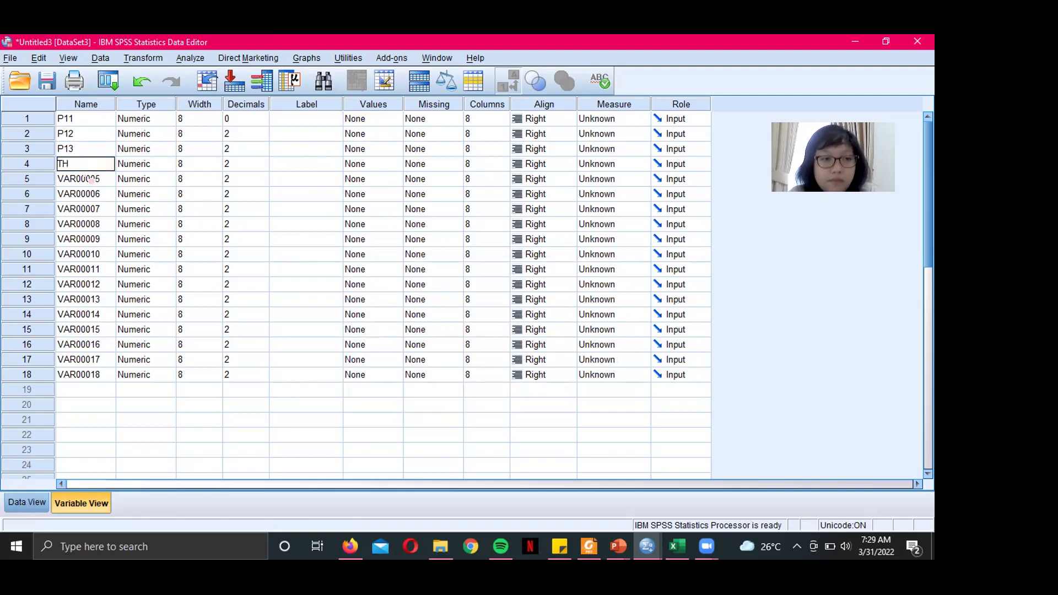
left_click(92, 179)
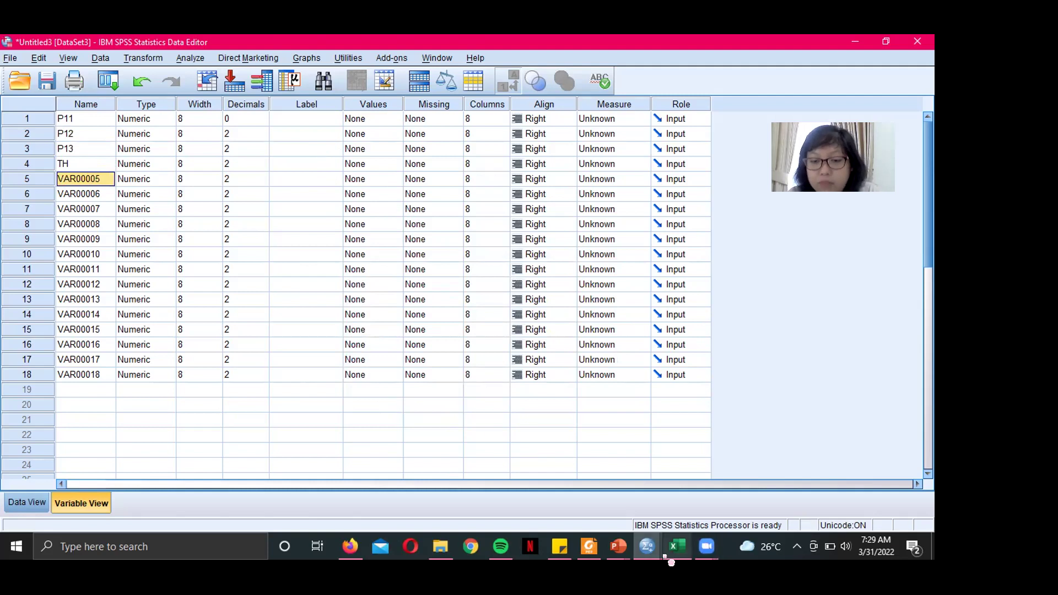
- Switch to the Excel workbook and examine the column headings that follow TH, through to the last column b
mouse_move(671, 559)
left_click(631, 457)
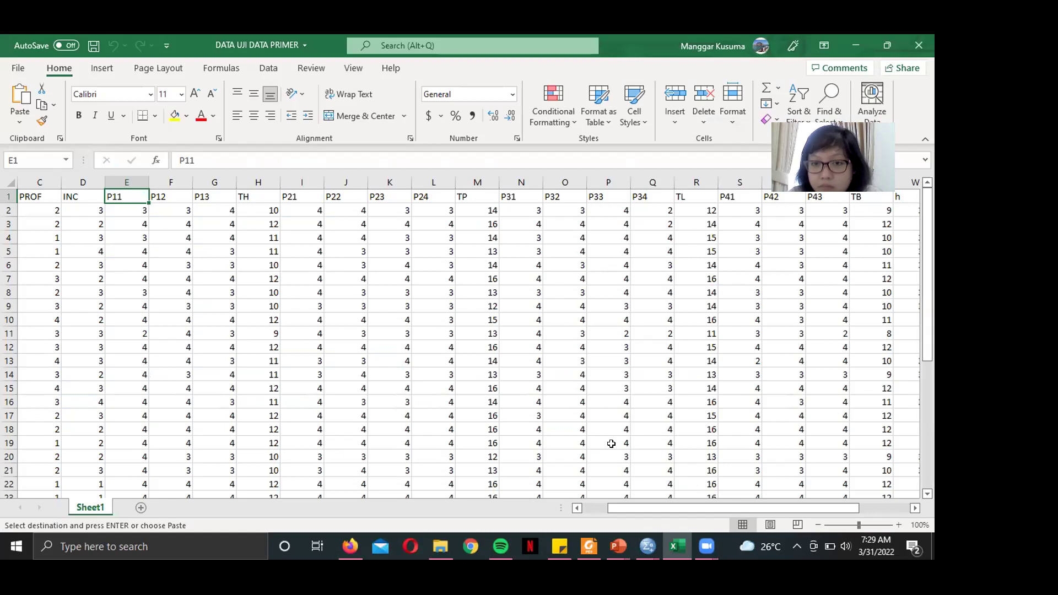
left_click(687, 209)
key("Right")
key("Right")
key("Right")
key("Right")
key("Right")
key("Right")
key("Right")
key("Right")
key("Right")
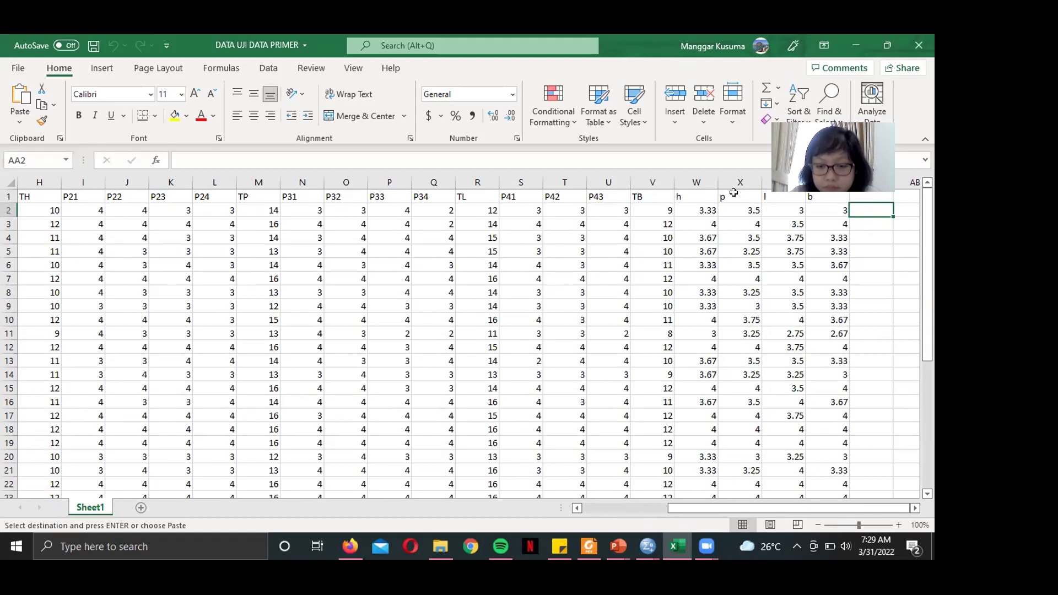
- Switch back to the Untitled3 dataset in SPSS and rename variables 5 to 8 as P31, P32, P33 and P34
mouse_move(647, 547)
left_click(765, 508)
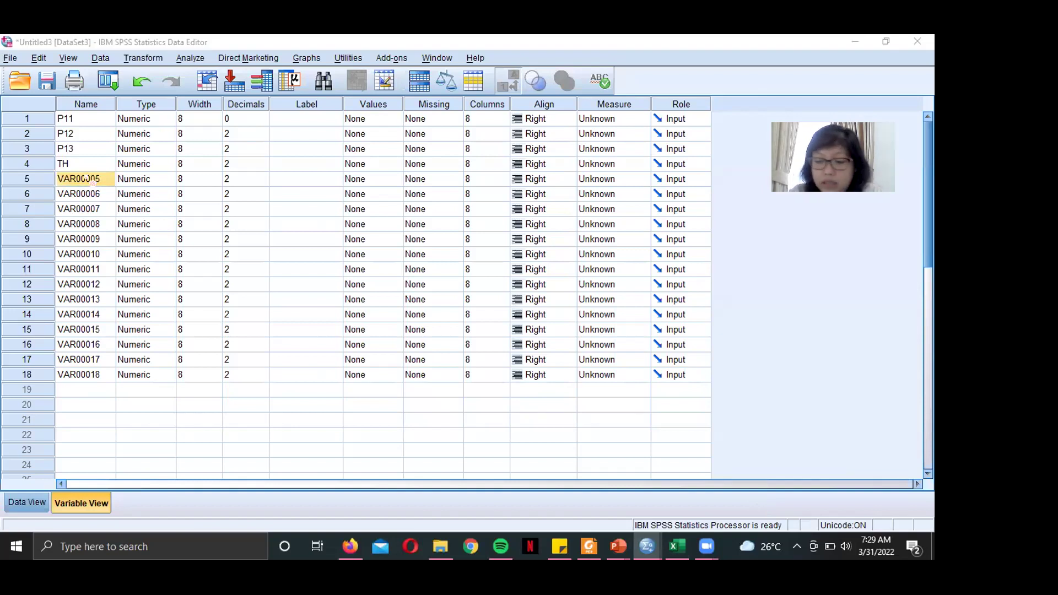
left_click(91, 182)
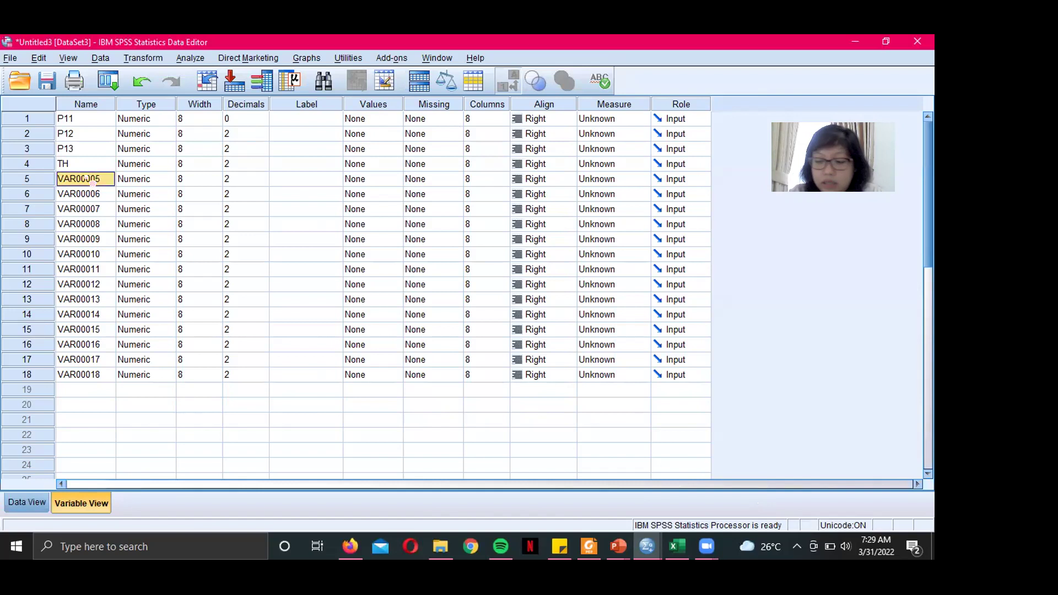
type("P31")
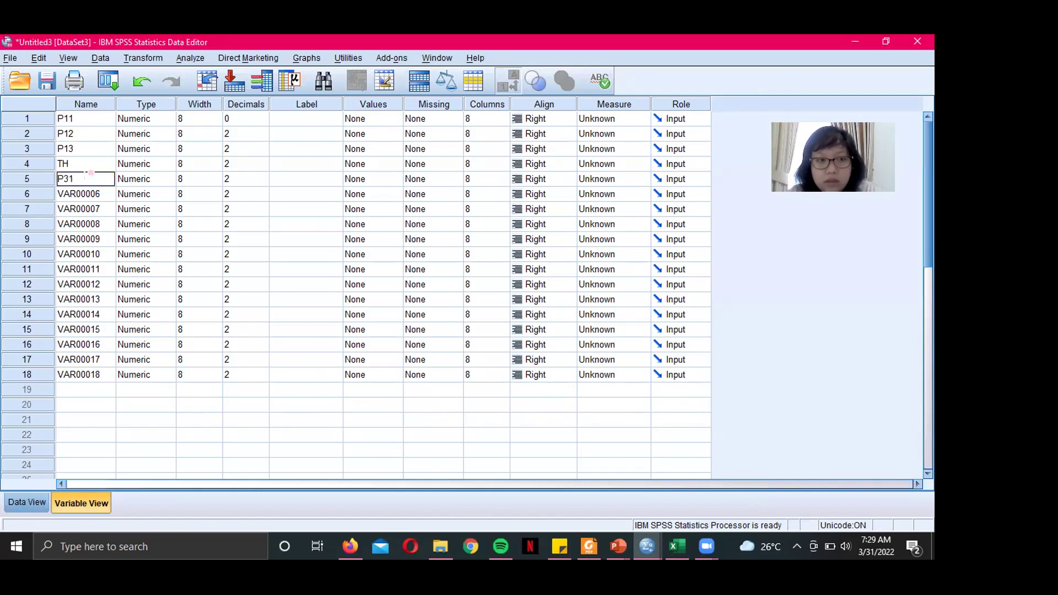
key("Return")
type("P32")
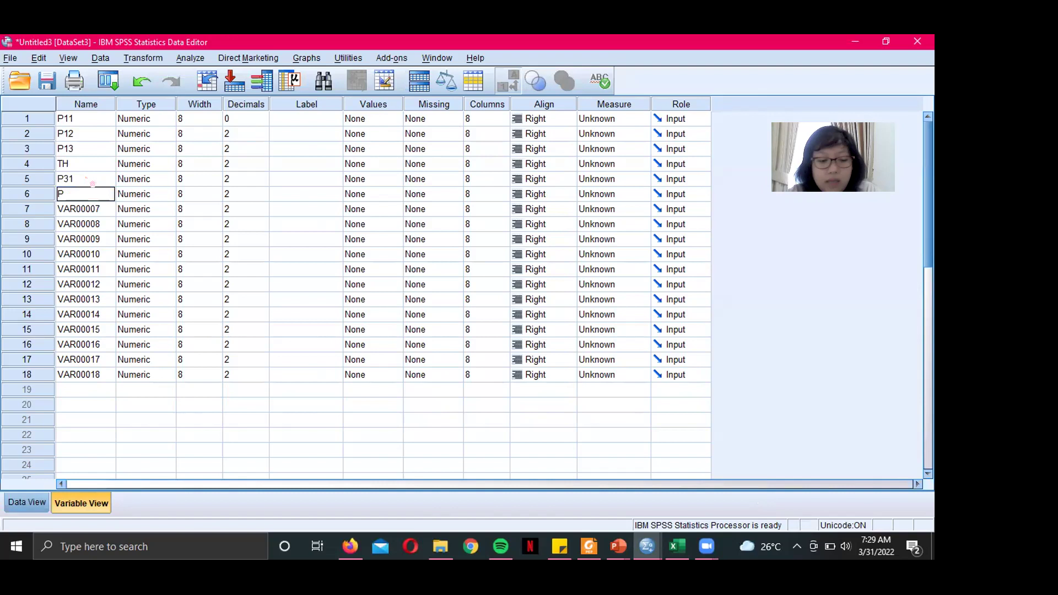
key("Return")
type("P33")
key("Return")
type("P34")
key("Return")
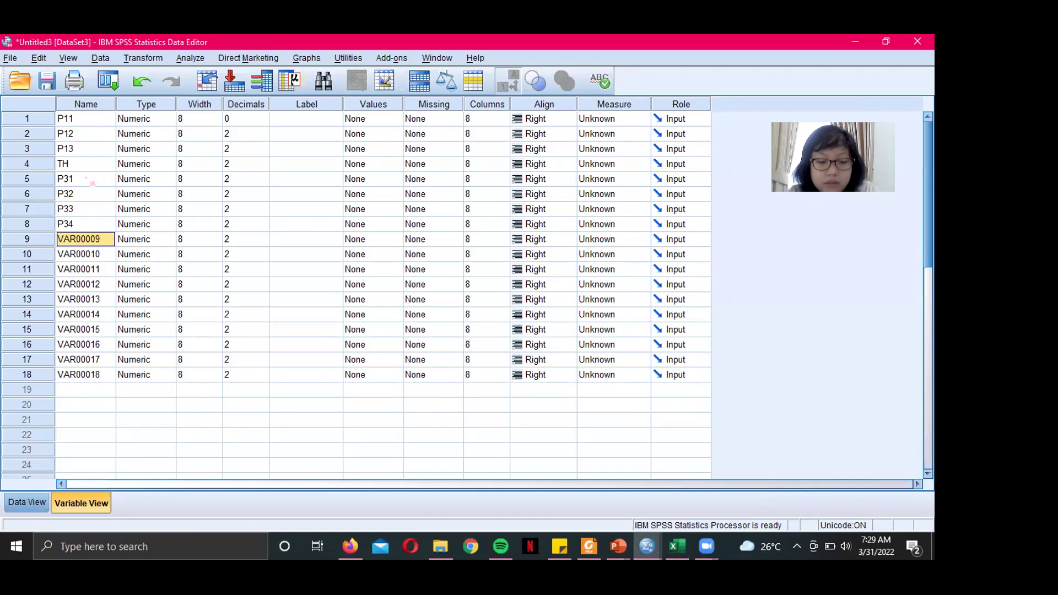
- Rename variable 9 as TP and variable 10 as P
type("TP")
key("Return")
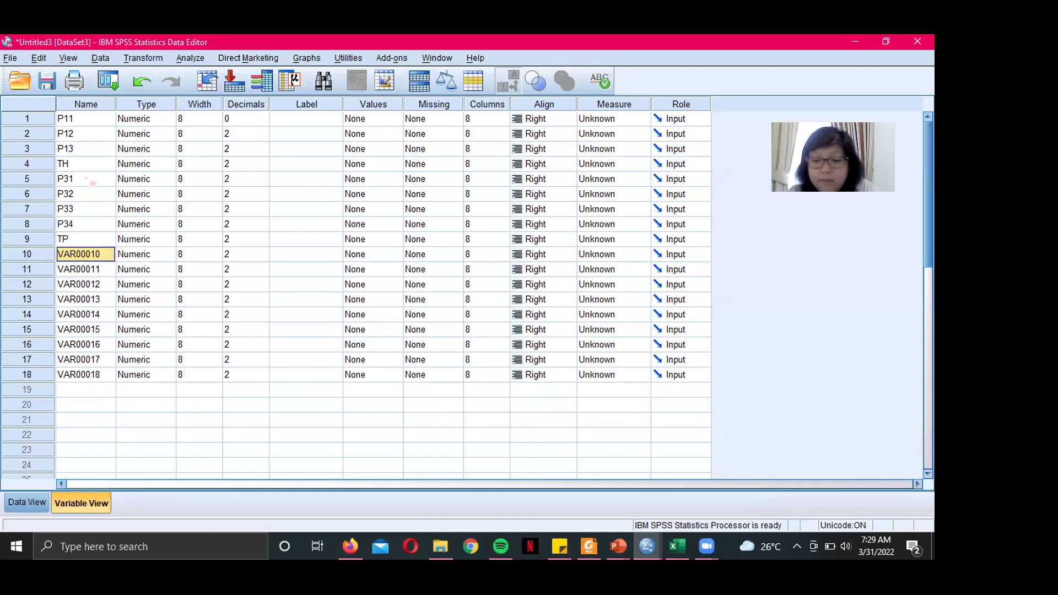
type("P")
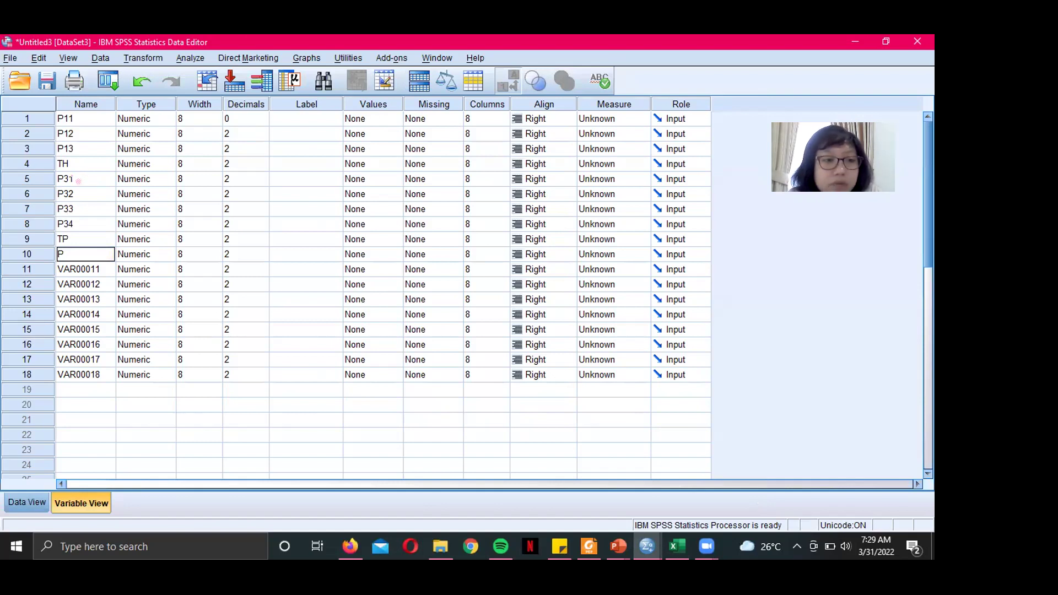
- Rename variables 5 to 8 as P21, P22, P23 and P24
left_click(83, 178)
type("P21")
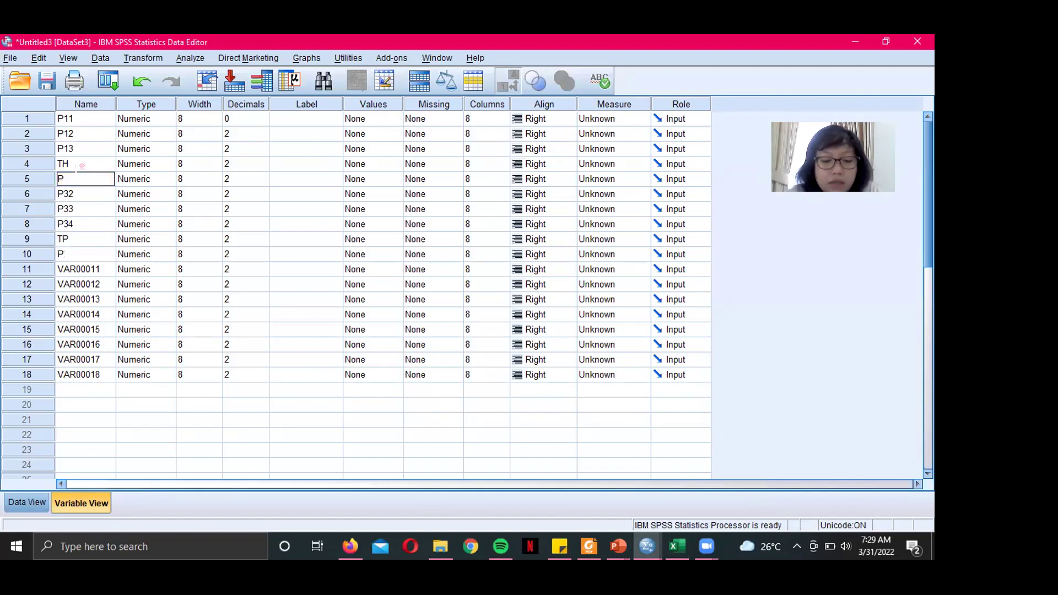
key("Return")
type("P22")
key("Return")
type("P23")
key("Return")
type("P24")
key("Up")
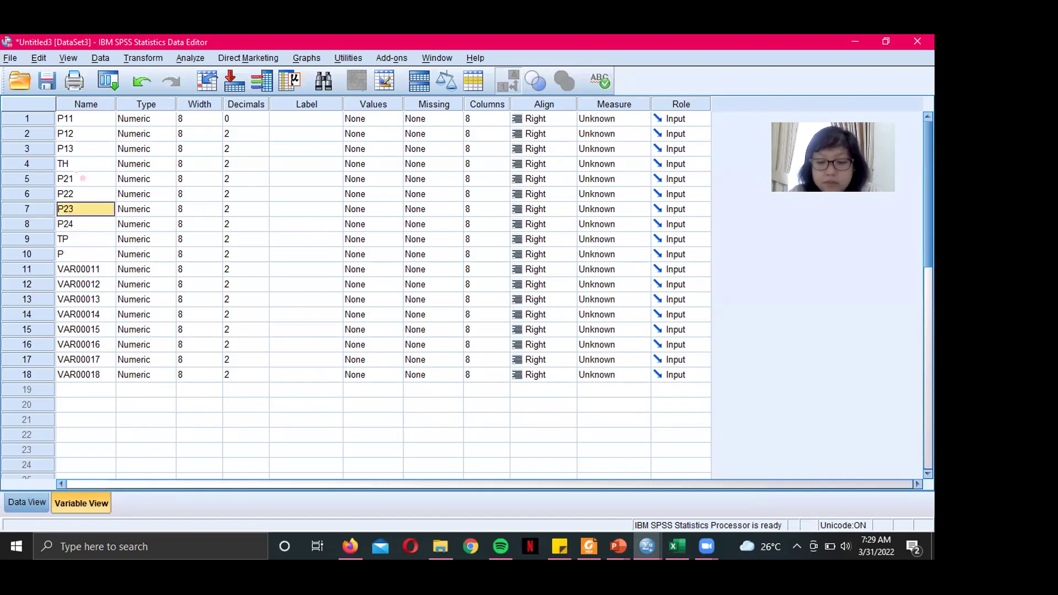
- Rename variables 10 to 13 as P31, P32, P33 and P34
key("Down")
key("Down")
key("Down")
type("P31")
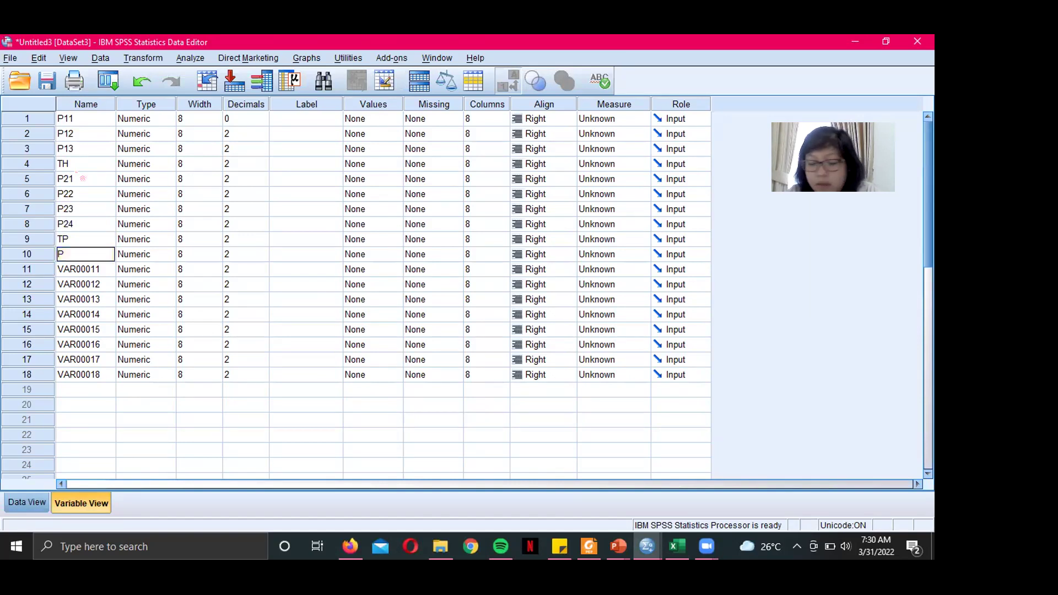
key("Return")
type("P32")
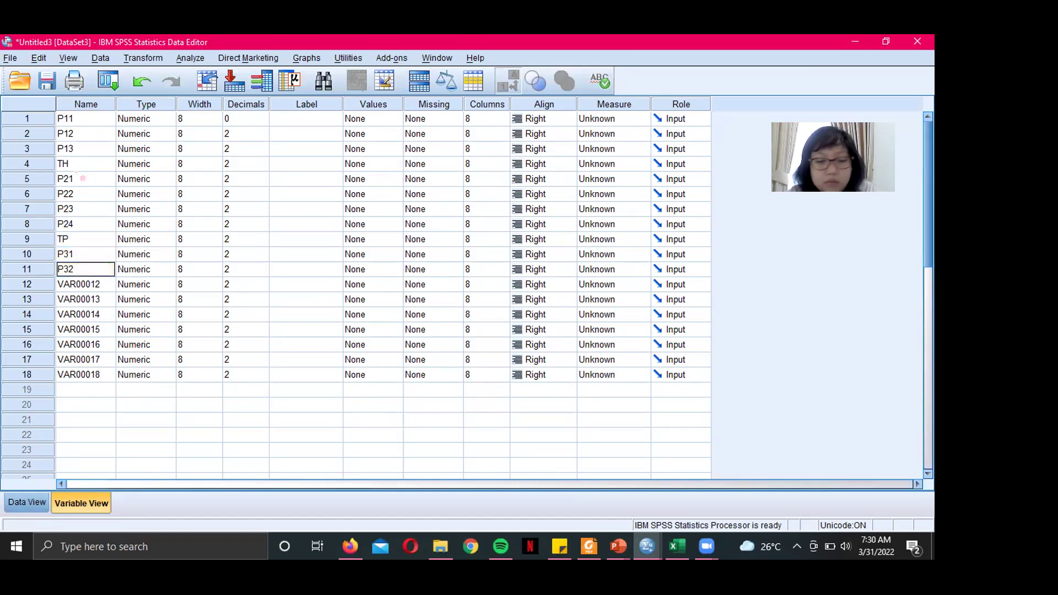
key("Return")
type("P33")
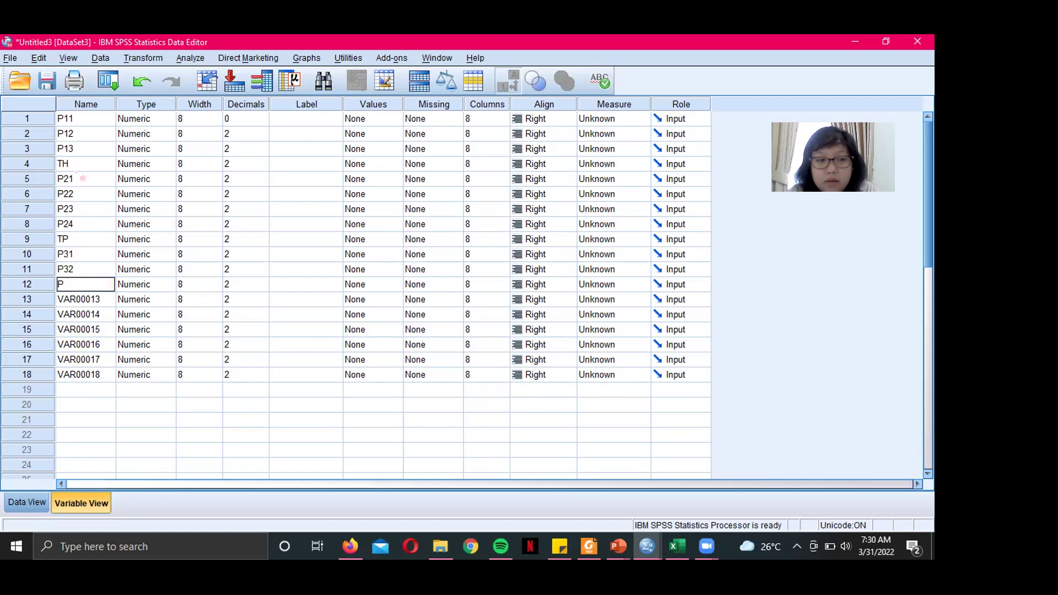
key("Return")
type("P34")
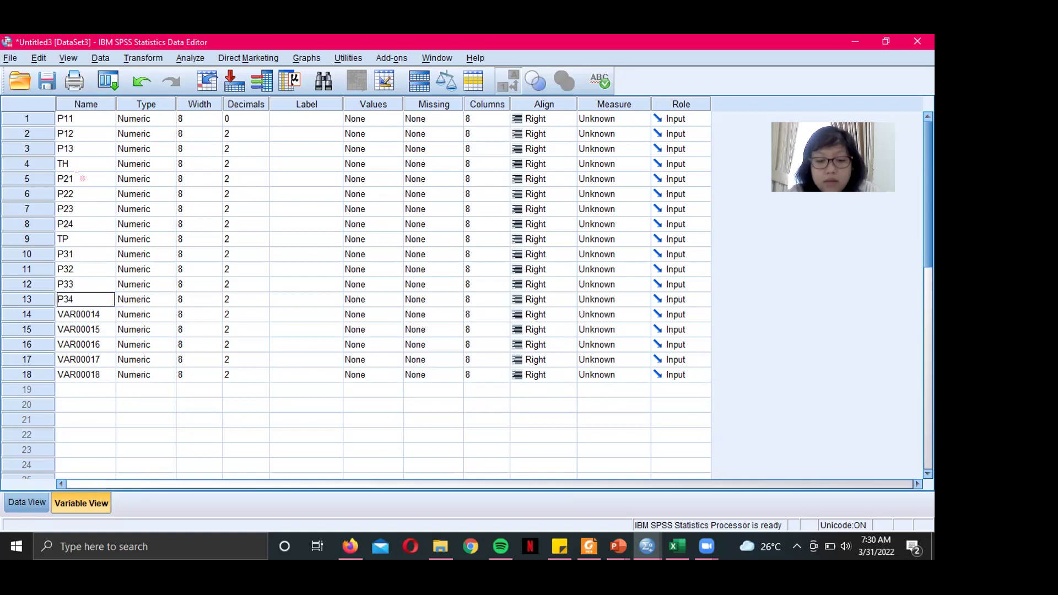
key("Return")
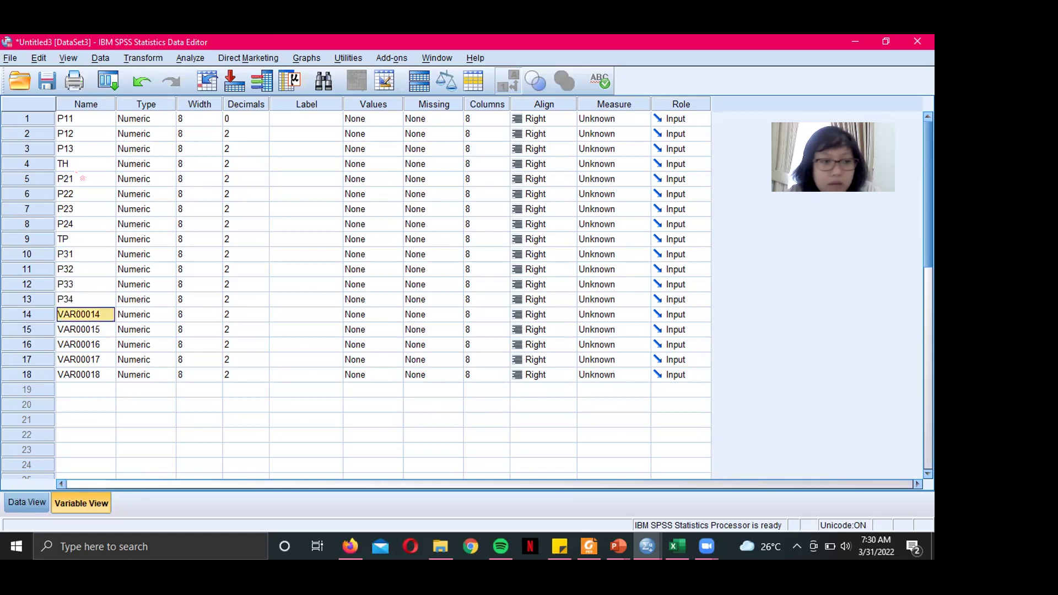
- Rename variables 14 to 18 as TL, P41, P42, P43 and TB
type("TL")
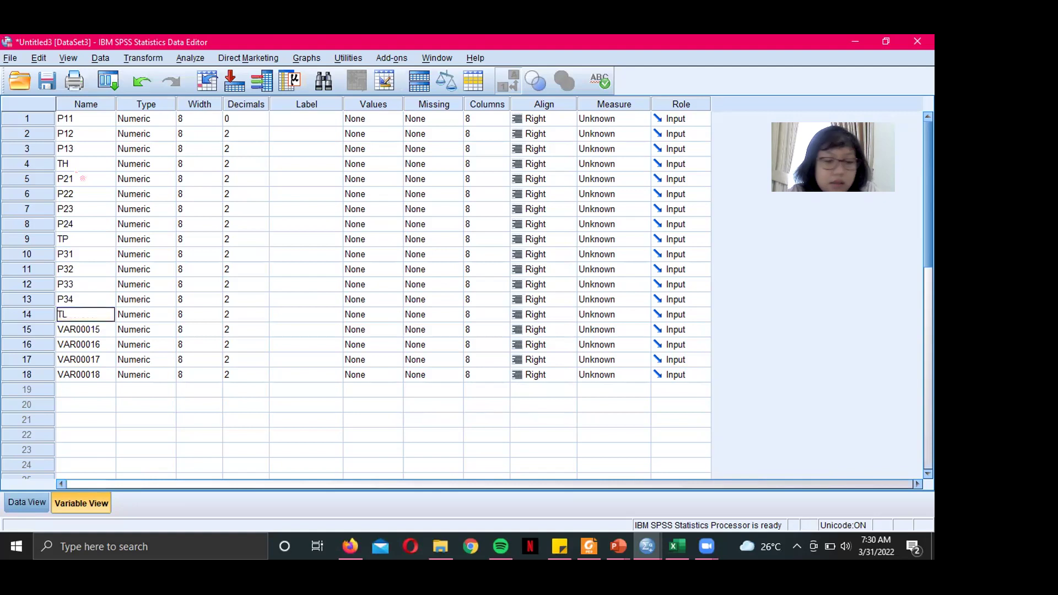
key("Return")
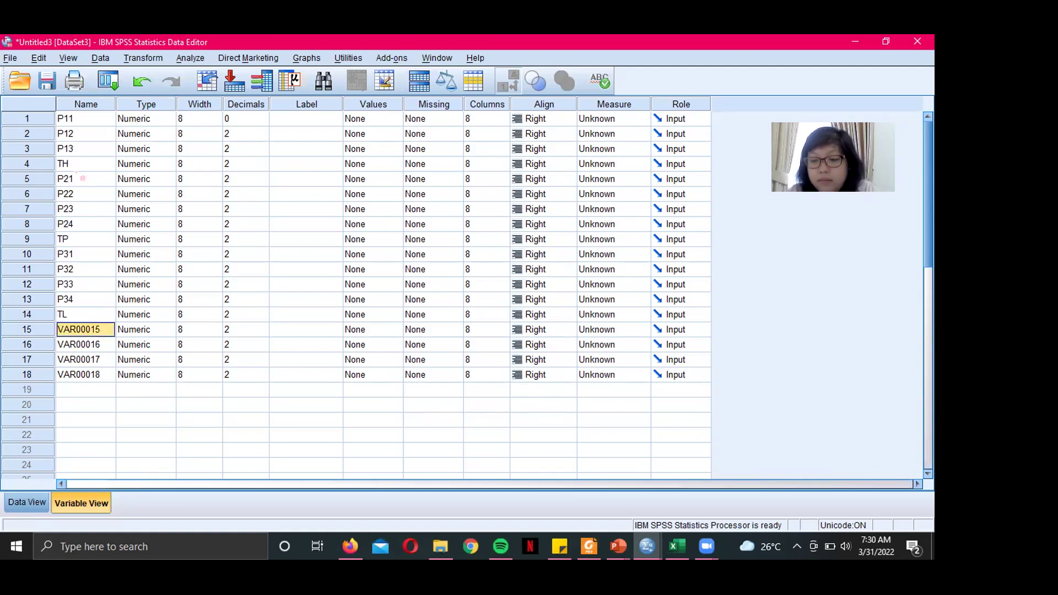
type("P41")
key("Return")
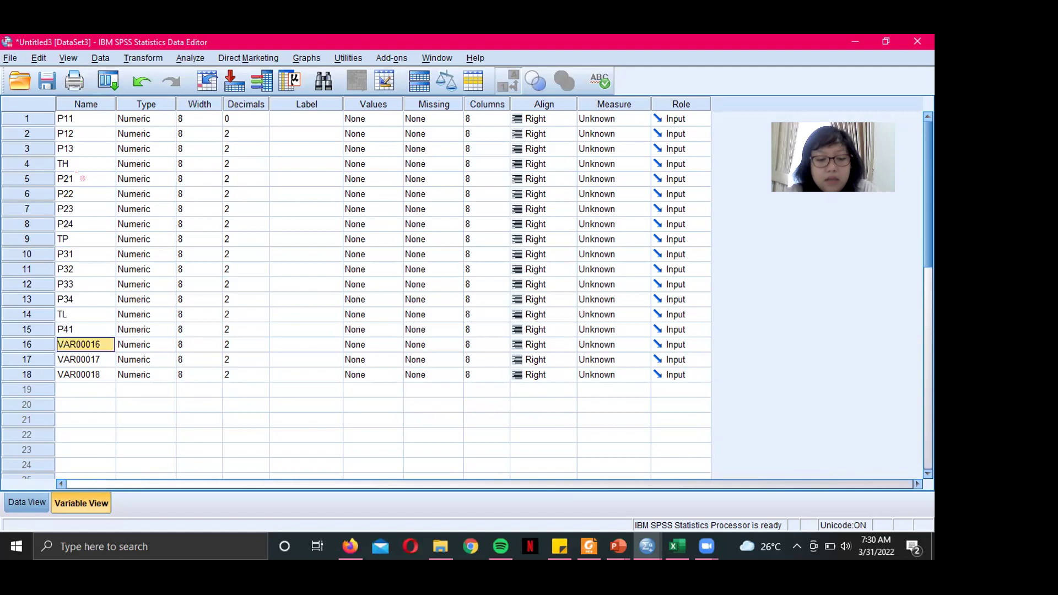
type("4")
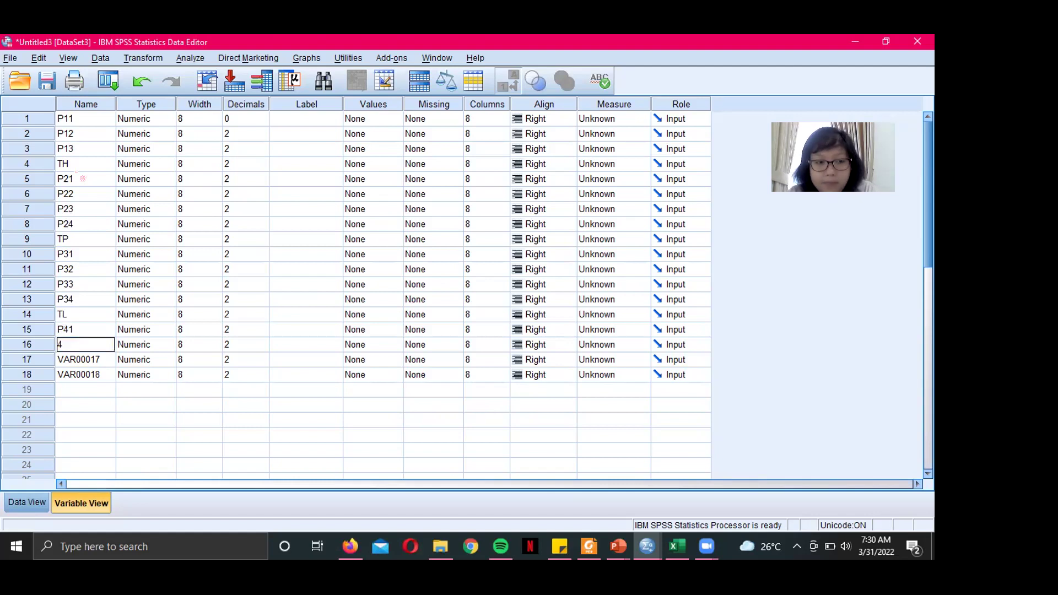
type("P")
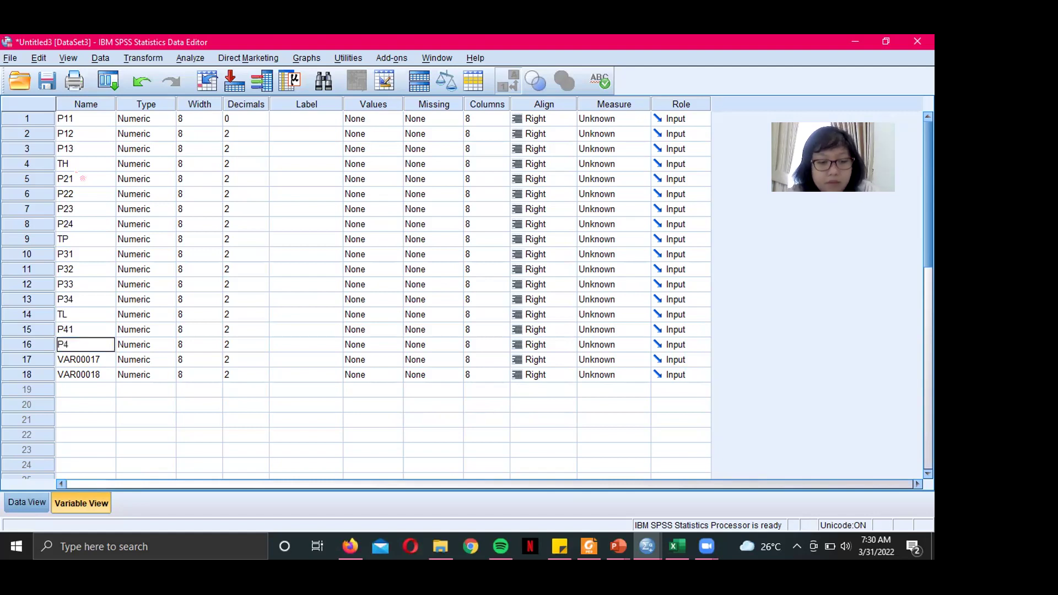
type("2")
key("Return")
type("P43")
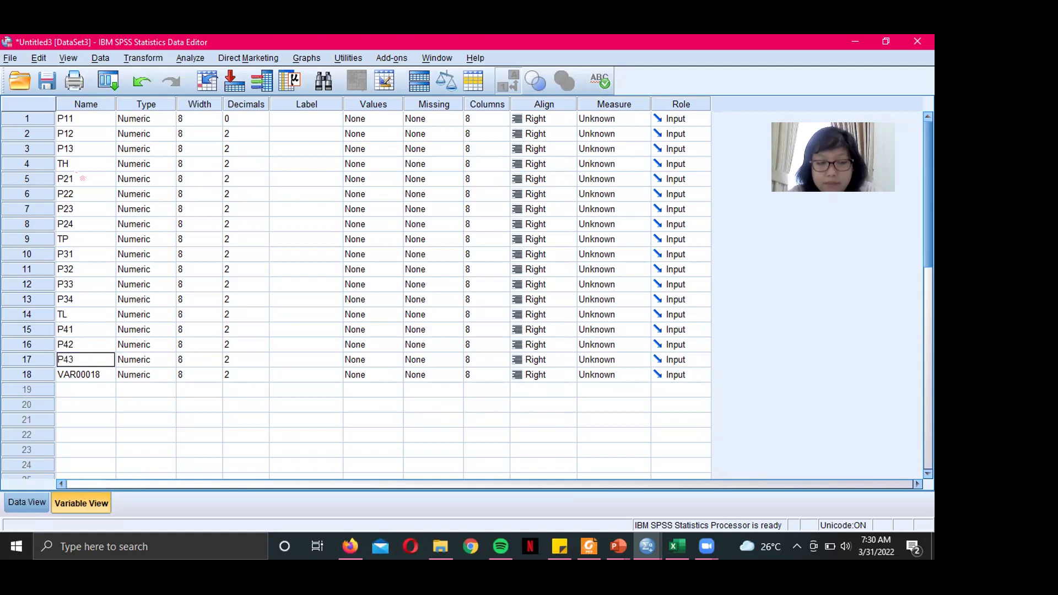
key("Return")
type("TB")
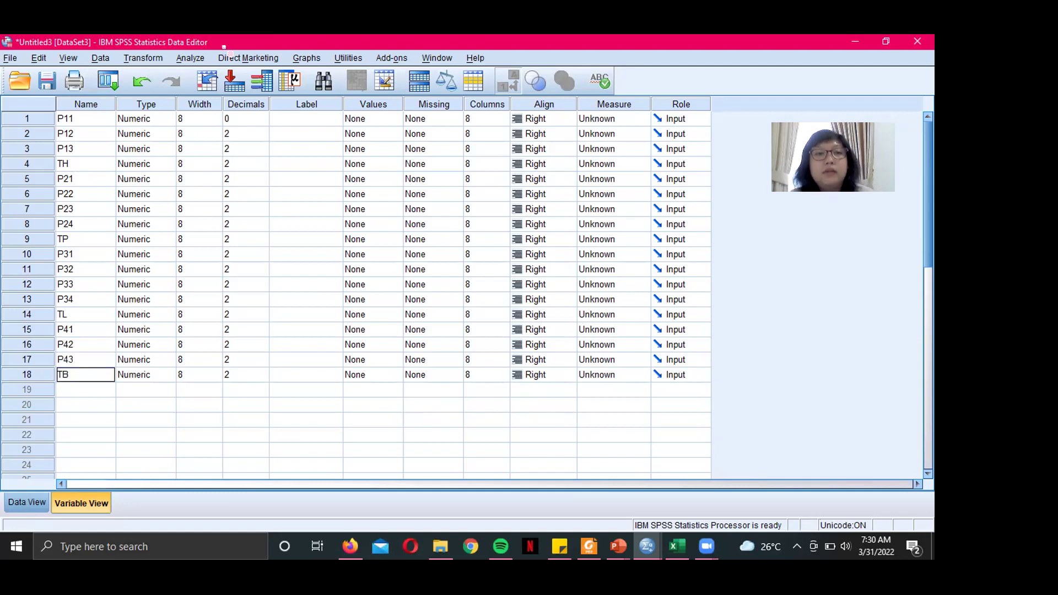
- Set the number of decimals to 0 for the variables P12, P13 and TH
left_click(254, 119)
left_click(263, 133)
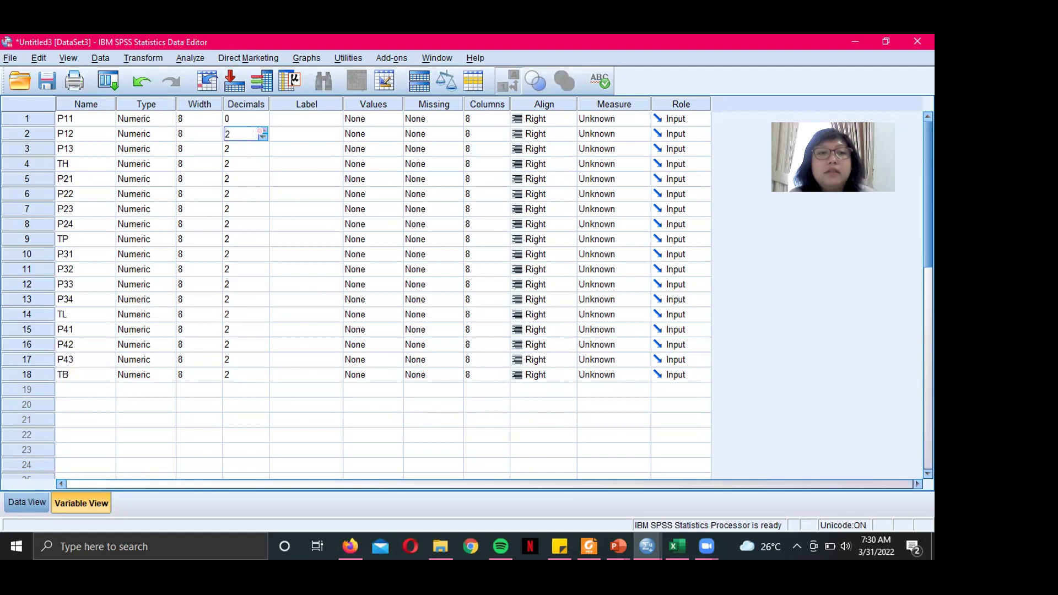
key("BackSpace")
left_click(254, 147)
type("0")
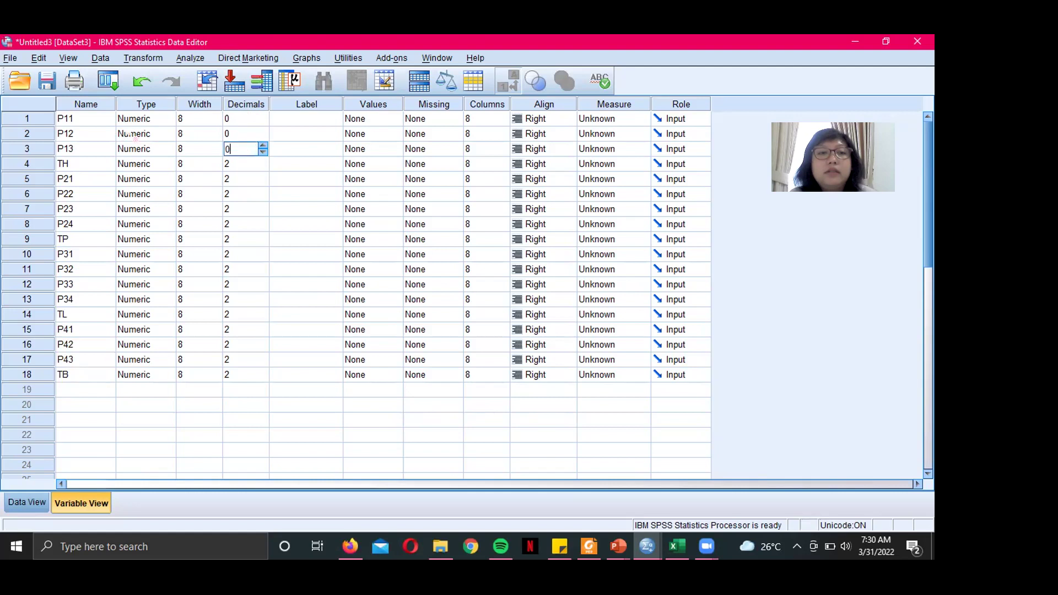
left_click(240, 159)
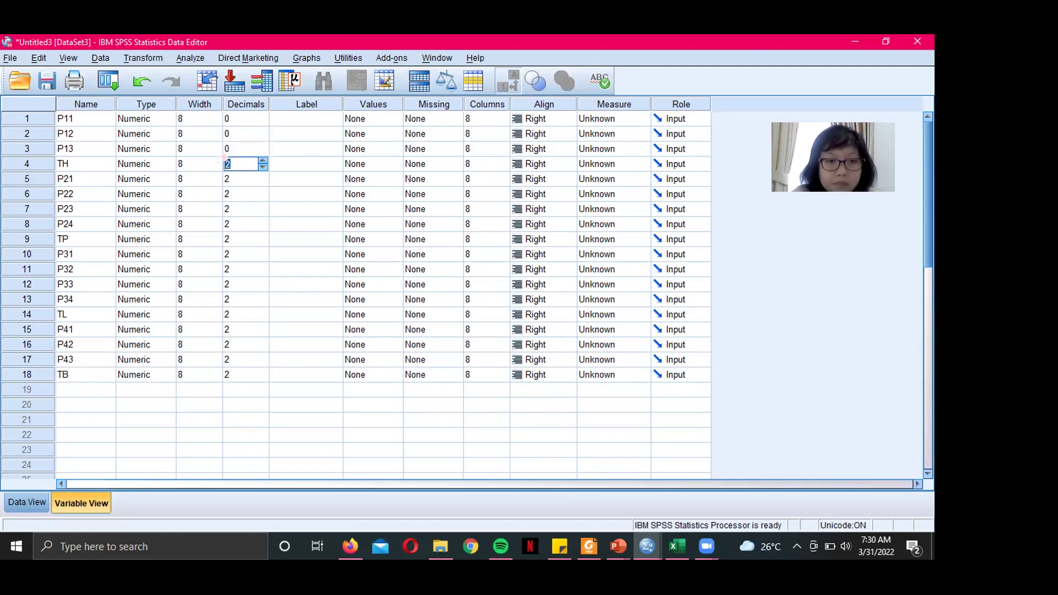
key("BackSpace")
type("0")
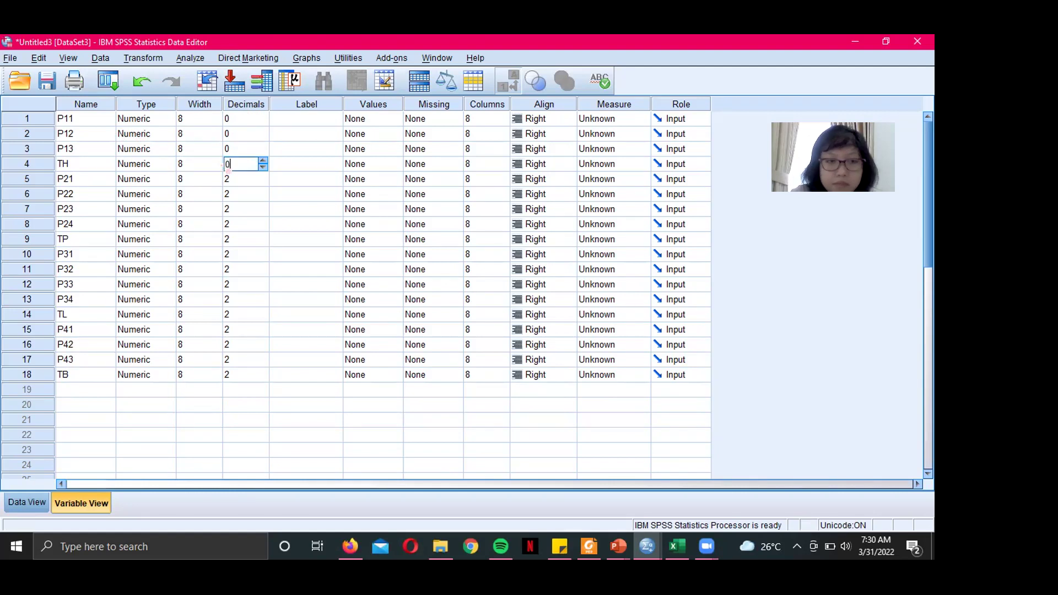
- Reduce the decimals of the variables P21, P22, P23 and P24 to 0
left_click(241, 178)
double_click(261, 182)
left_click(261, 191)
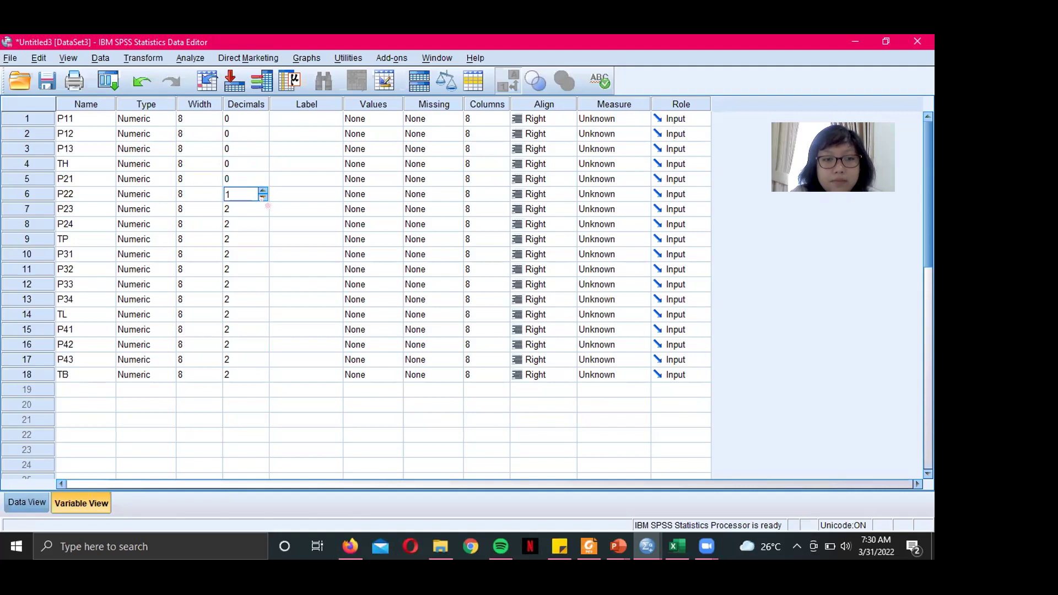
double_click(263, 197)
left_click(263, 212)
left_click(262, 212)
left_click(263, 225)
left_click(262, 221)
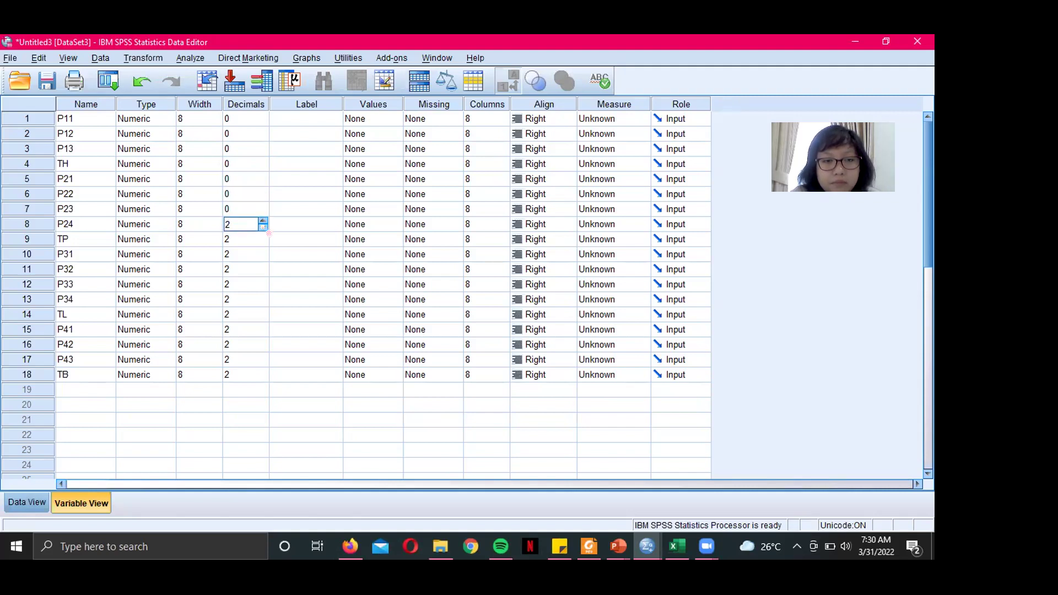
left_click(262, 227)
- Reduce the decimals of the variables TP, P31 and P32 to 0
left_click(263, 242)
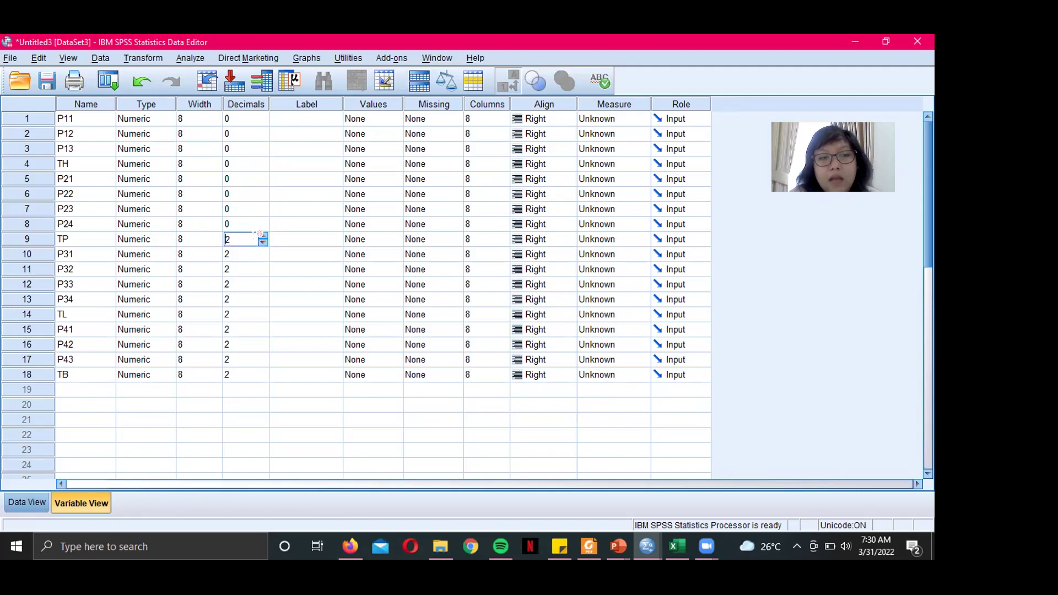
left_click(263, 242)
left_click(263, 242)
left_click(266, 258)
left_click(263, 257)
left_click(263, 257)
left_click(262, 271)
left_click(262, 272)
left_click(263, 272)
- Reduce the decimals of the variables P33, P34 and TL to 0
left_click(263, 284)
left_click(263, 287)
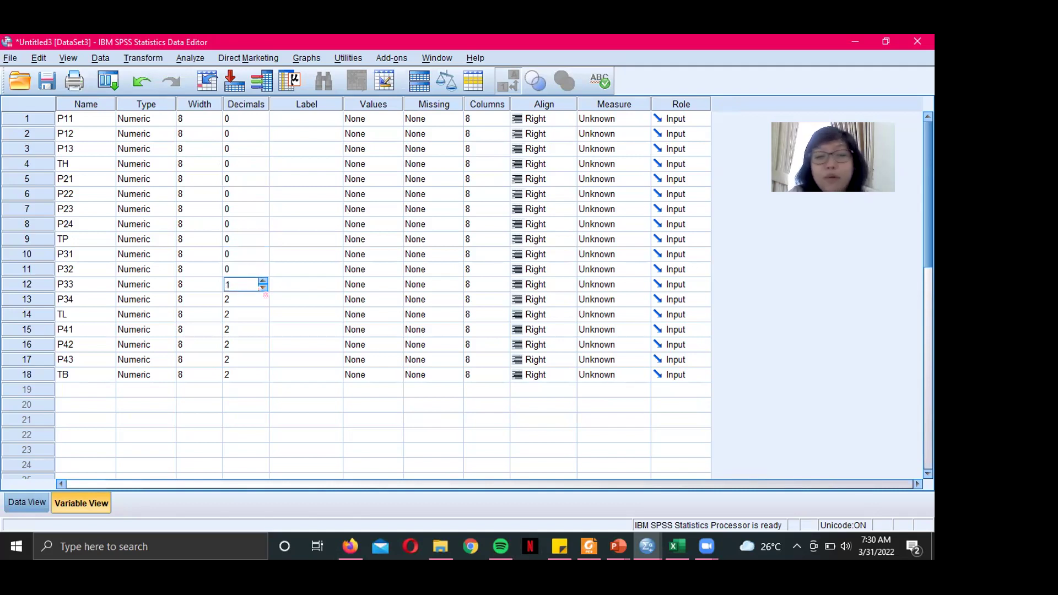
left_click(263, 287)
left_click(263, 299)
left_click(263, 296)
left_click(263, 302)
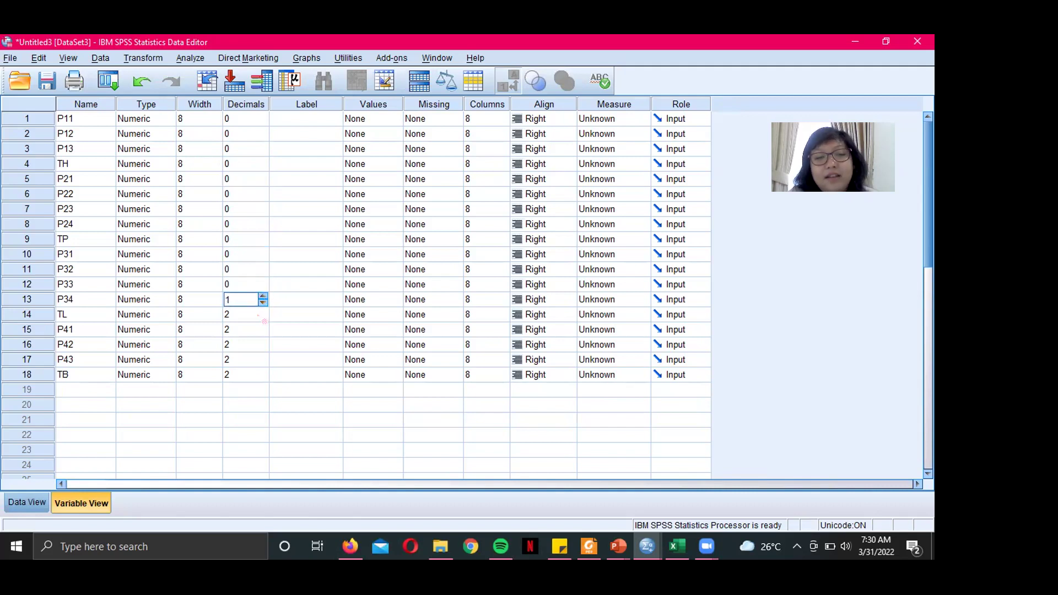
left_click(263, 302)
left_click(263, 315)
left_click(263, 318)
left_click(262, 317)
- Reduce the decimals of the variables P41, P42, P43 and TB to 0
left_click(263, 330)
left_click(263, 333)
left_click(263, 332)
left_click(263, 346)
left_click(263, 347)
left_click(262, 348)
left_click(264, 363)
left_click(263, 362)
left_click(263, 362)
left_click(262, 378)
left_click(263, 378)
left_click(263, 377)
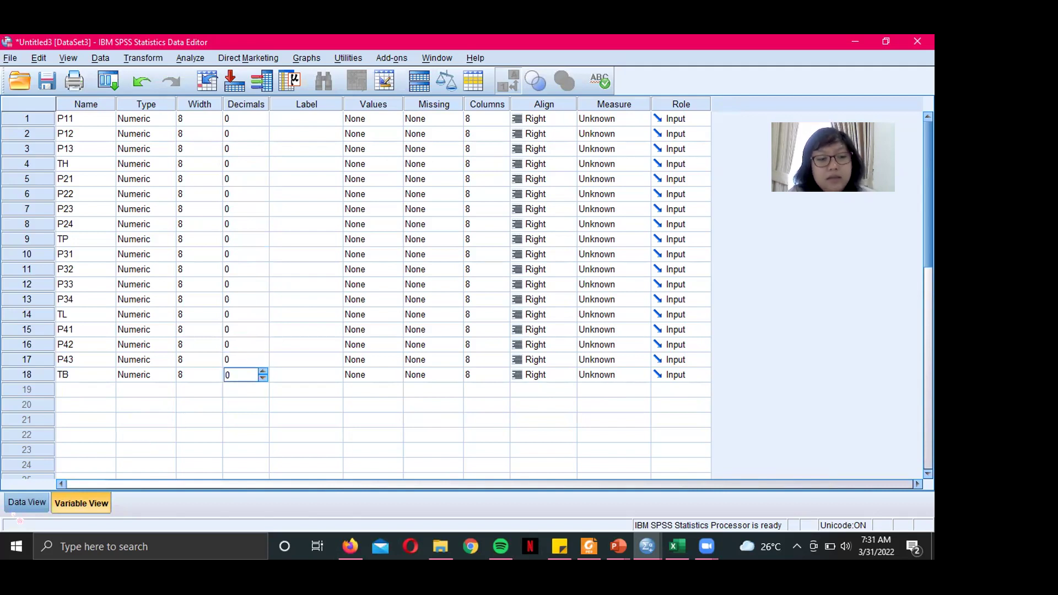
- Display the dataset's case values and start a Bivariate Correlations analysis
left_click(20, 504)
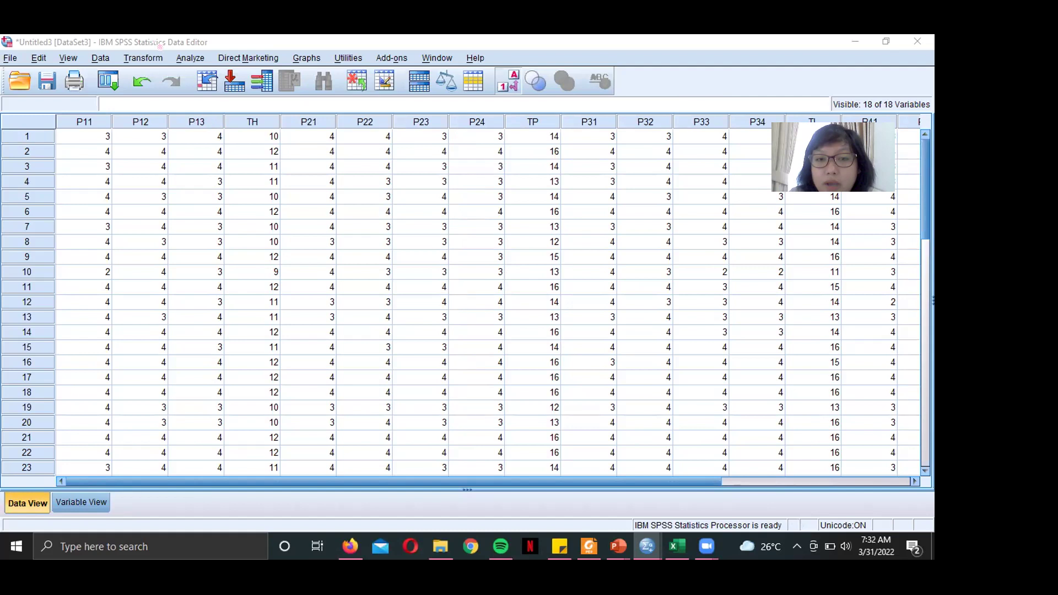
left_click(185, 57)
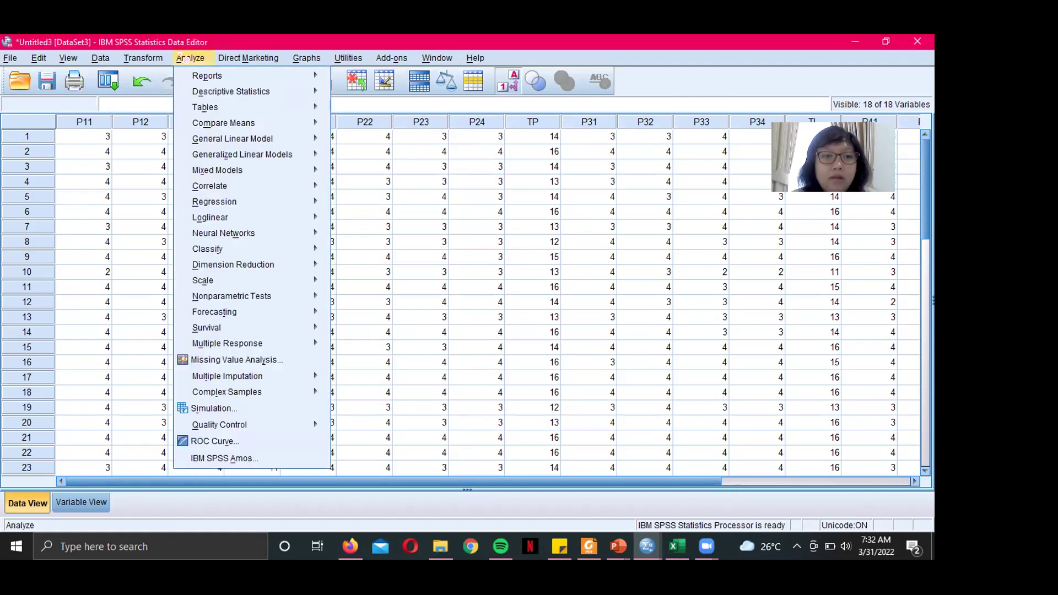
mouse_move(297, 185)
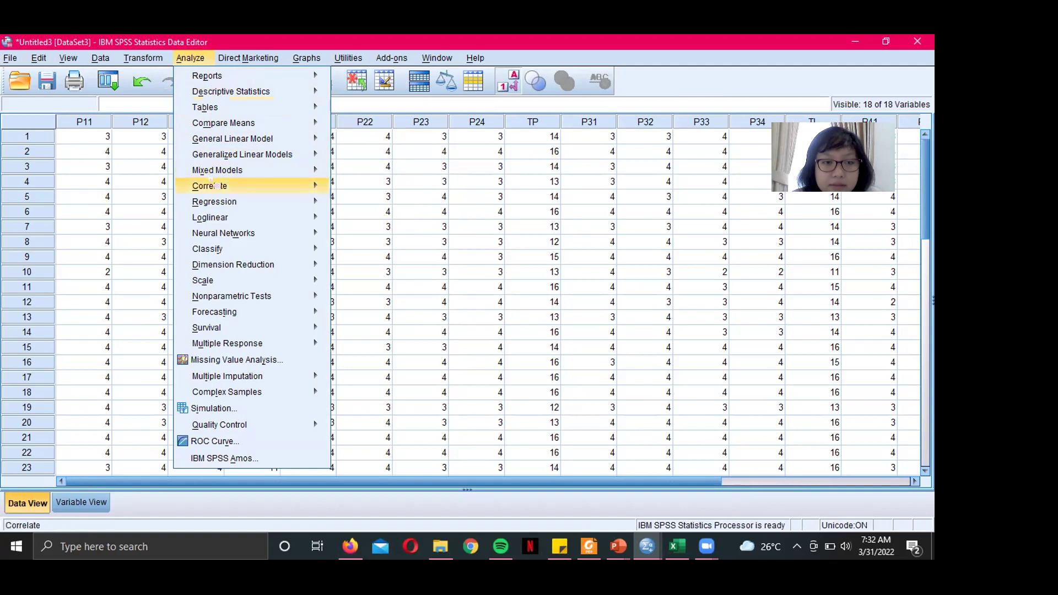
mouse_move(218, 186)
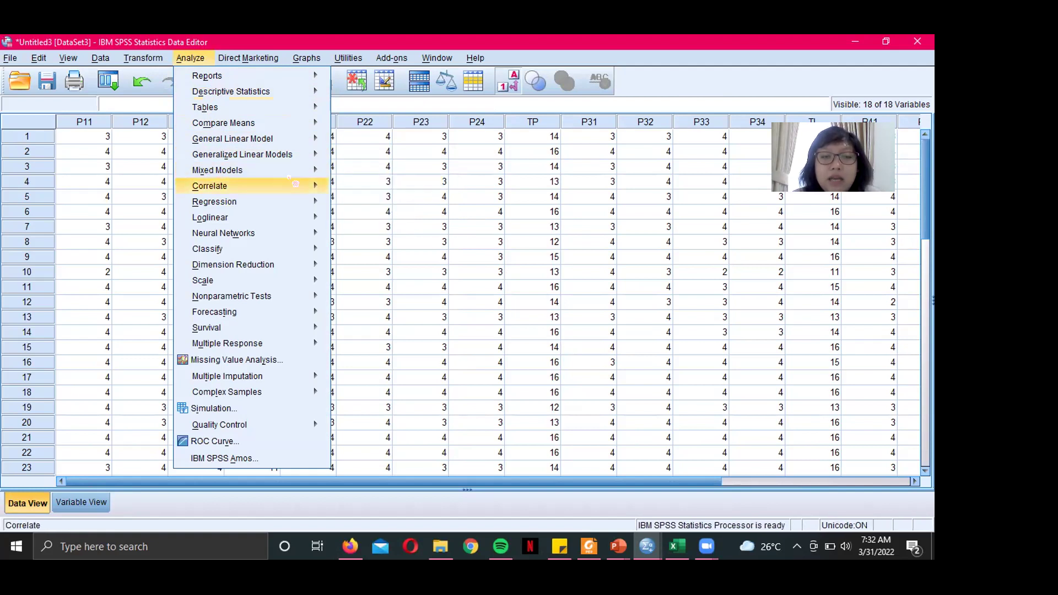
left_click(352, 189)
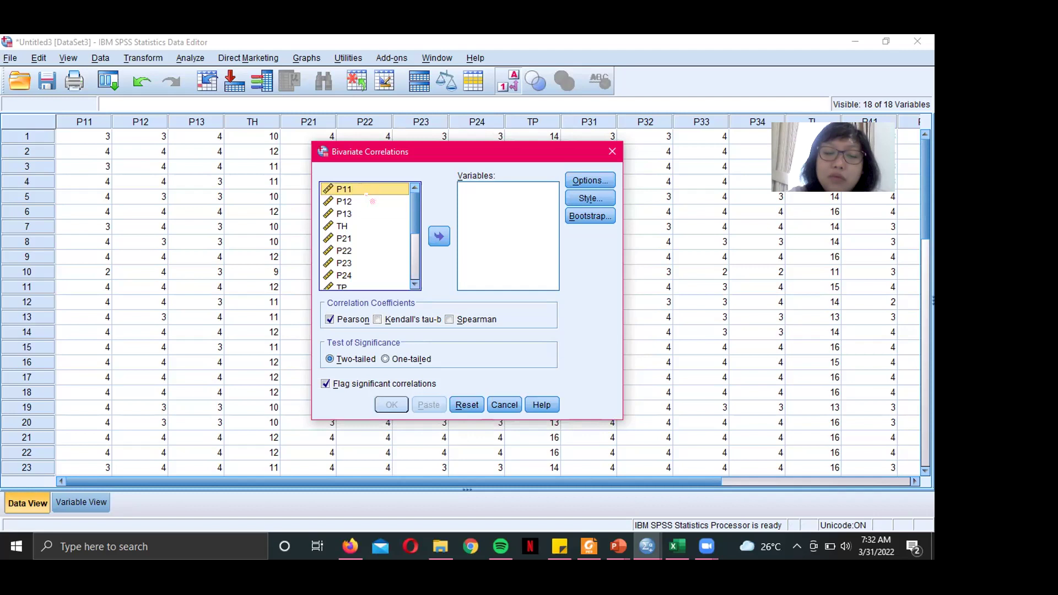
- Add P11, P12, P13 and TH to the variables of the bivariate correlation
left_click(372, 201, "shift")
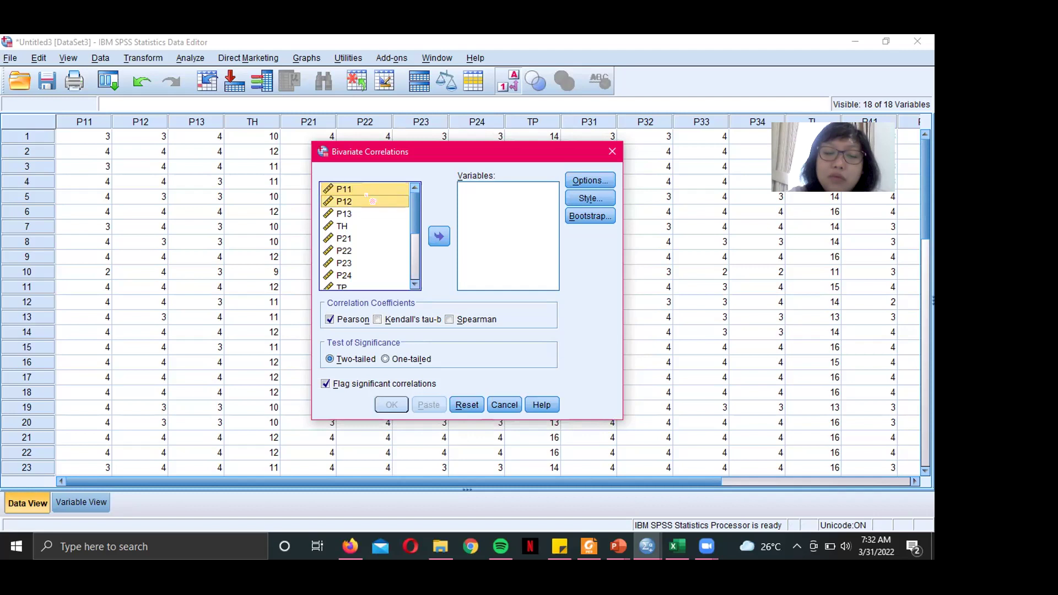
key("shift+Down")
key("shift+Down")
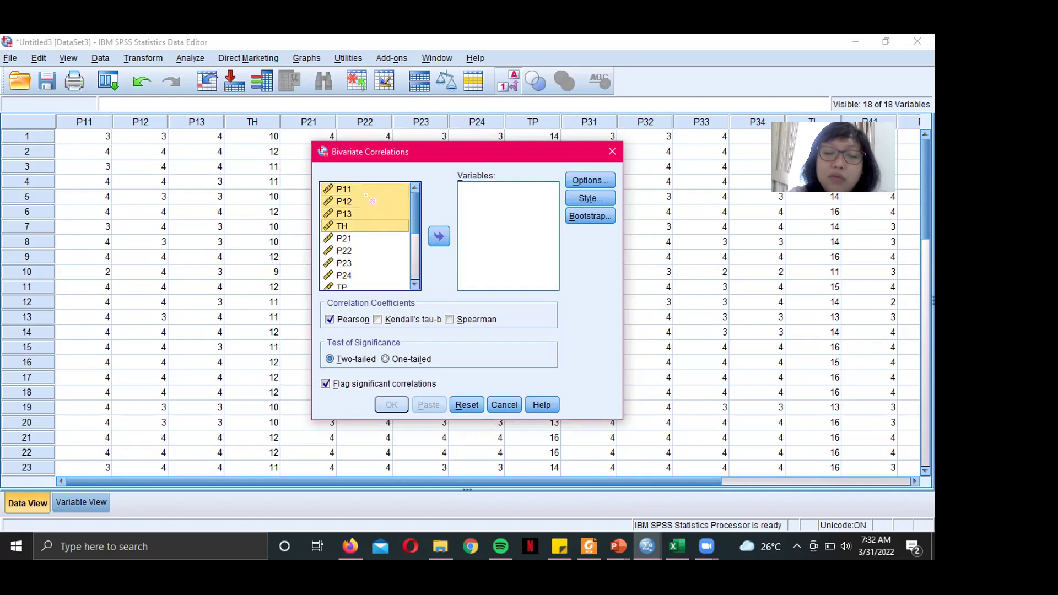
left_click(439, 236)
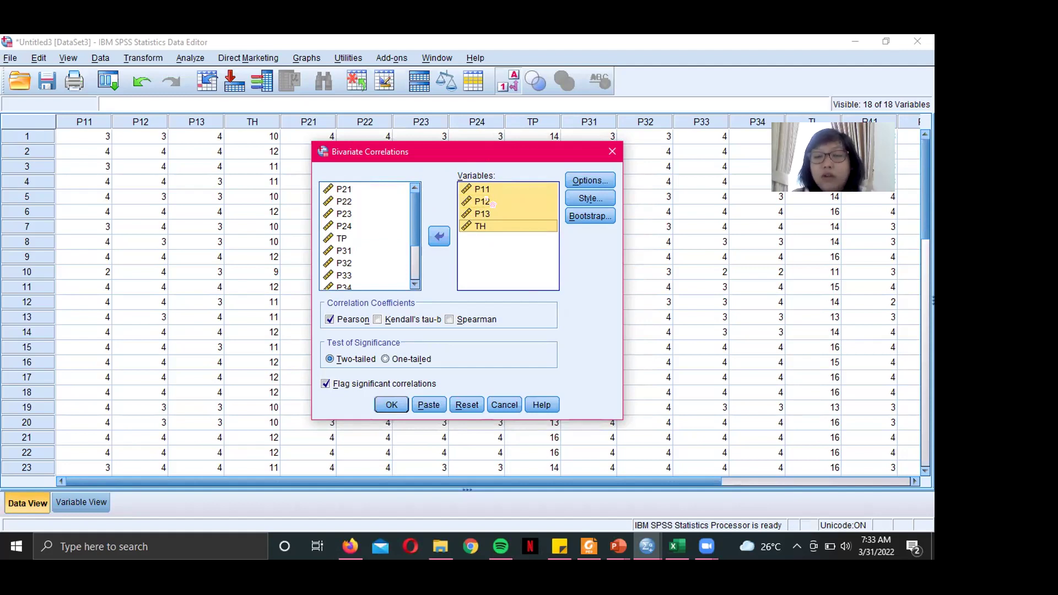
- Add all remaining variables, from P21 through TB, to the bivariate correlation
left_click(350, 191)
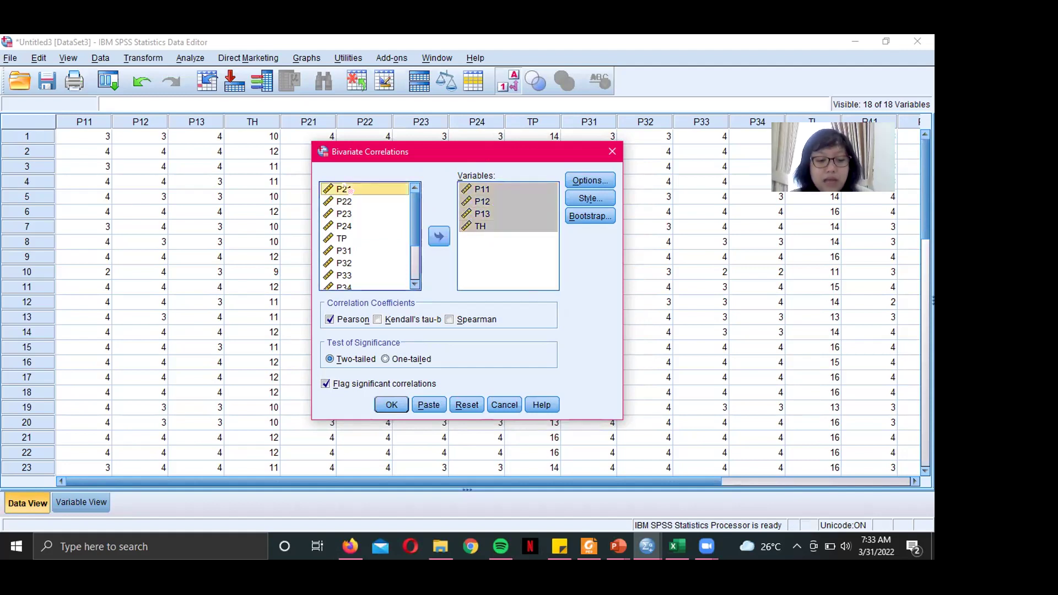
key("shift+Down")
key("shift+Down")
key("shift+Down")
key("shift+End")
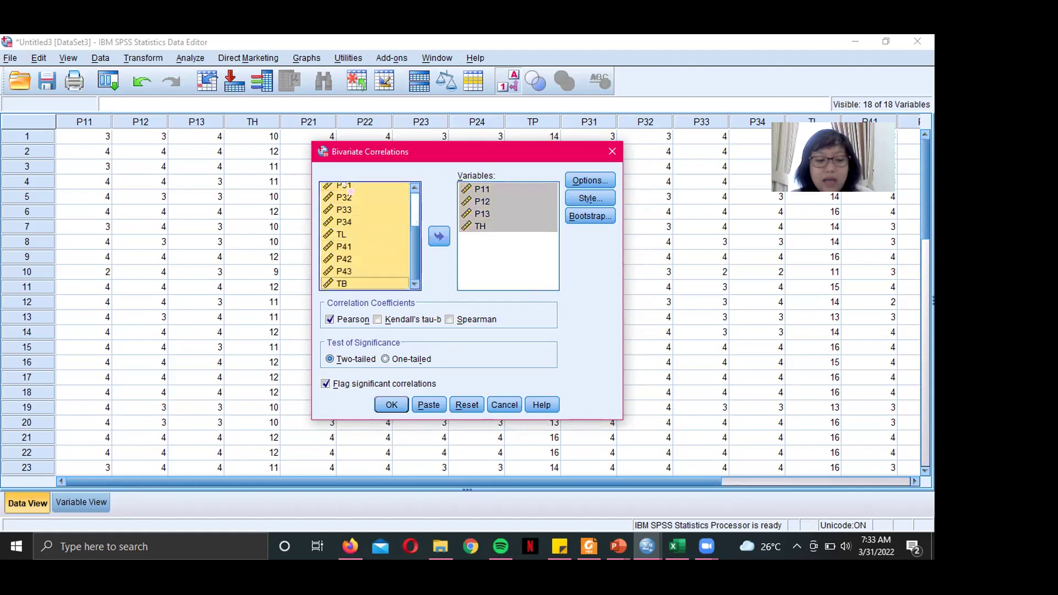
left_click(444, 234)
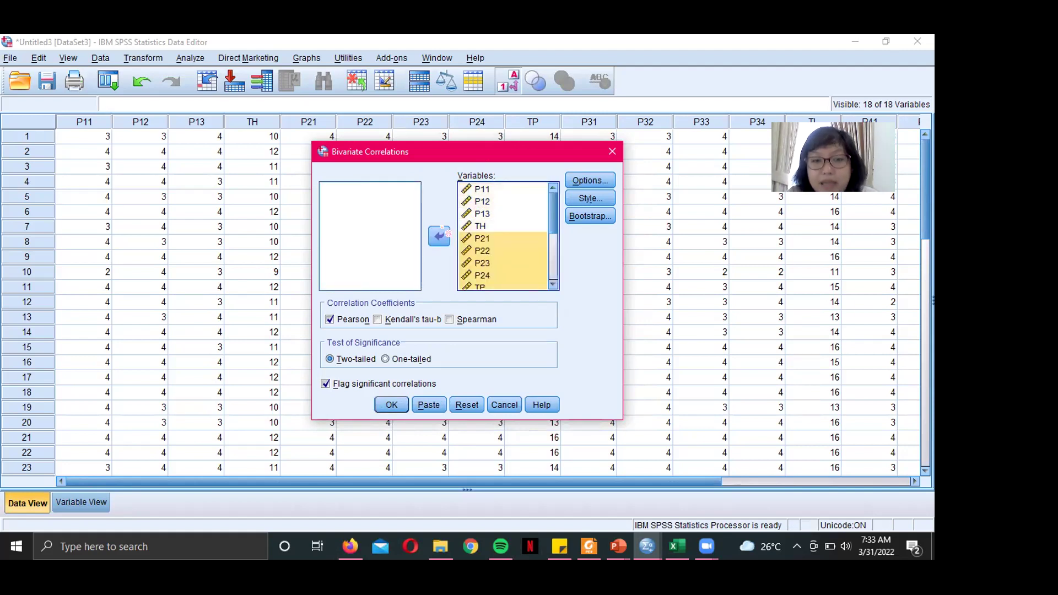
- Remove P21 through TB from the correlation variables, keeping only P11, P12, P13 and TH
left_click(443, 235)
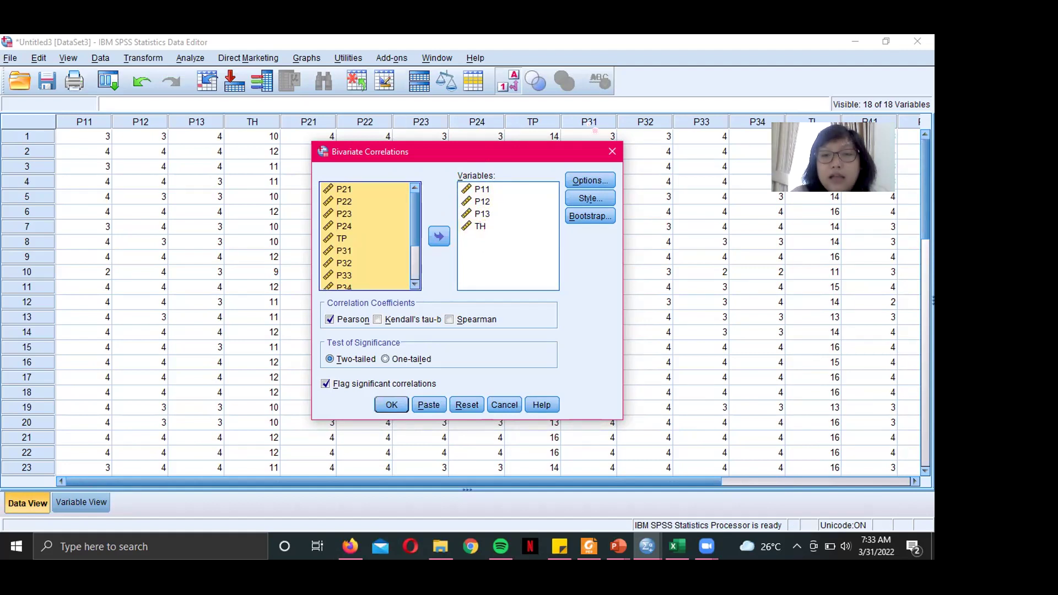
- Review the correlation's Options, Style and Bootstrap settings without changes, and run the two-tailed Pearson correlation for P11, P12, P13 and TH
left_click(598, 180)
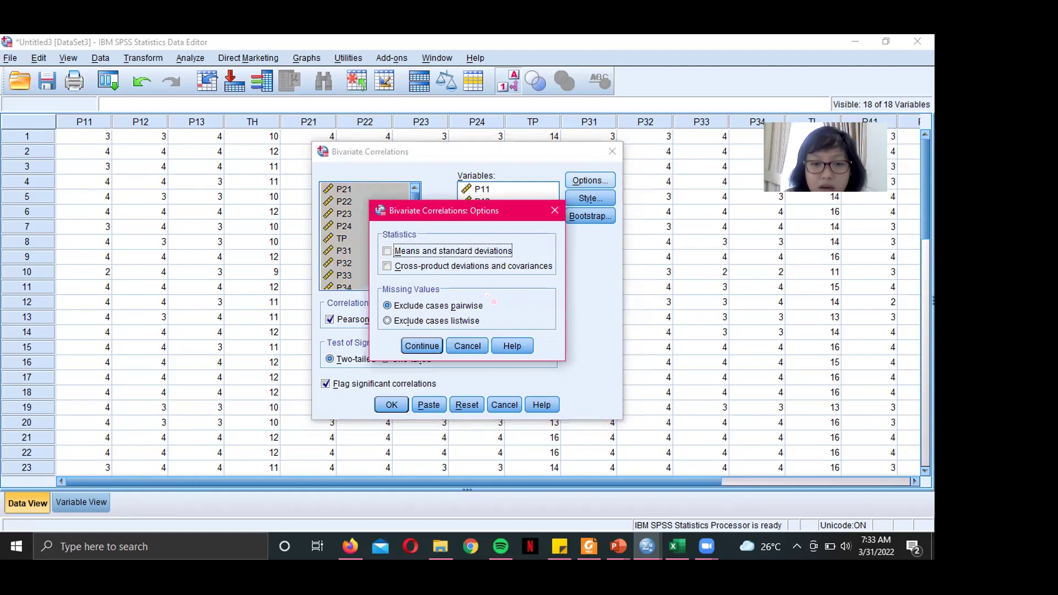
left_click(422, 345)
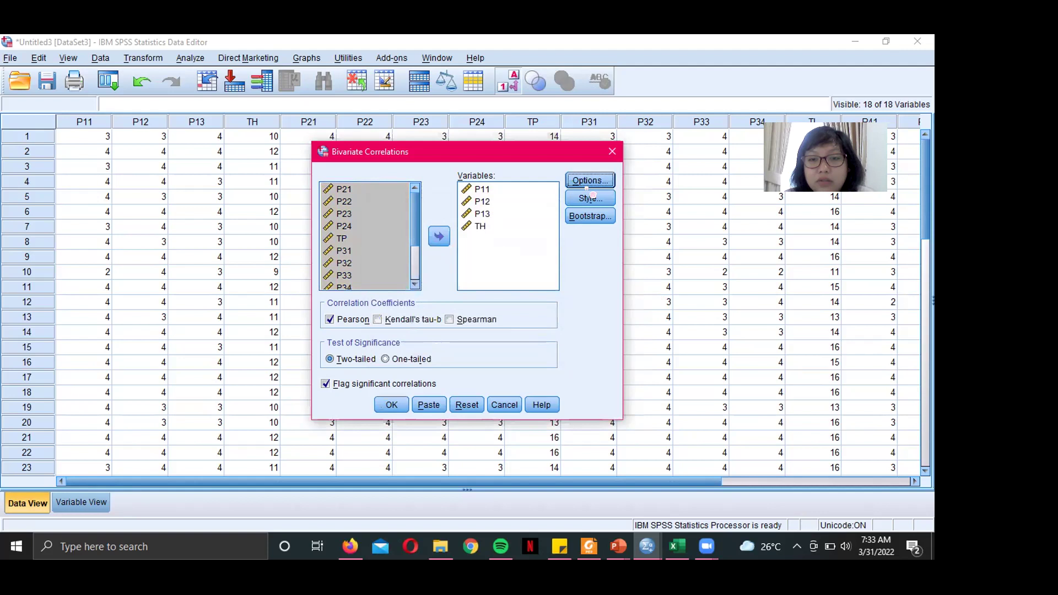
left_click(588, 199)
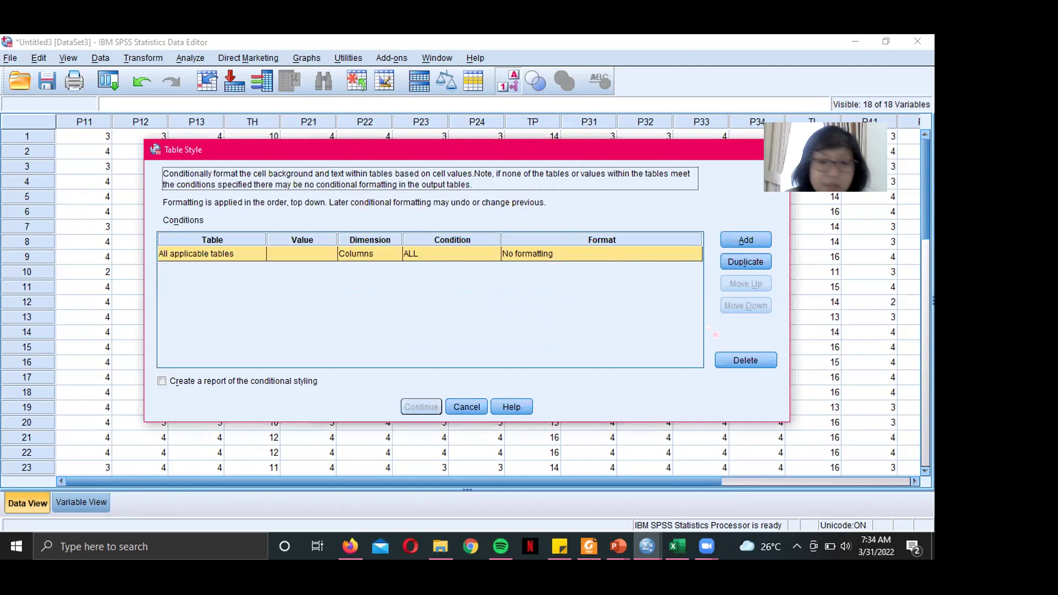
left_click(466, 406)
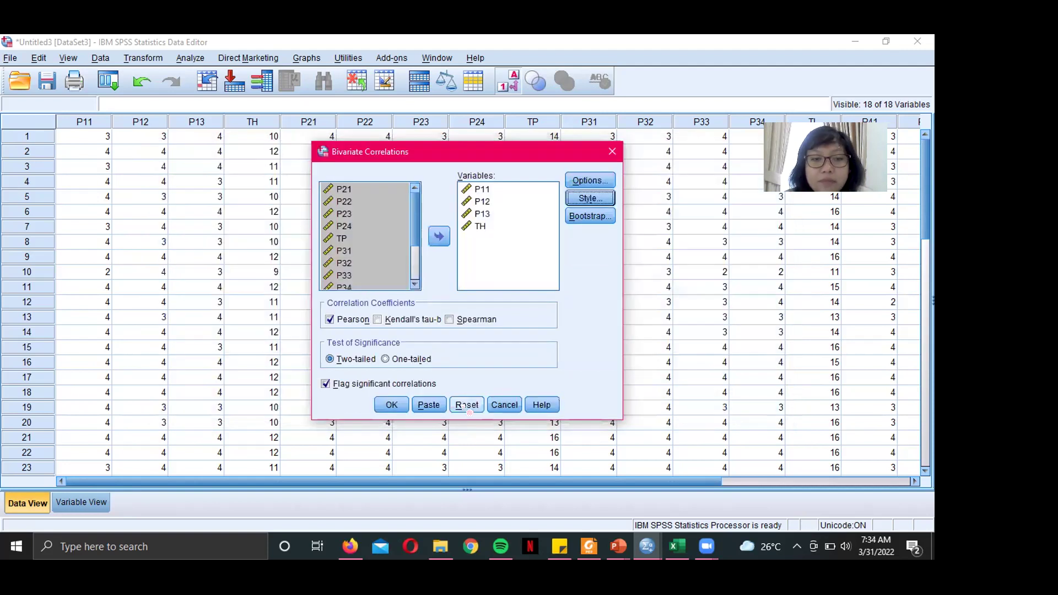
left_click(589, 216)
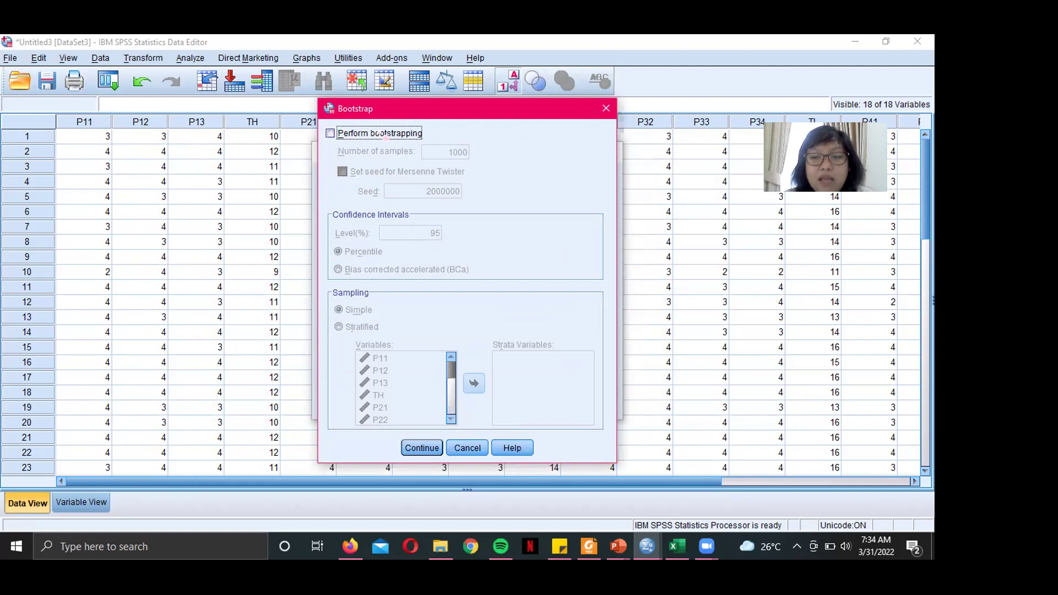
left_click(606, 107)
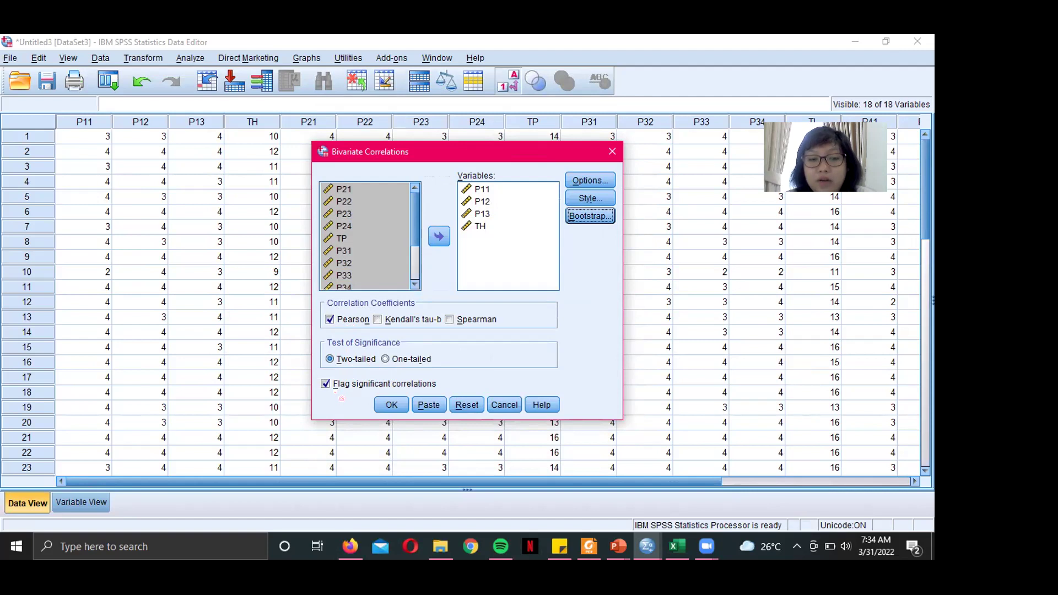
left_click(391, 404)
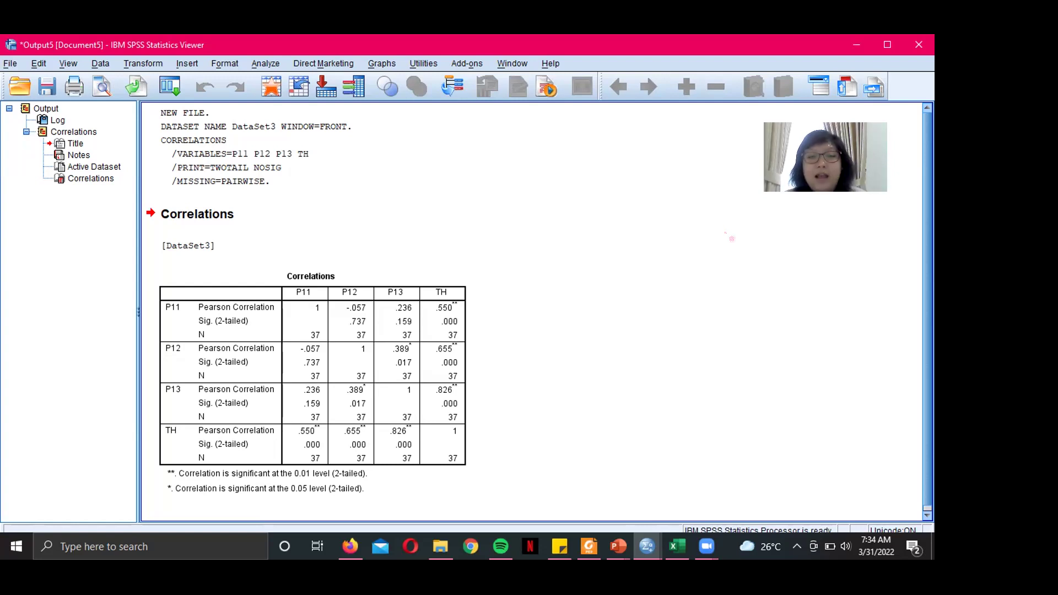
- Outline the TH column of the Correlations table in red and label it "HANYA BAGIAN TOTAL SAJA"
key("alt+Tab")
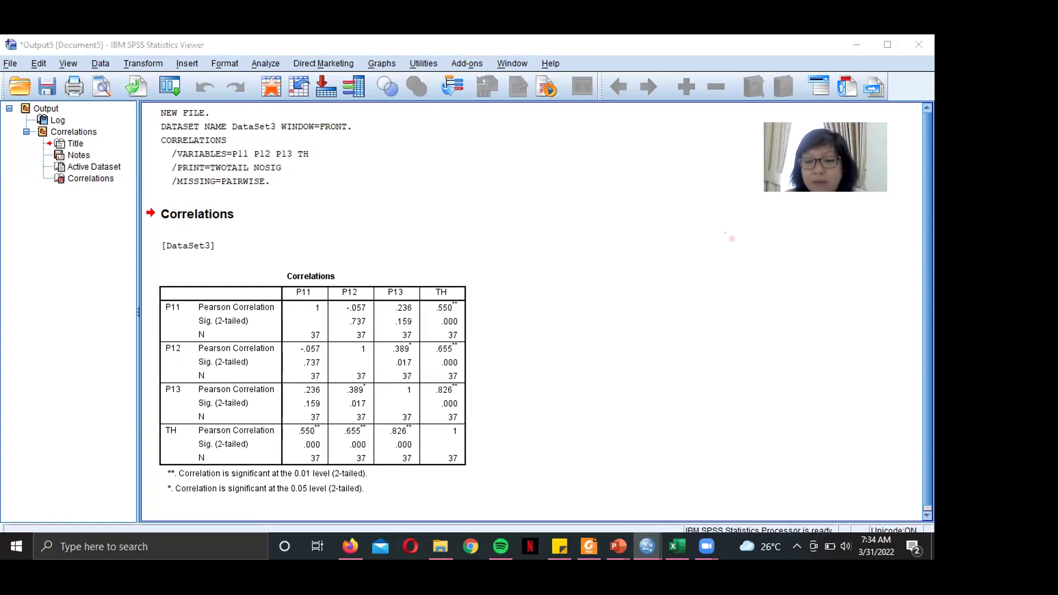
mouse_move(416, 265)
left_mouse_down()
mouse_move(420, 475)
mouse_move(484, 481)
mouse_move(477, 259)
mouse_move(412, 258)
mouse_move(414, 267)
left_mouse_up()
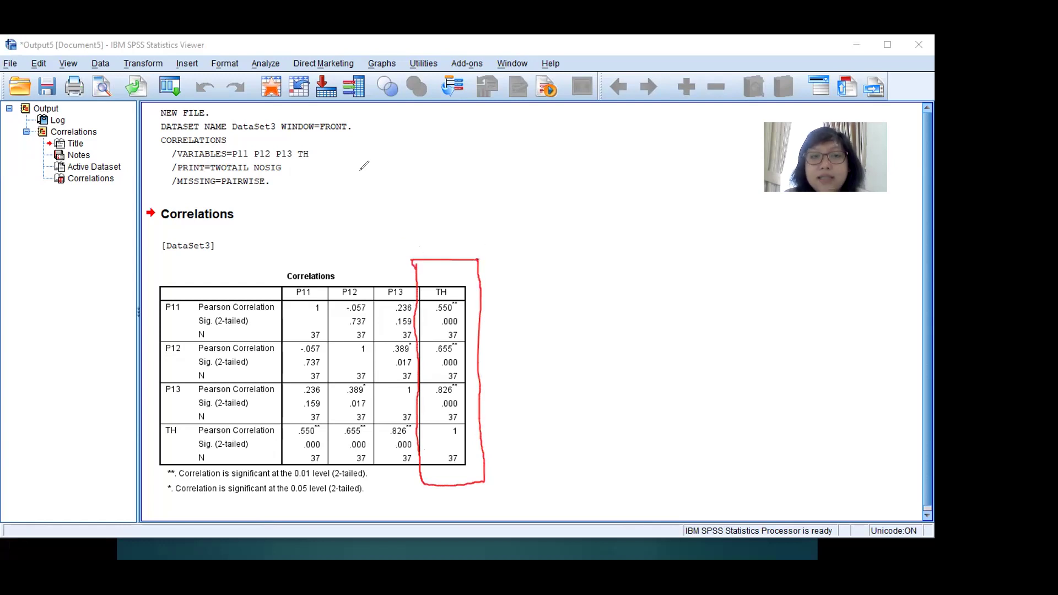
left_click(411, 235)
type("HANYA BAGIAN TOTAL SAJA")
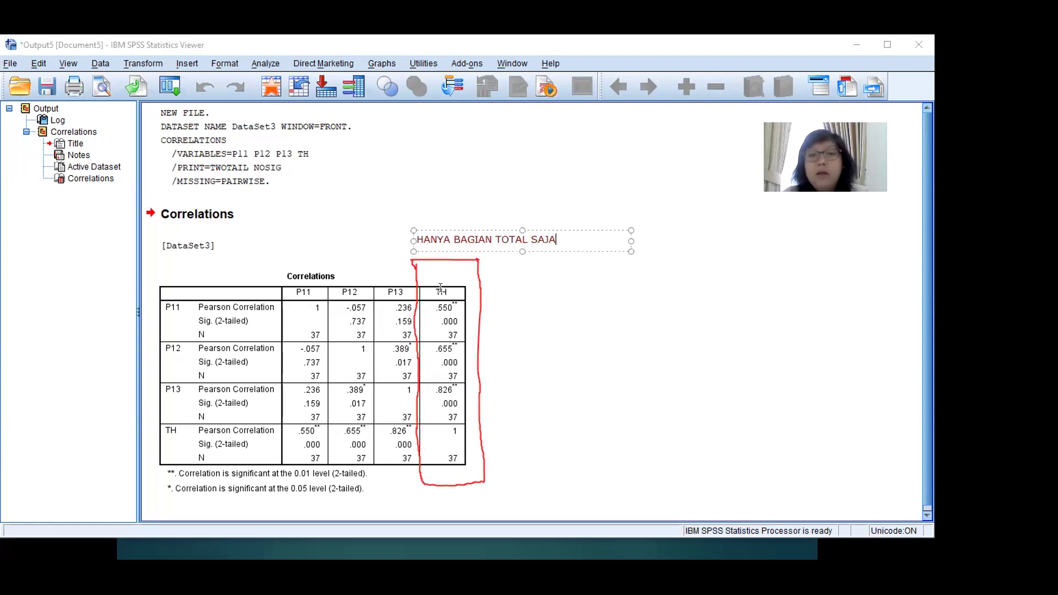
left_click(618, 305)
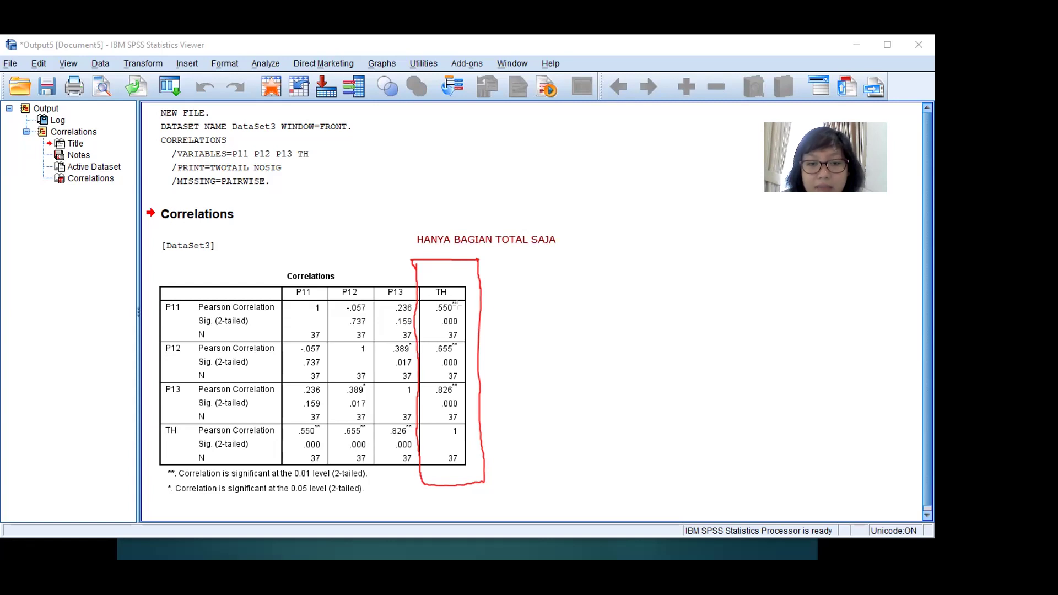
- Draw an arrow outward from P11's TH correlation coefficient and annotate its tip with "> 0,05 --> tidak valid"
left_click_drag(456, 305, 574, 305)
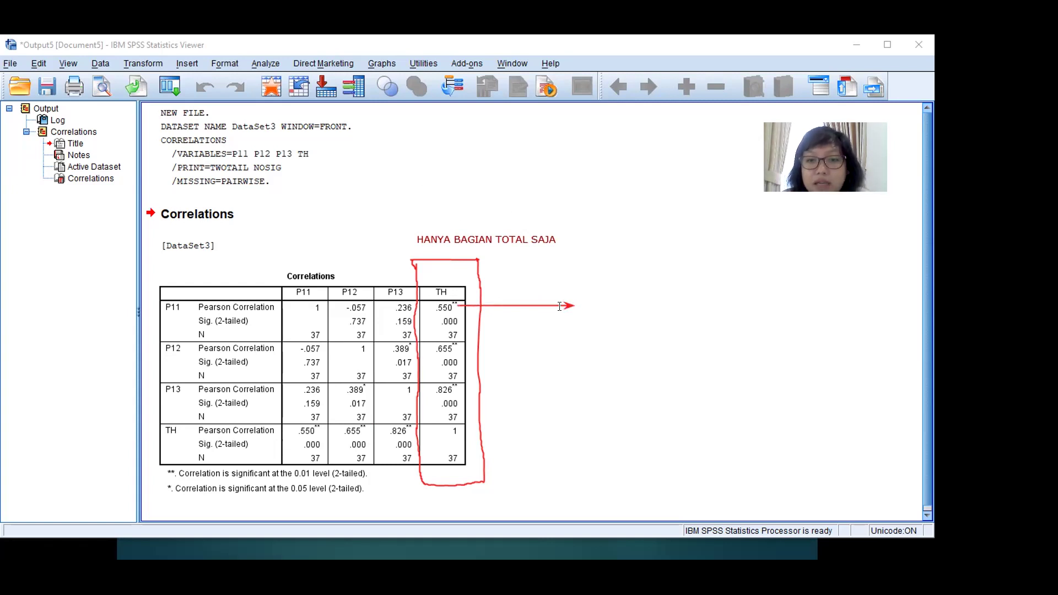
left_click(580, 300)
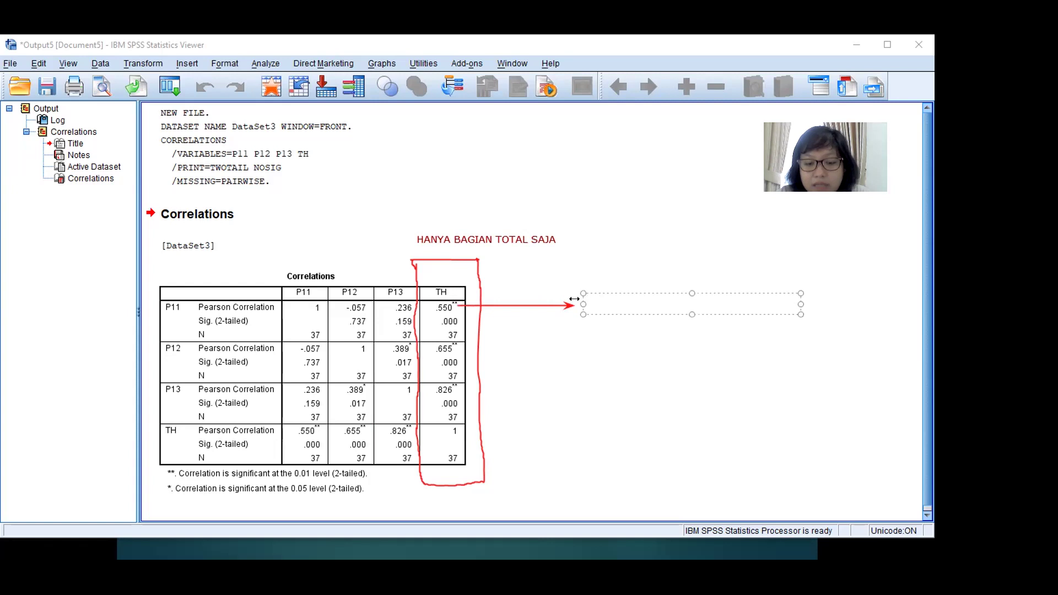
type("> 0,0")
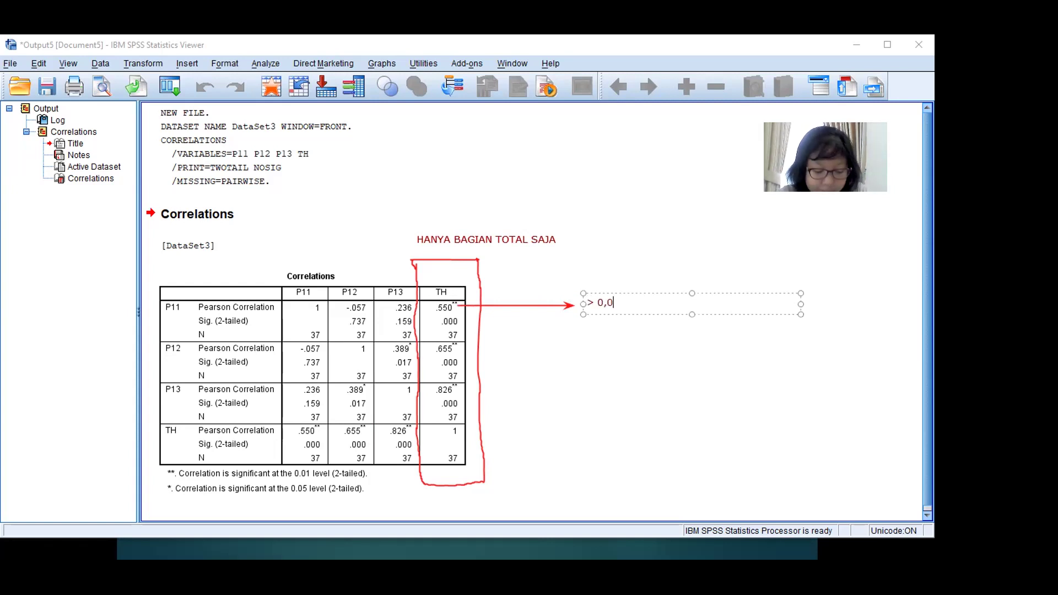
type("5 -")
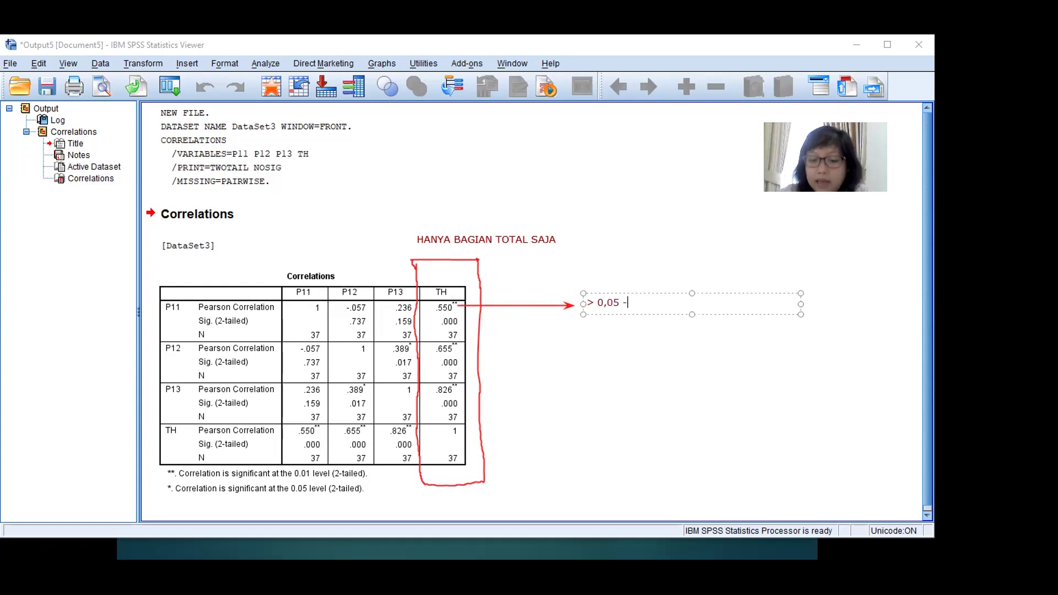
type("-> tidak valid")
left_click(614, 353)
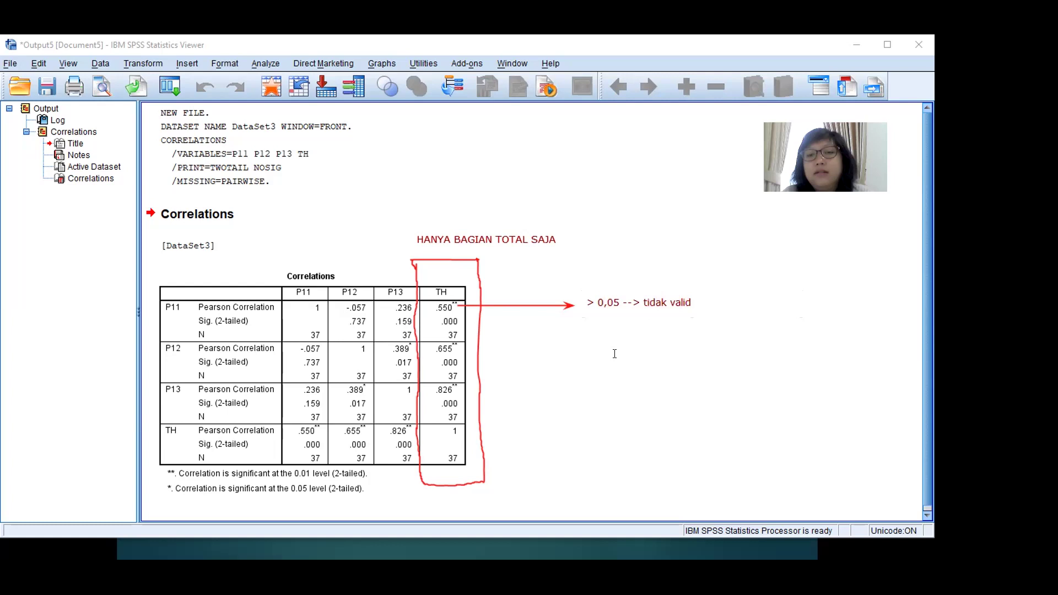
- Add the two-line note "RULES OF THUMB UJI VALIDITAS: Pearson Correlation < 0,05 --> DATA VALID" above the table and widen it to fit
left_click(325, 157)
type("RULES OF THUMB UJI VALIDITAS:")
key("Return")
type("pE")
key("BackSpace")
key("BackSpace")
type("Pe")
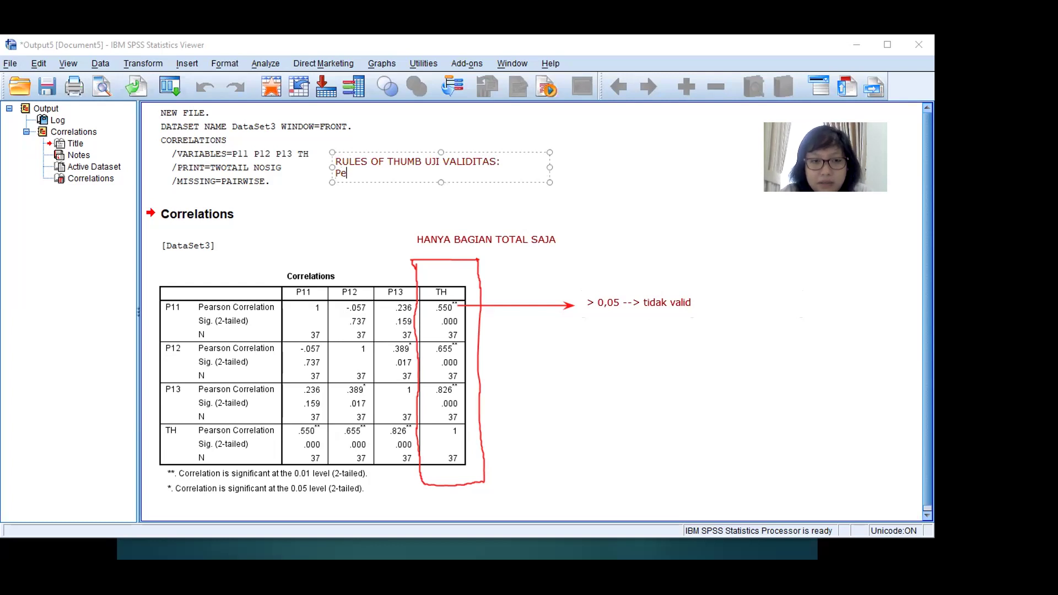
type("arson Correla")
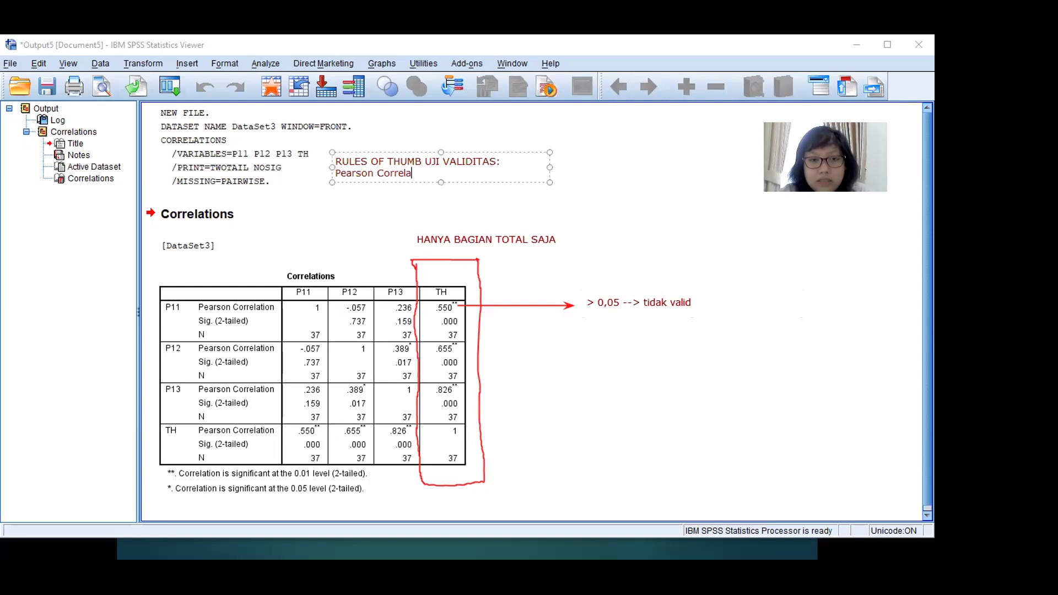
type("tion < ")
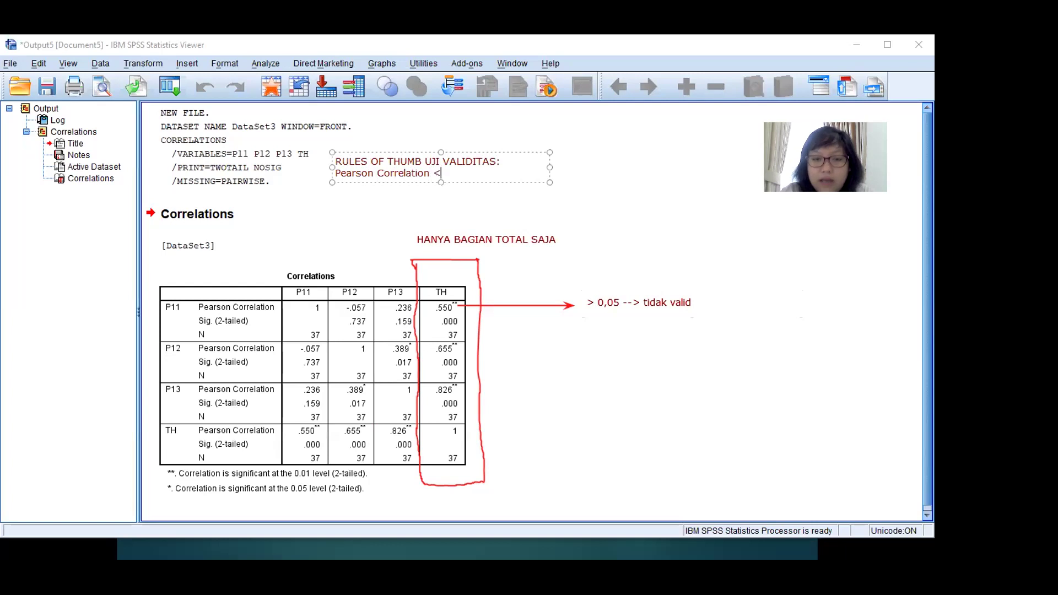
type("0,05 ")
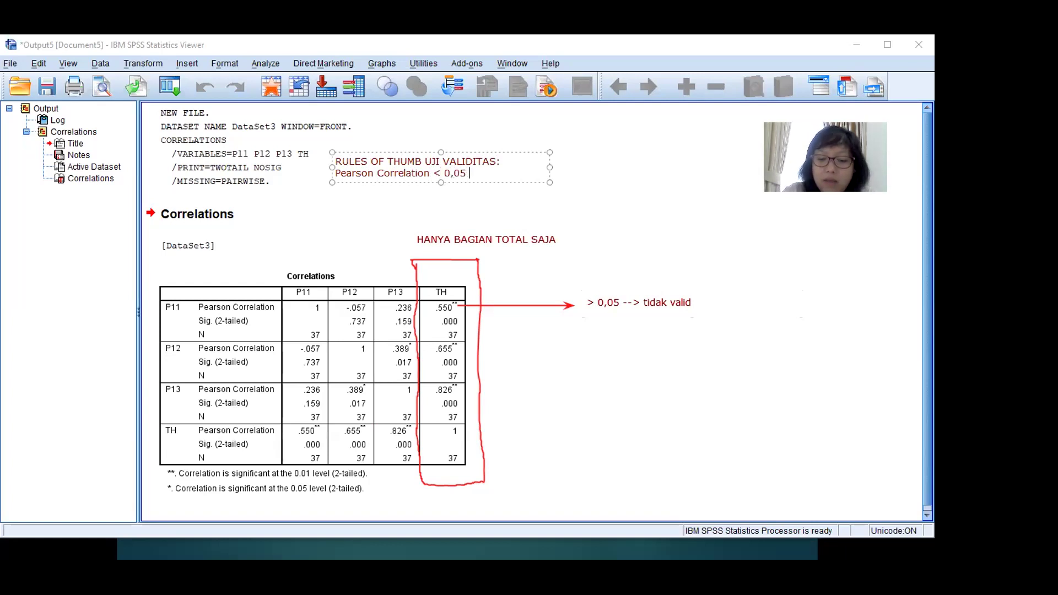
type("--> DATA VALID")
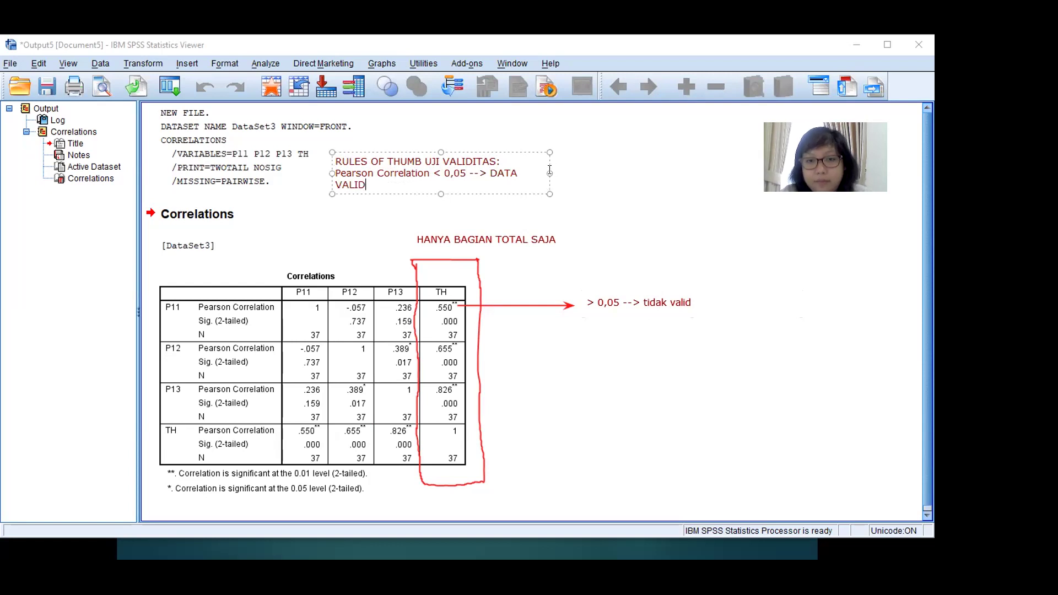
left_click_drag(549, 172, 636, 171)
left_click(635, 200)
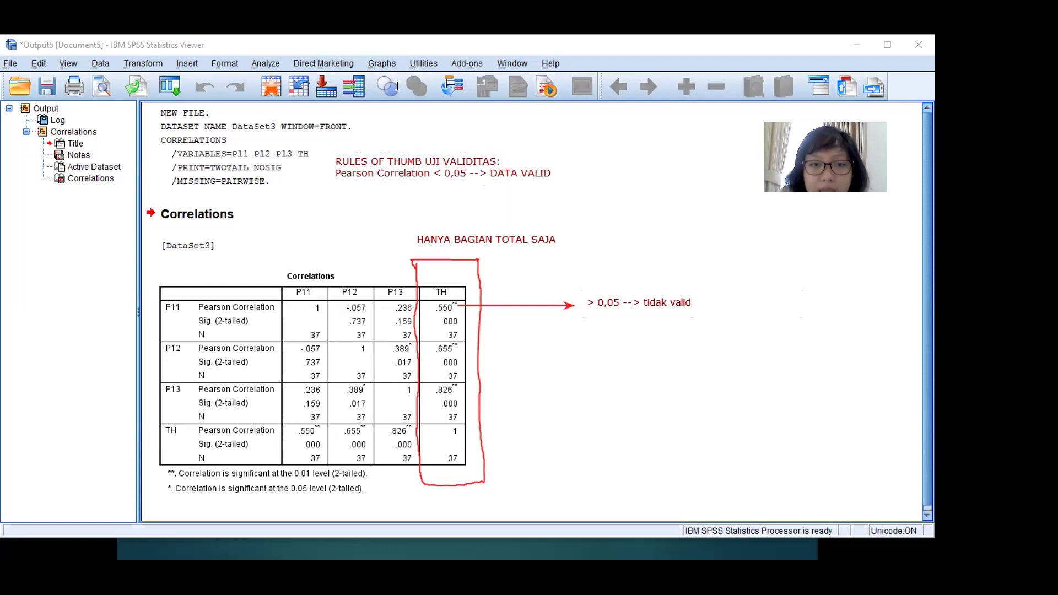
- Place heart stamps beside the Pearson coefficients of P11, P12, P13 and TH in the TH column
left_click(426, 305)
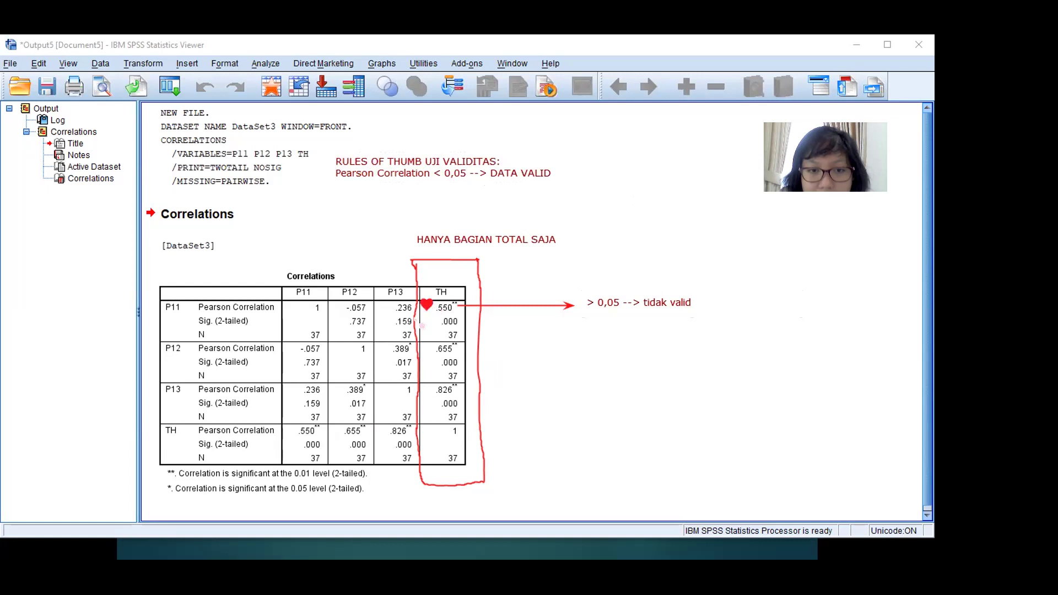
left_click(427, 345)
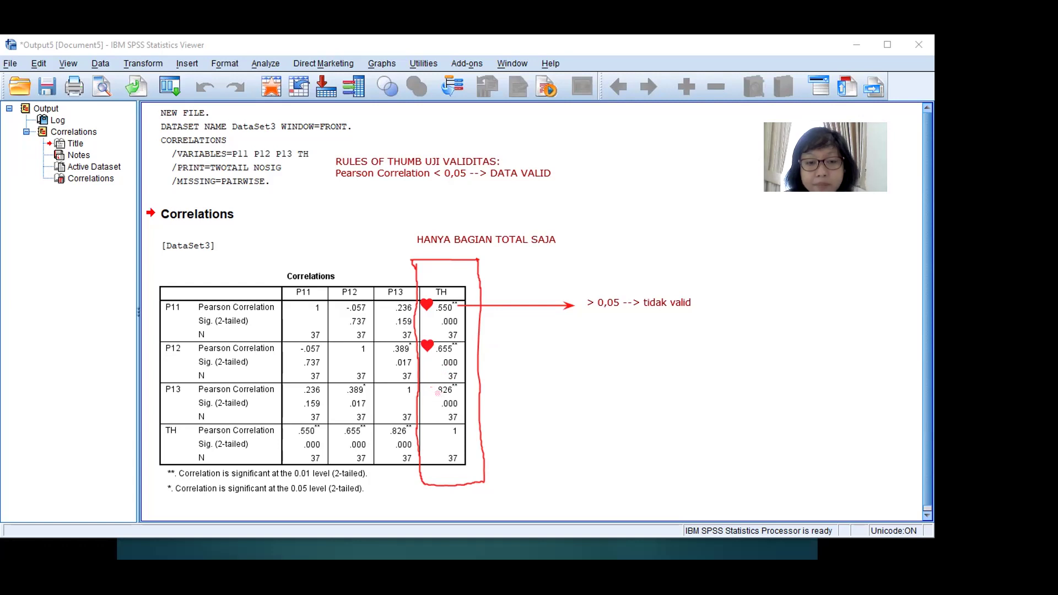
left_click(430, 389)
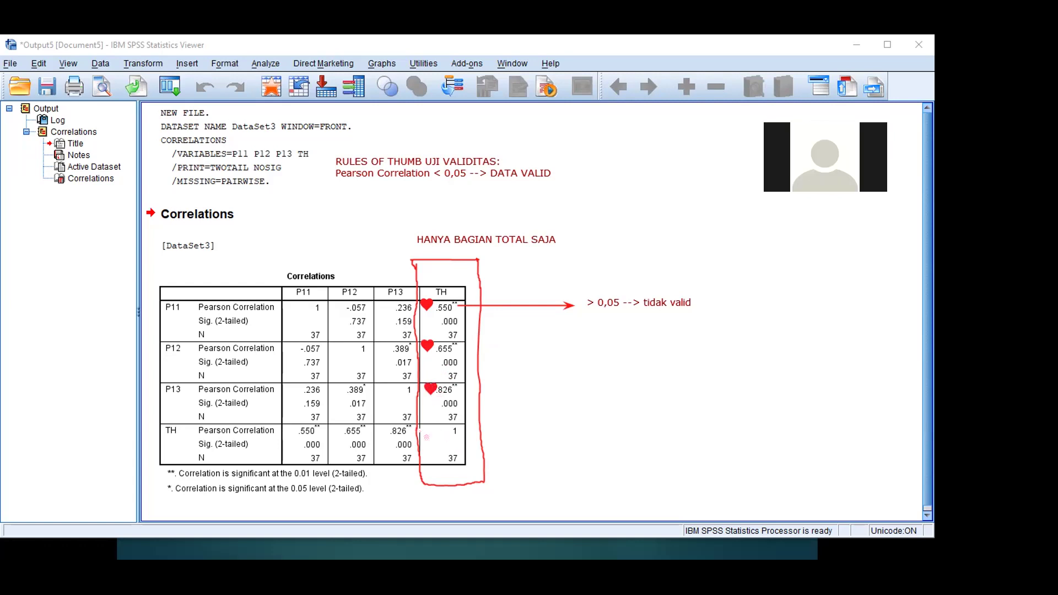
left_click(438, 427)
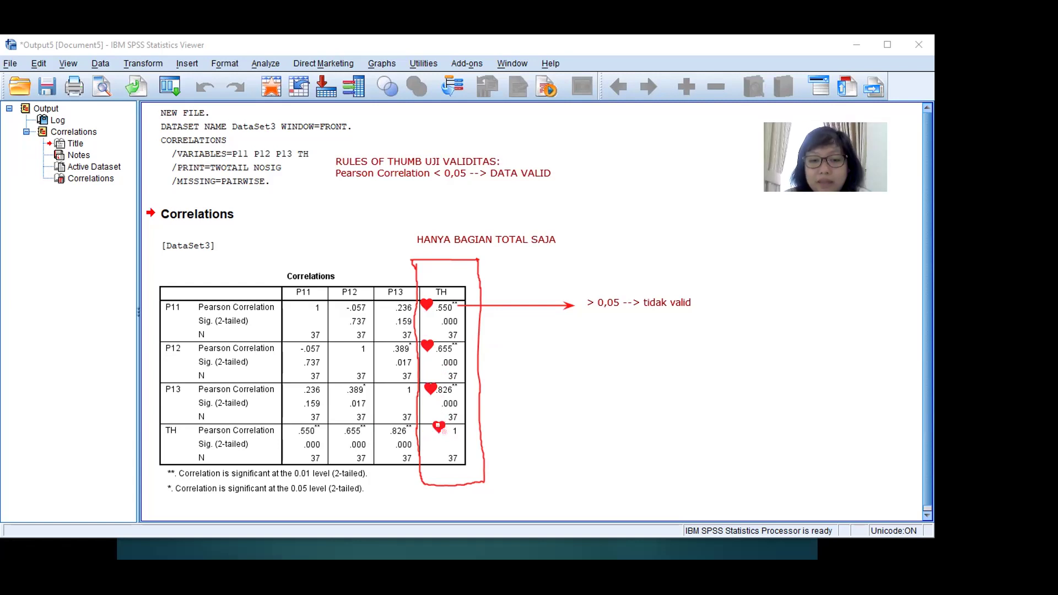
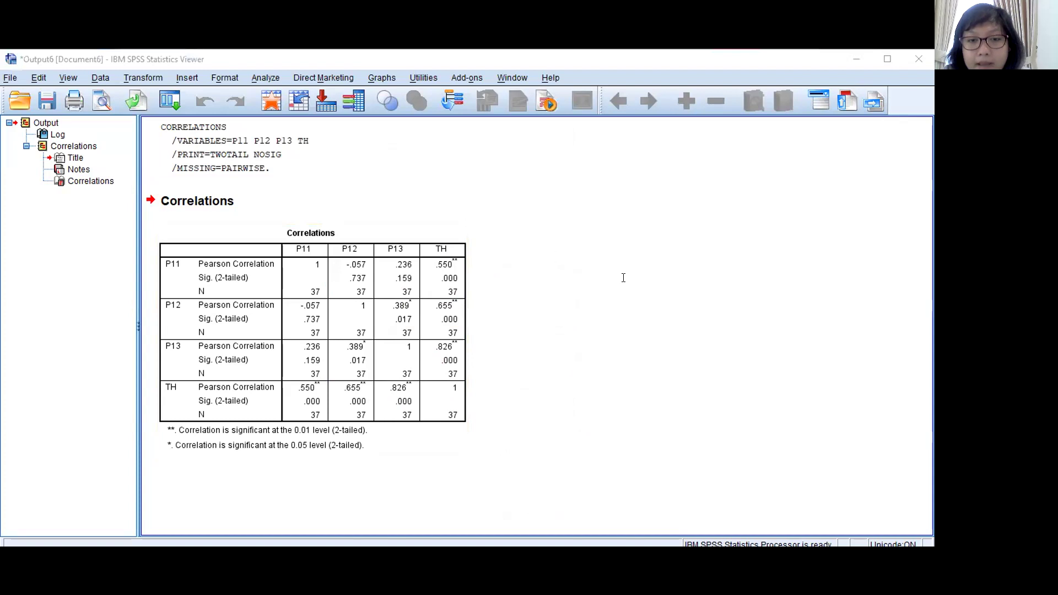
- Add the annotation "r tabel= 0,334" in the blank area beside the Correlations table
left_click(570, 243)
type("r tan")
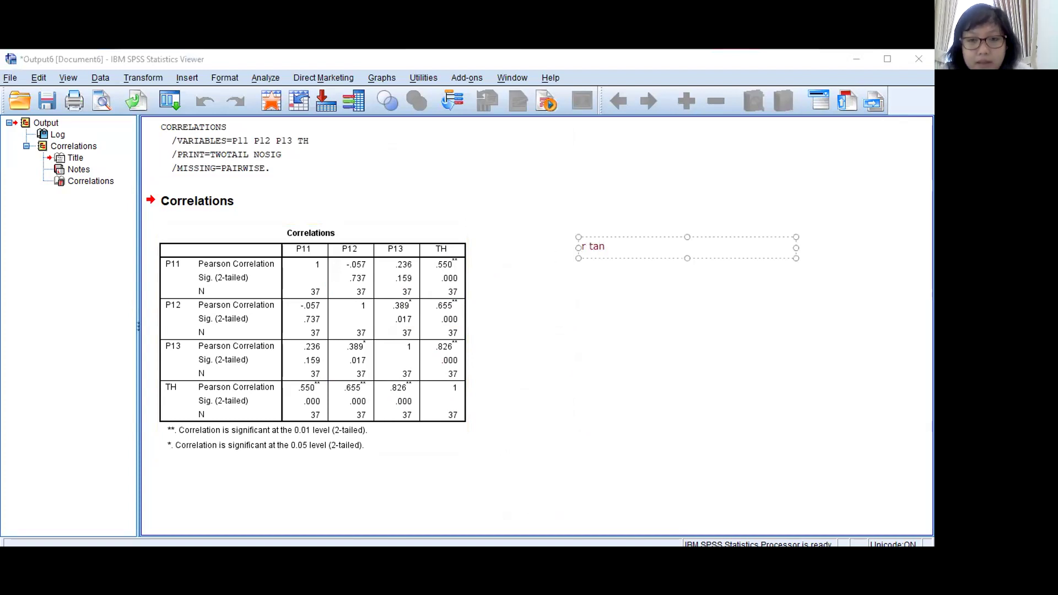
key("BackSpace")
key("BackSpace")
type("bel")
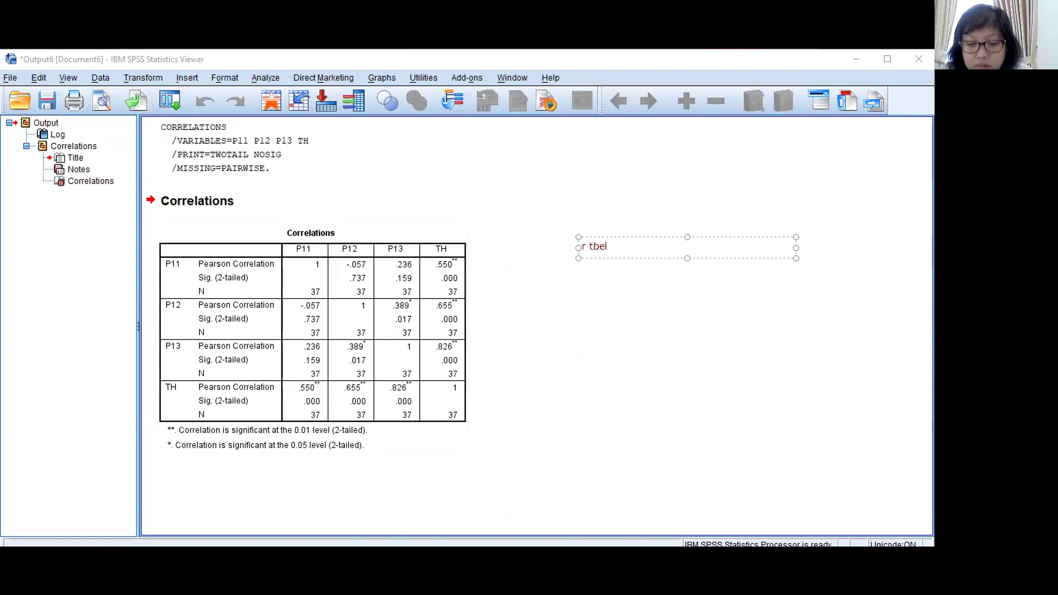
key("BackSpace")
key("BackSpace")
key("BackSpace")
type("ab")
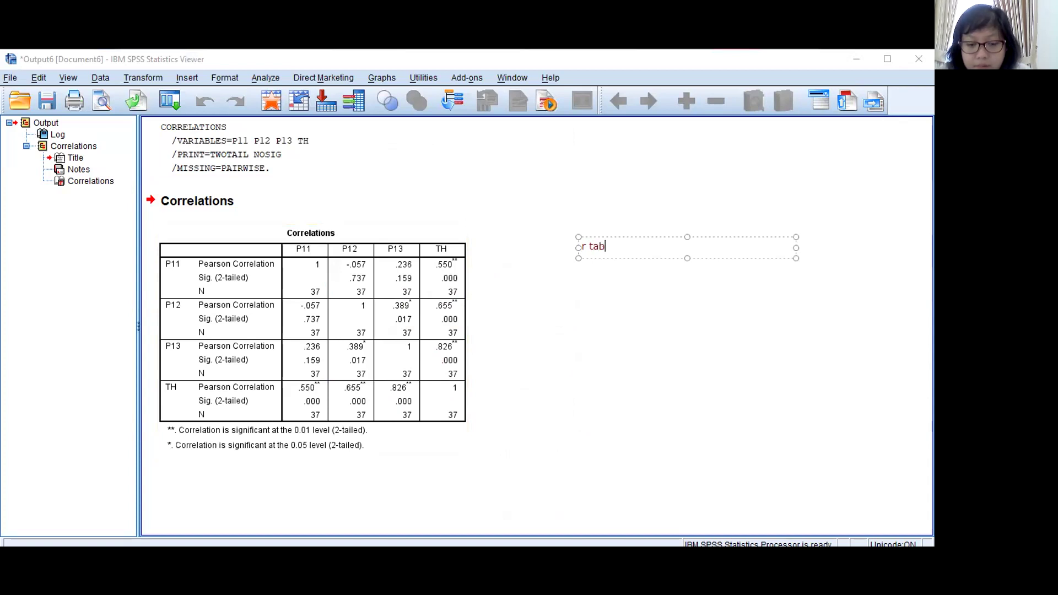
type("el= 0,334")
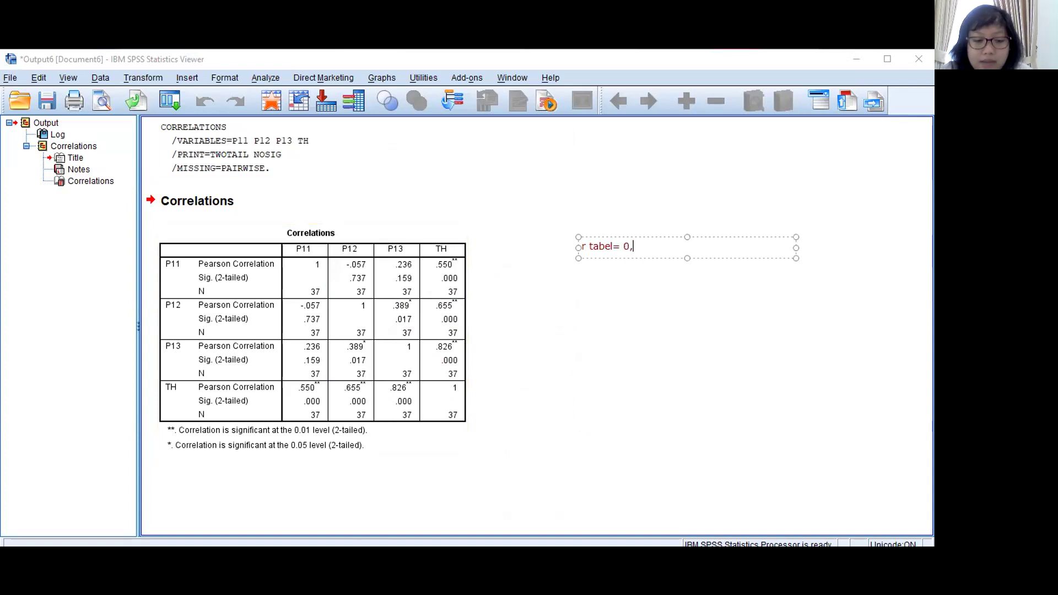
left_click(573, 315)
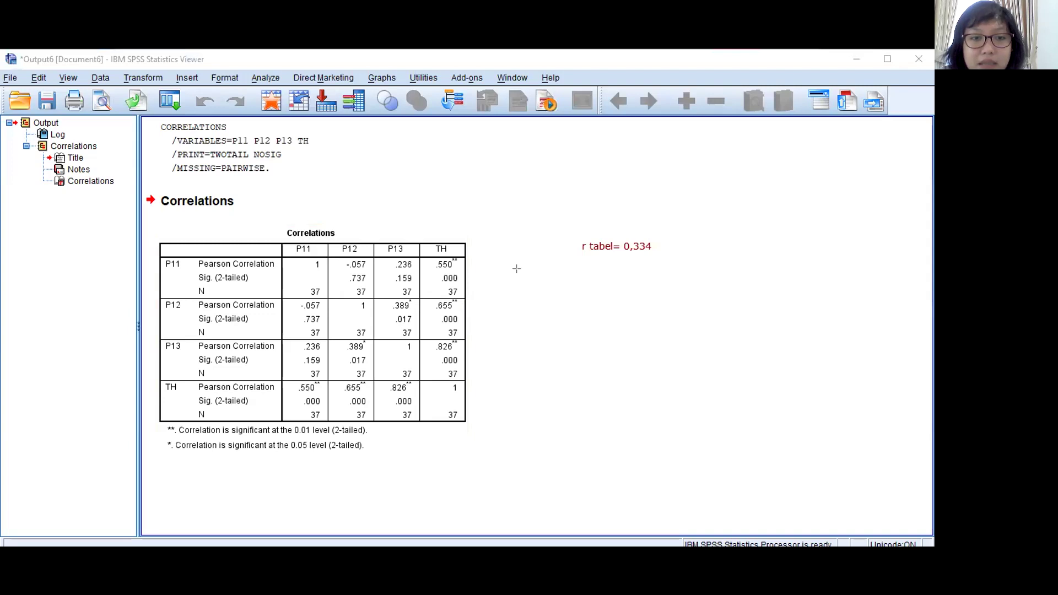
- Draw an arrow from the r tabel note to P11's TH coefficient and outward arrows from P12's and P13's TH coefficients
left_click_drag(573, 251, 456, 264)
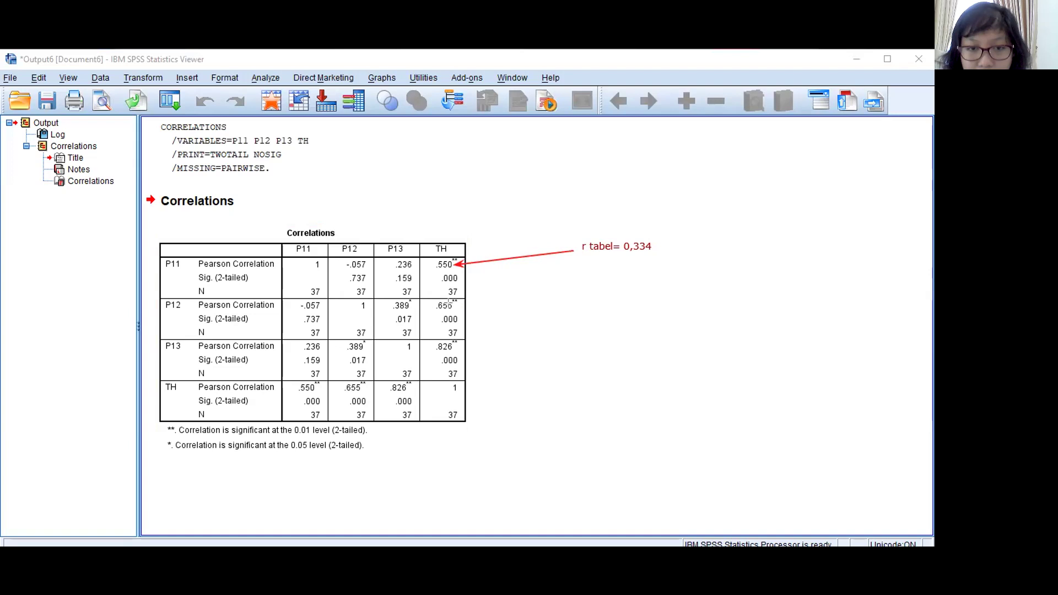
left_click_drag(457, 304, 579, 304)
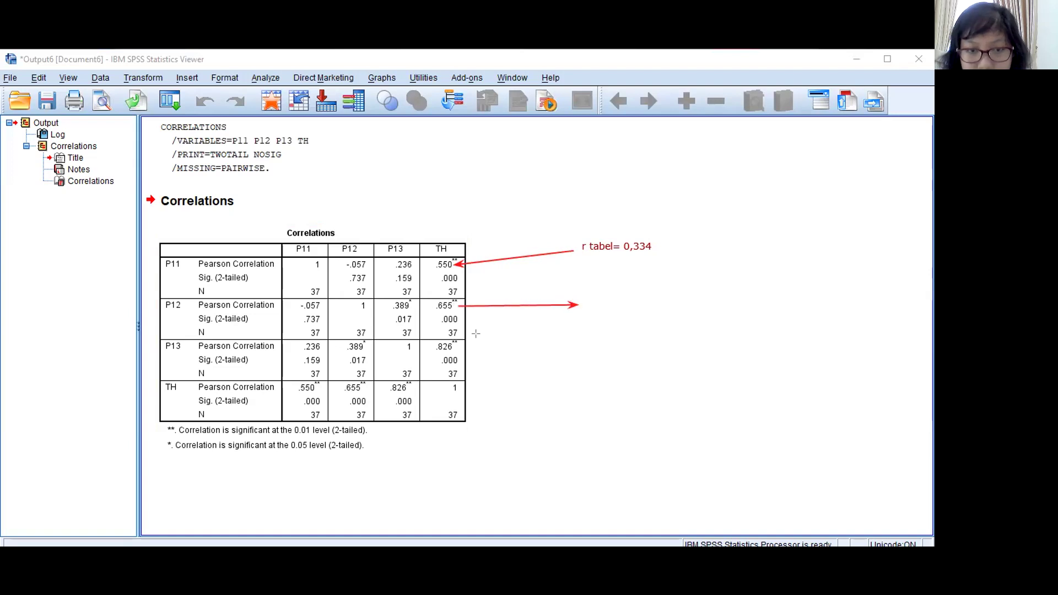
left_click_drag(456, 346, 573, 346)
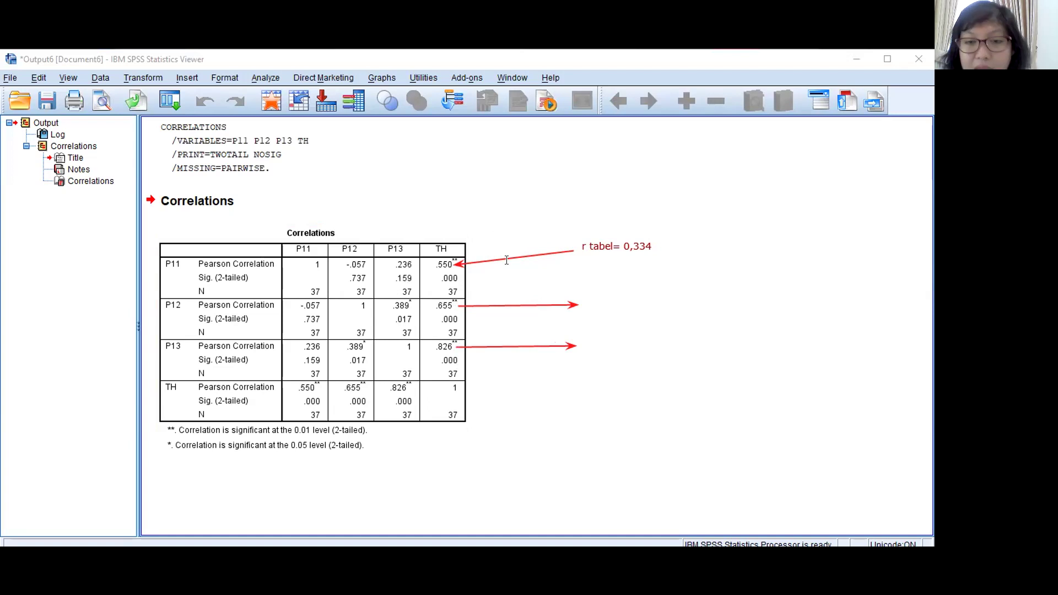
- Add the annotation "> 0,334 --> VALID" just below the arrow at P11's TH coefficient
left_click(530, 257)
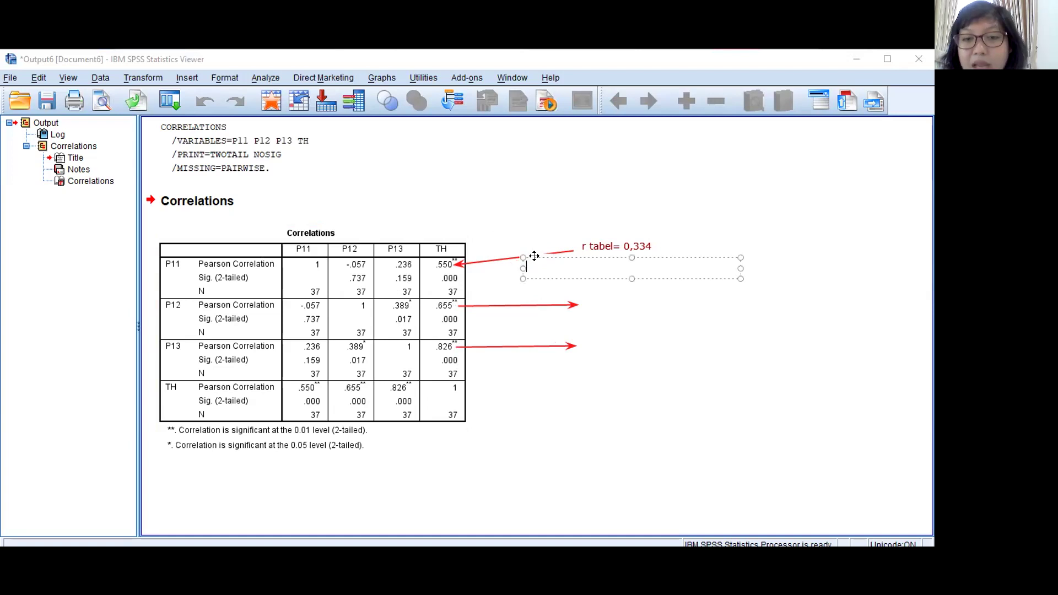
left_click_drag(536, 254, 511, 260)
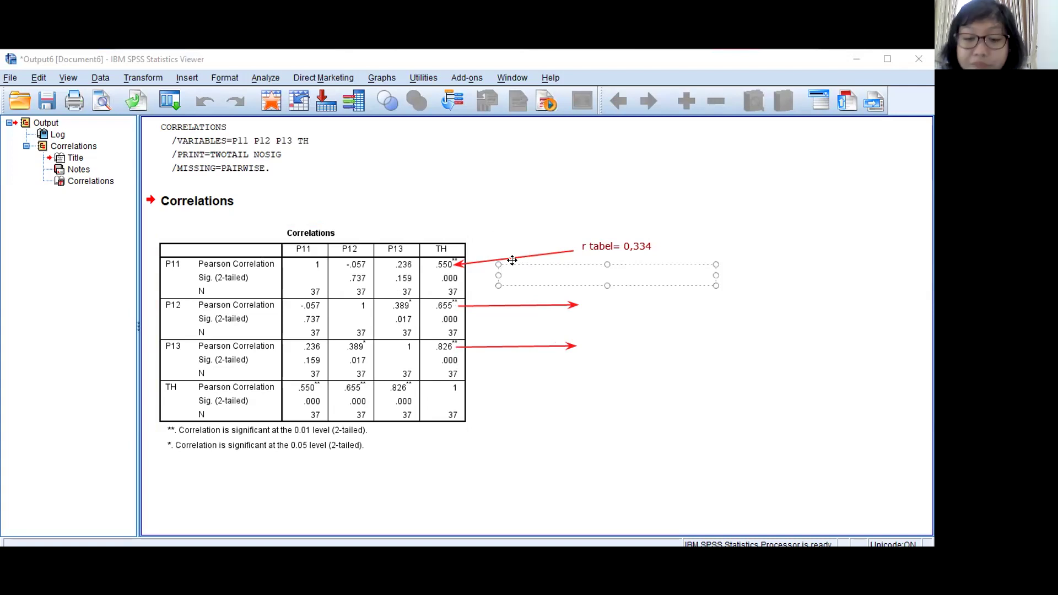
type("> 0,")
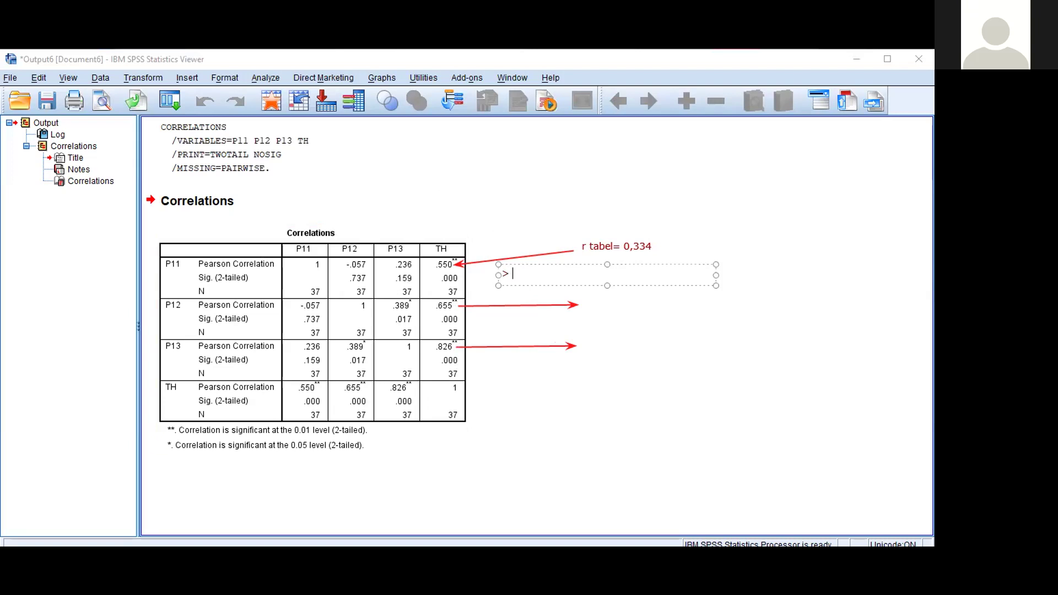
type("334 ==")
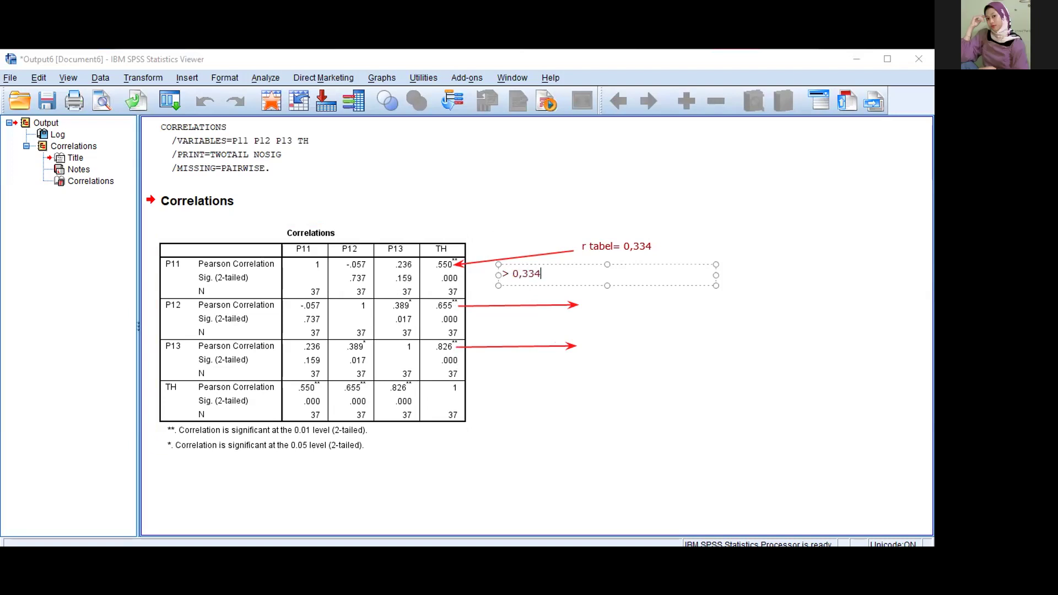
key("BackSpace")
key("BackSpace")
type("-")
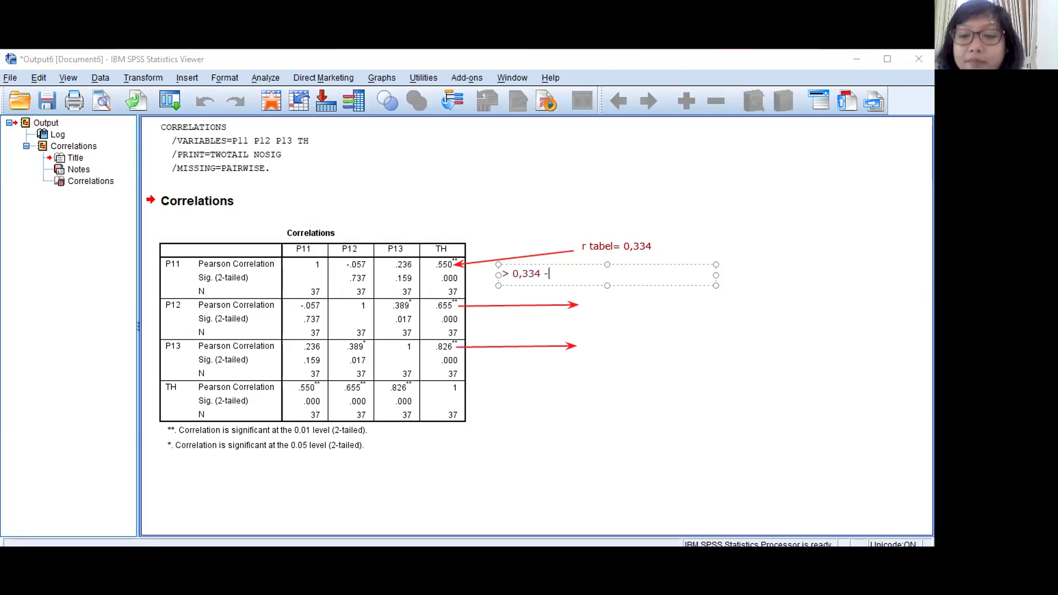
type("-> val")
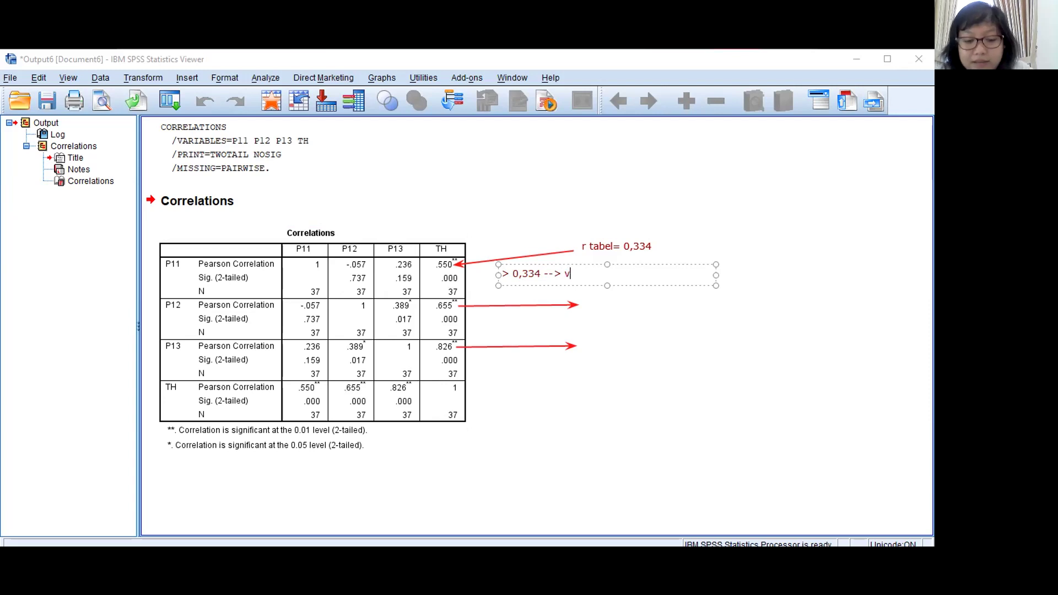
key("BackSpace")
key("BackSpace")
key("BackSpace")
type("VALID")
left_click(613, 319)
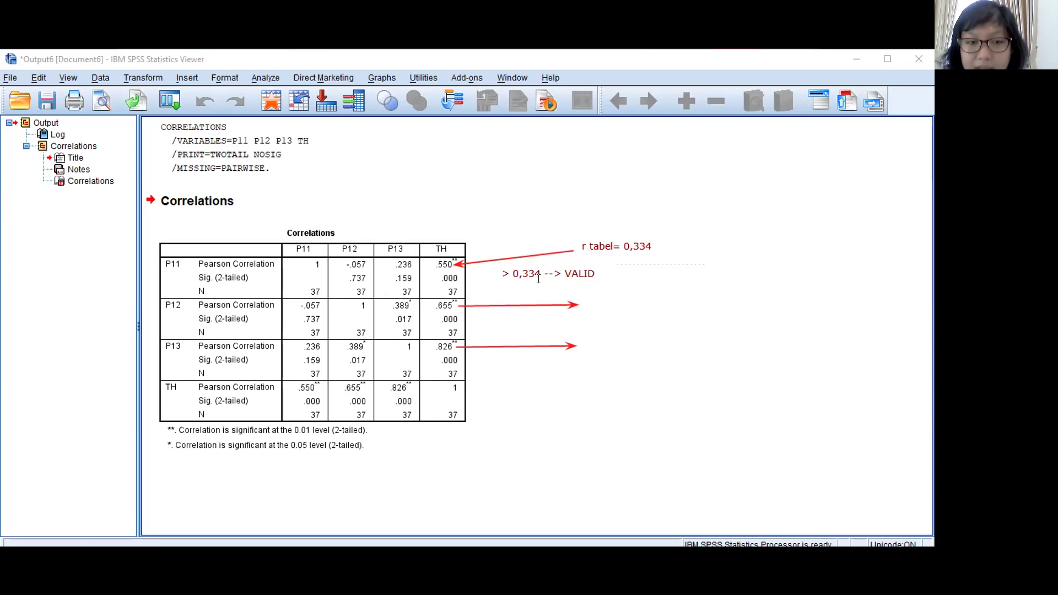
- Add the annotation "> 0,334 --> VALID" just below the arrow from P12's TH coefficient
left_click(491, 316)
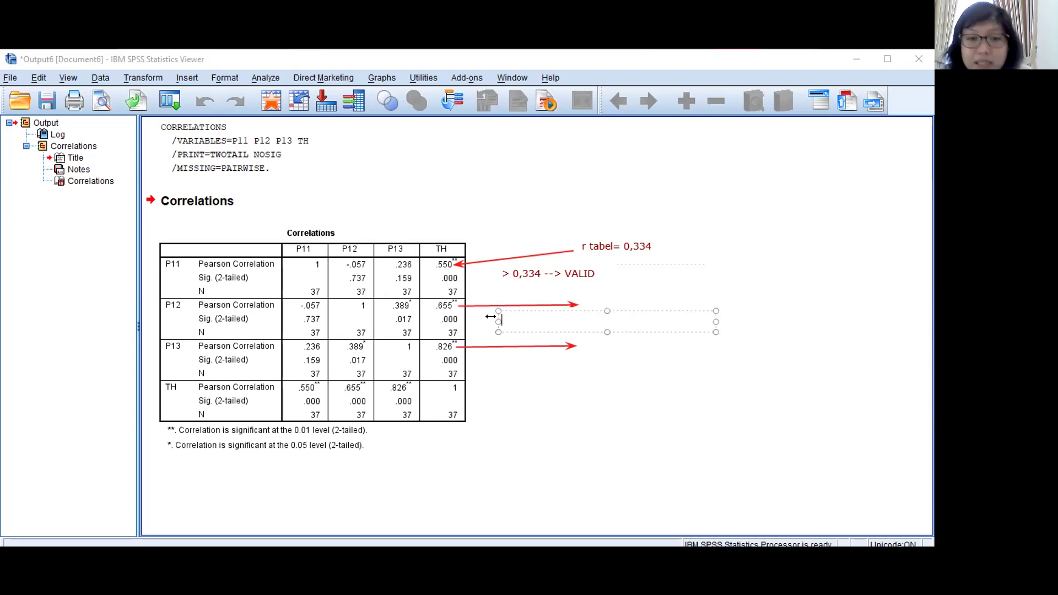
type("> 0,")
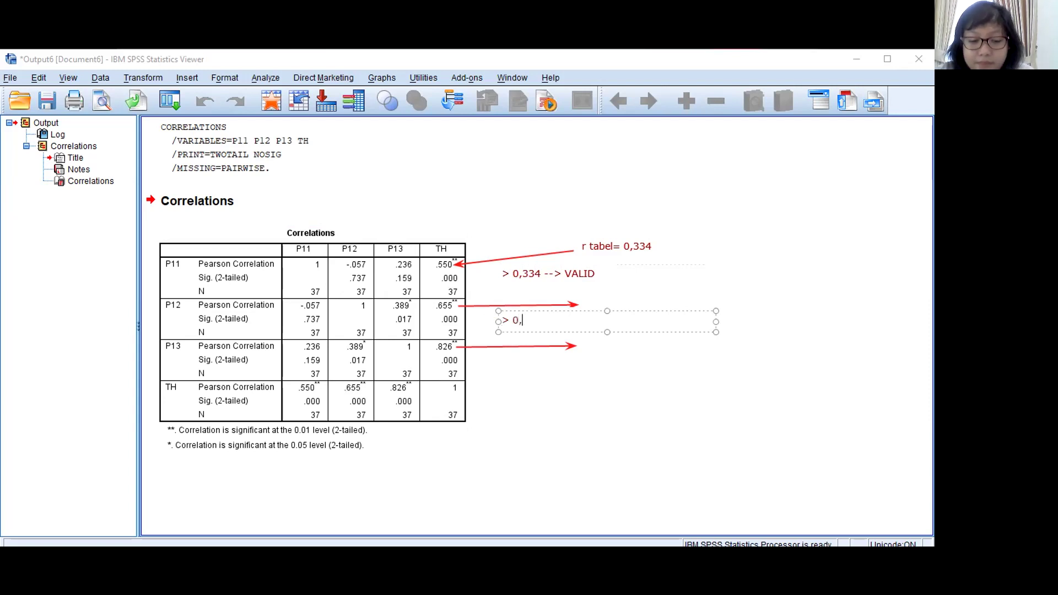
type("334 --> val")
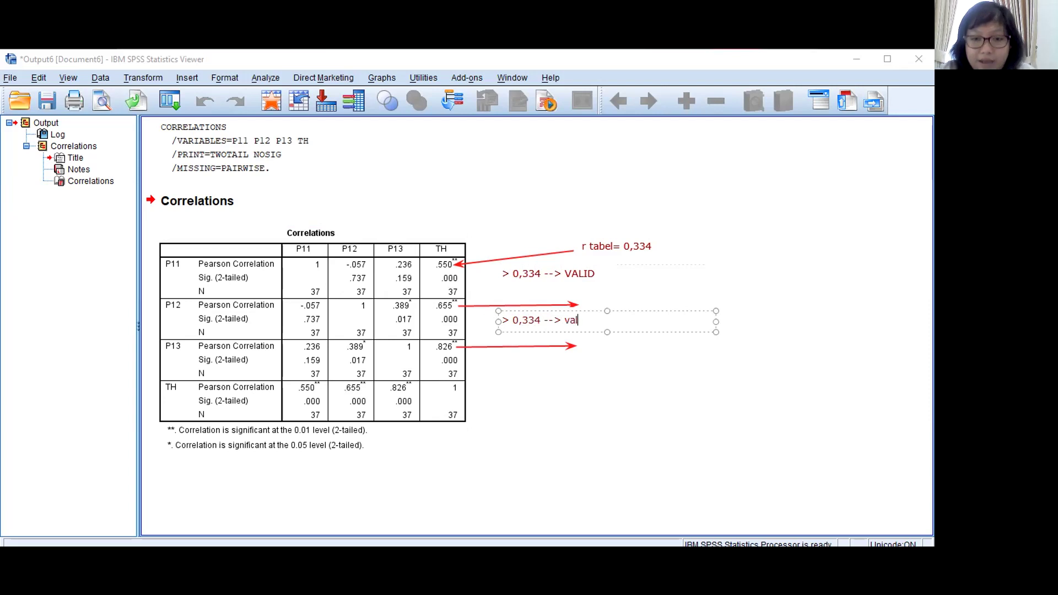
key("BackSpace")
key("BackSpace")
key("BackSpace")
type("VALID")
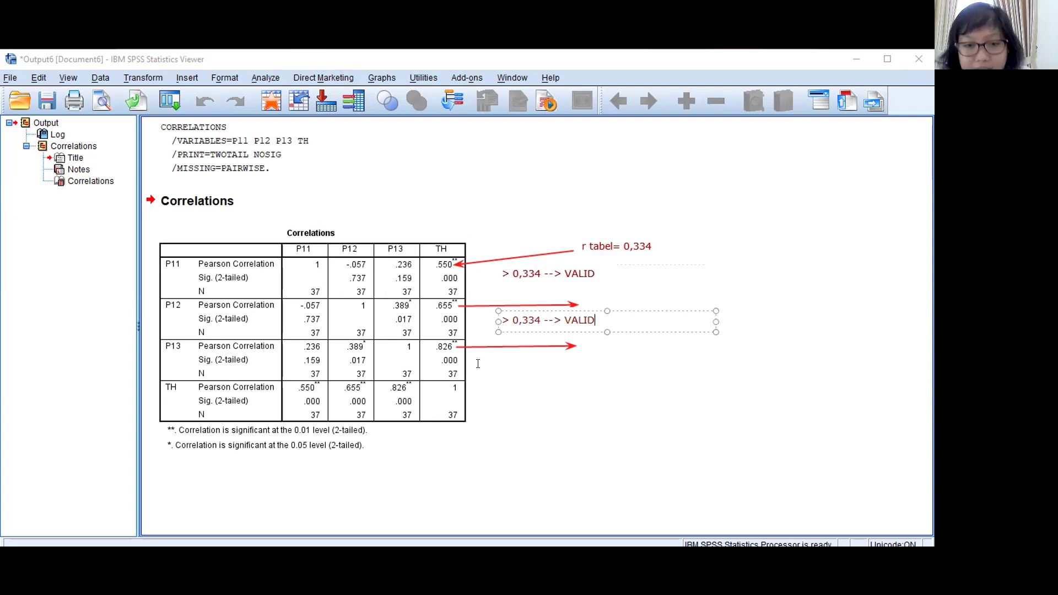
- Add the annotation "> 0,334 --> VALID" just below the arrow from P13's TH coefficient
left_click(478, 364)
left_click(470, 359)
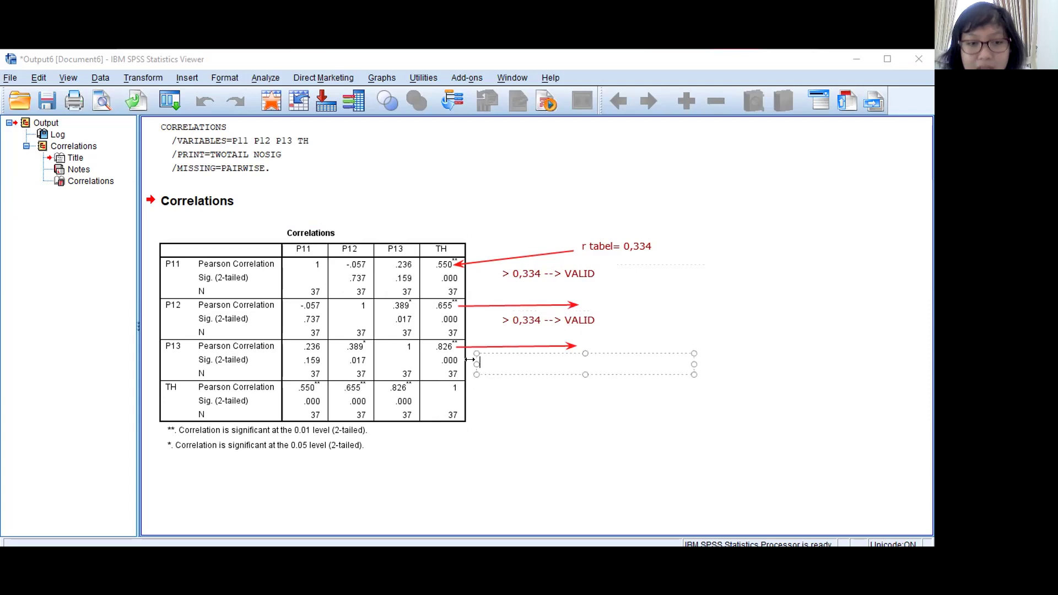
type(">")
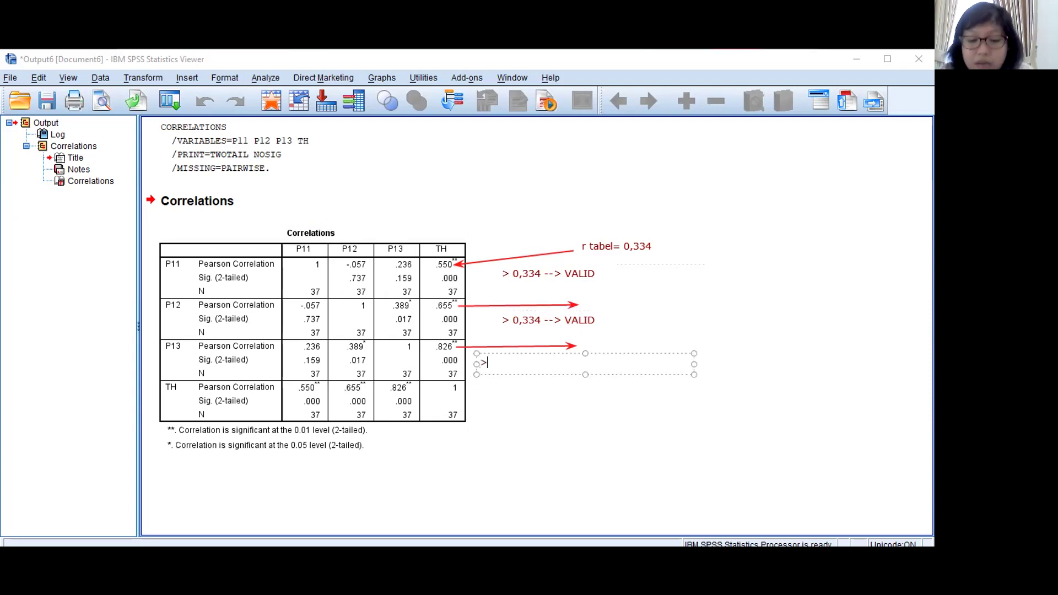
type(" 0,334 --> vali")
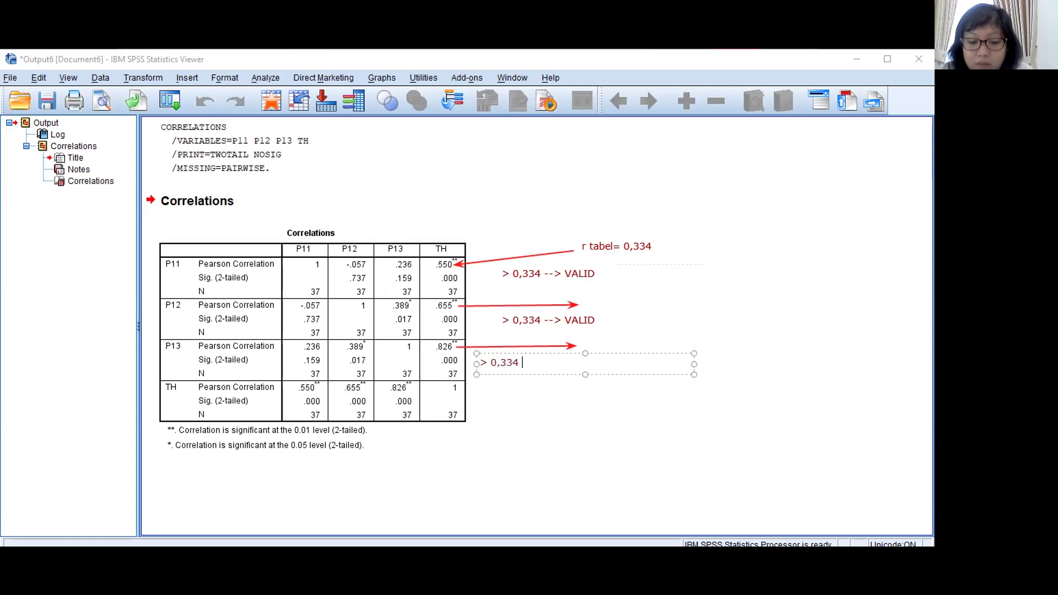
key("BackSpace")
key("BackSpace")
key("BackSpace")
key("BackSpace")
type("va")
key("BackSpace")
key("BackSpace")
type("VALID")
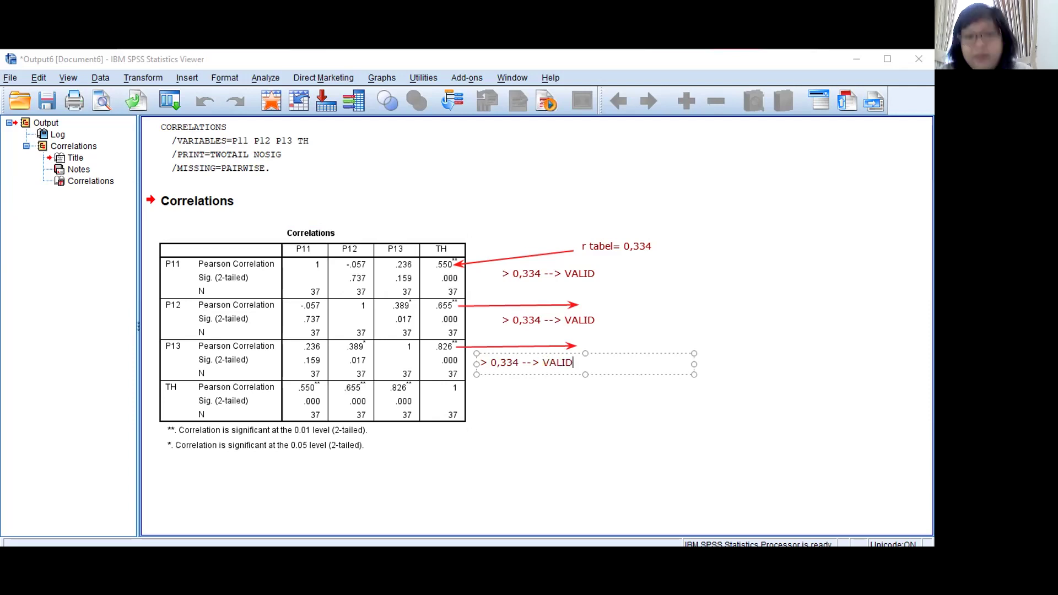
left_click(495, 398)
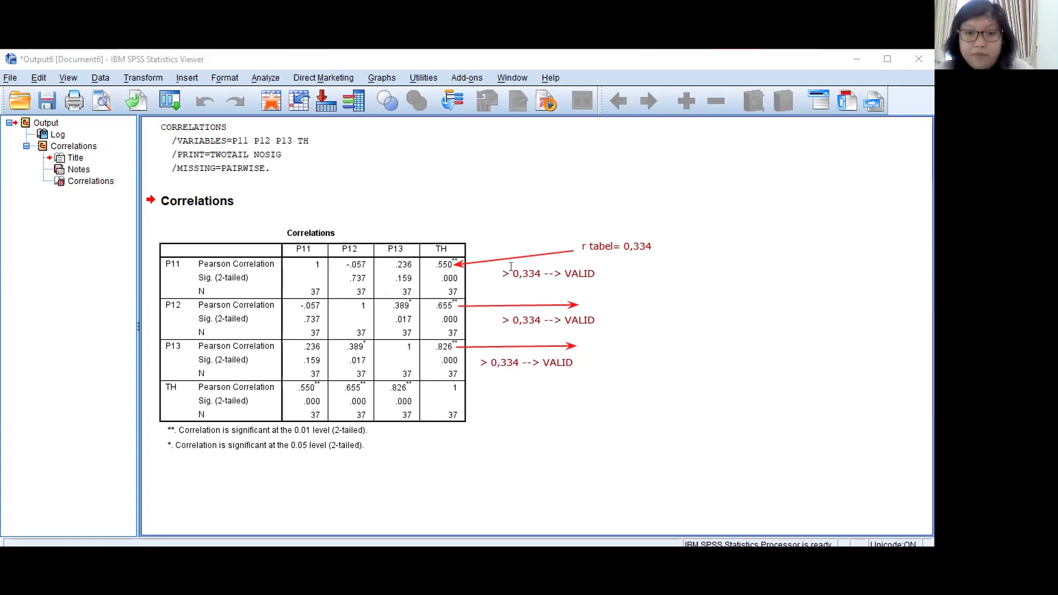
- Replace the r tabel note at the tail of P11's arrow with "r TABEL= 0,325"
left_click(535, 269)
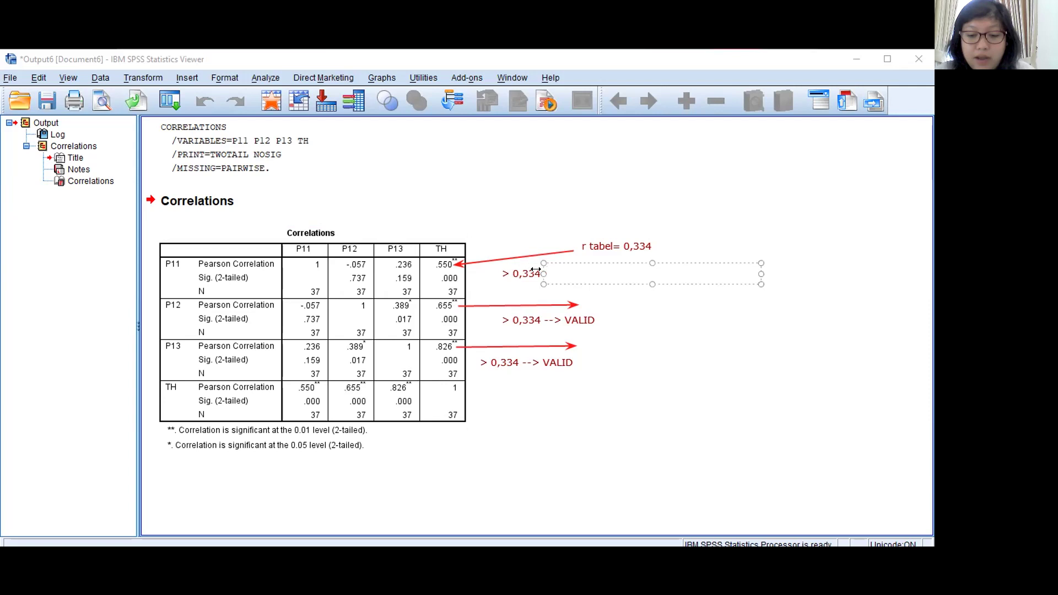
left_click(668, 214)
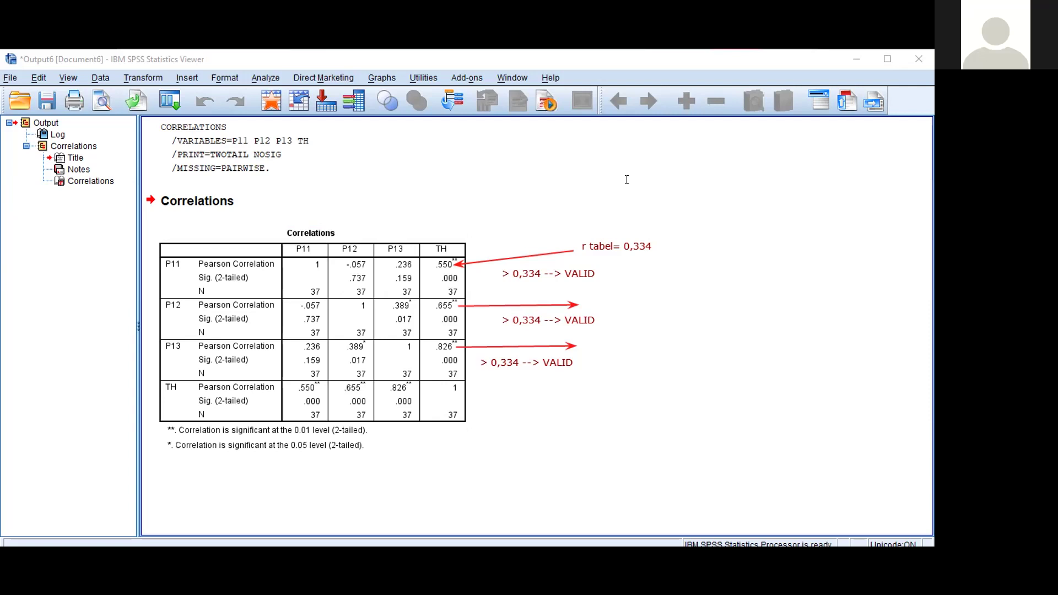
left_click(647, 233)
left_click(583, 243)
type("r TABEL= 0,325")
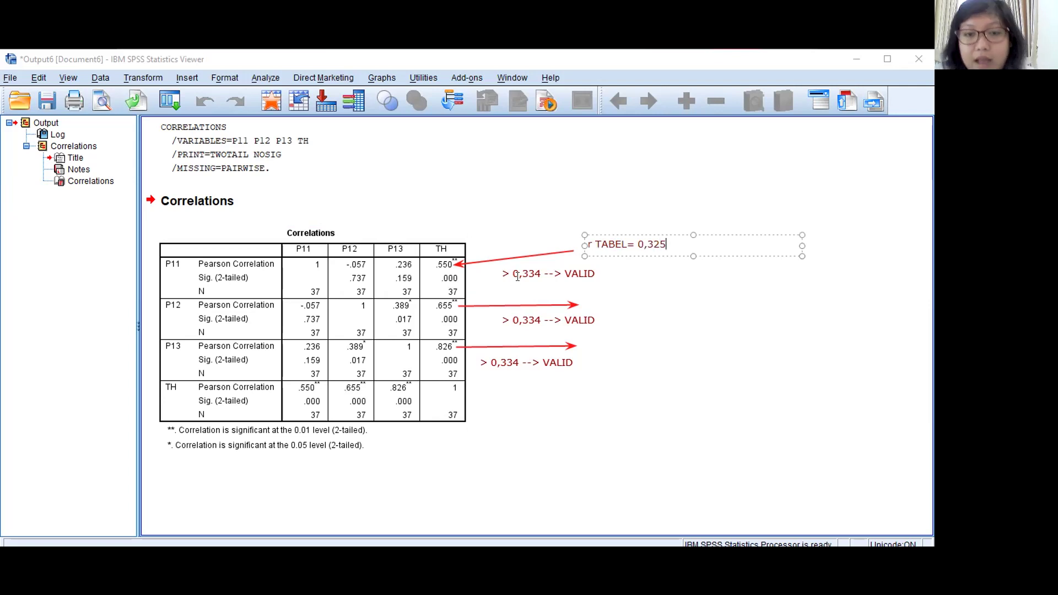
left_click(517, 276)
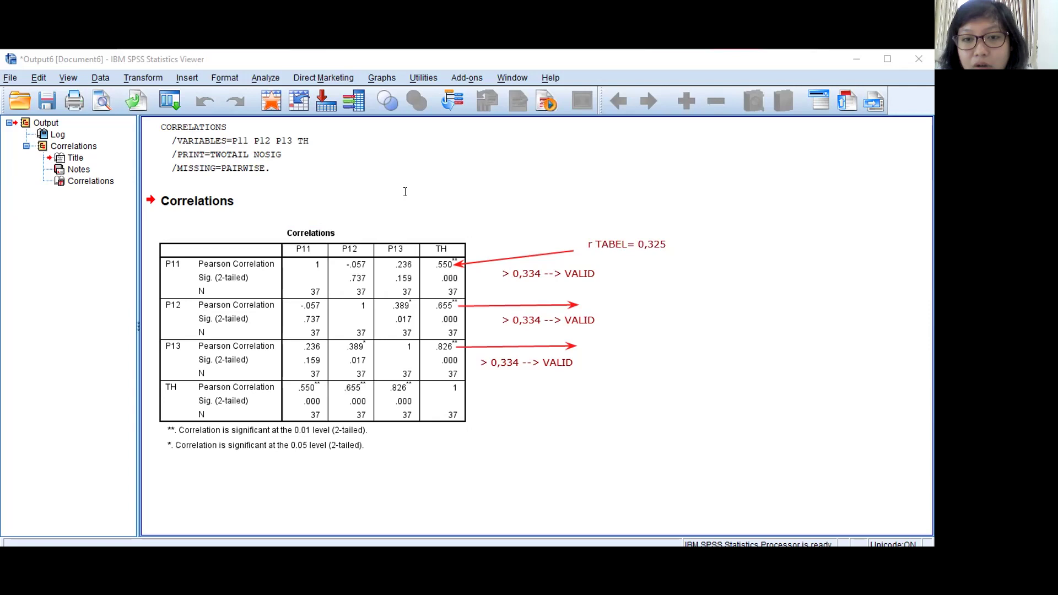
- Erase the three "> 0,334 --> VALID" annotations beside the P11, P12 and P13 rows
left_click(506, 272)
left_click(524, 321)
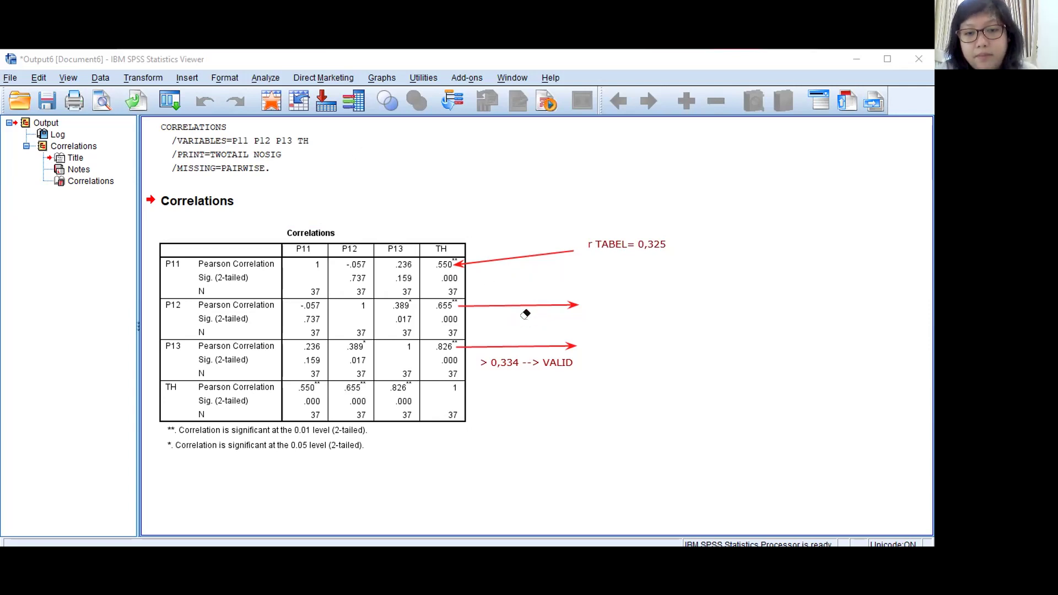
left_click(522, 363)
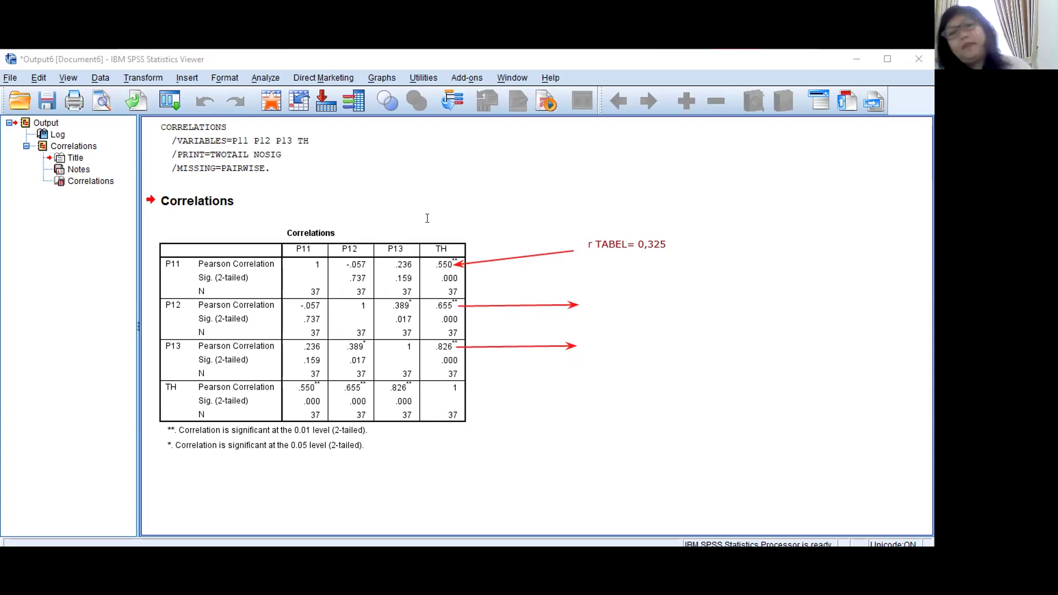
- Start a text note in the blank area beyond the P12 and P13 arrows with the heading "RULES OF THUMB:"
left_click(617, 322)
type("RULES OF THUMB")
key("BackSpace")
type("B:")
key("Return")
- Add the rule "kALAU TABEL PEARSON DIKETAHUI N --> JUMLAH RESPONDEN" under the note's heading
type("kALAU TABE")
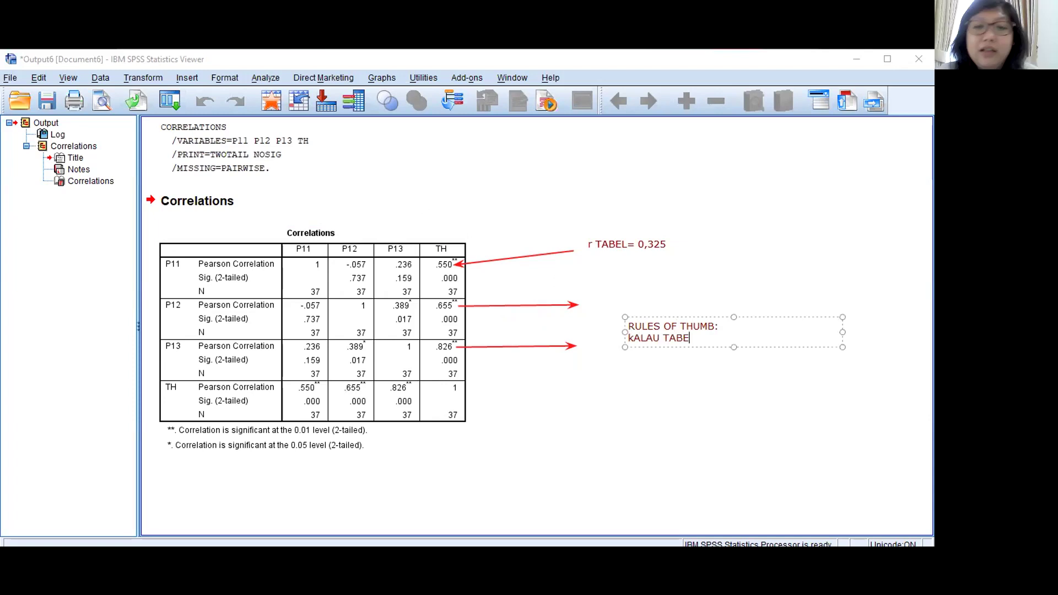
key("BackSpace")
type("L P")
key("BackSpace")
key("BackSpace")
key("BackSpace")
type("EL PEARSON DIKETH")
key("BackSpace")
type("AHUI")
type("N -->")
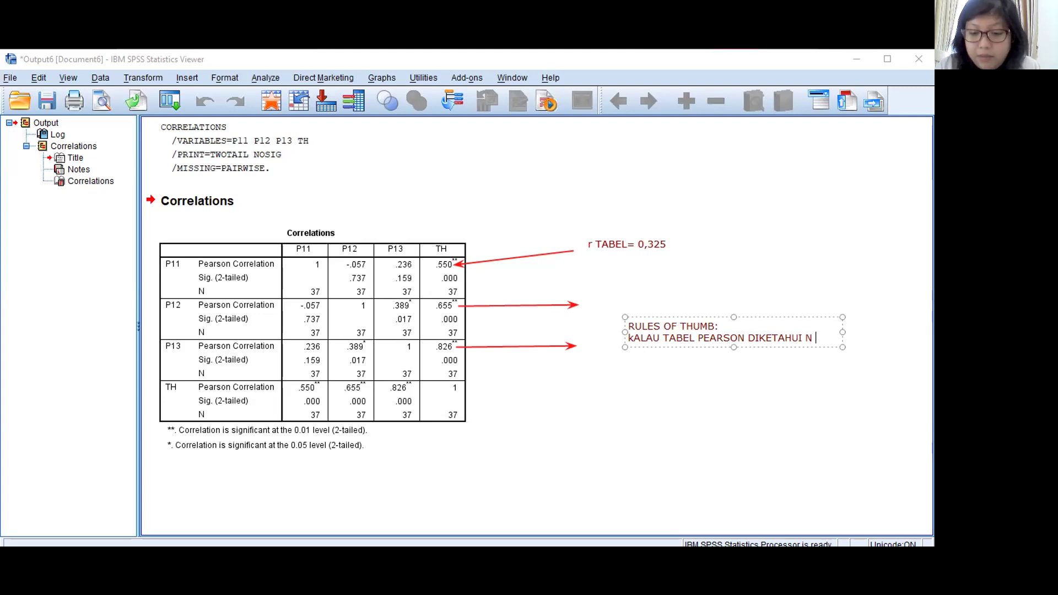
key("Return")
type("JUMLAH RESPONDEN")
- Leave a blank line in the note and add "KALAU TABLE PEARSON DIKETAHUI DF:"
key("Return")
key("Return")
type("KALAU TEB")
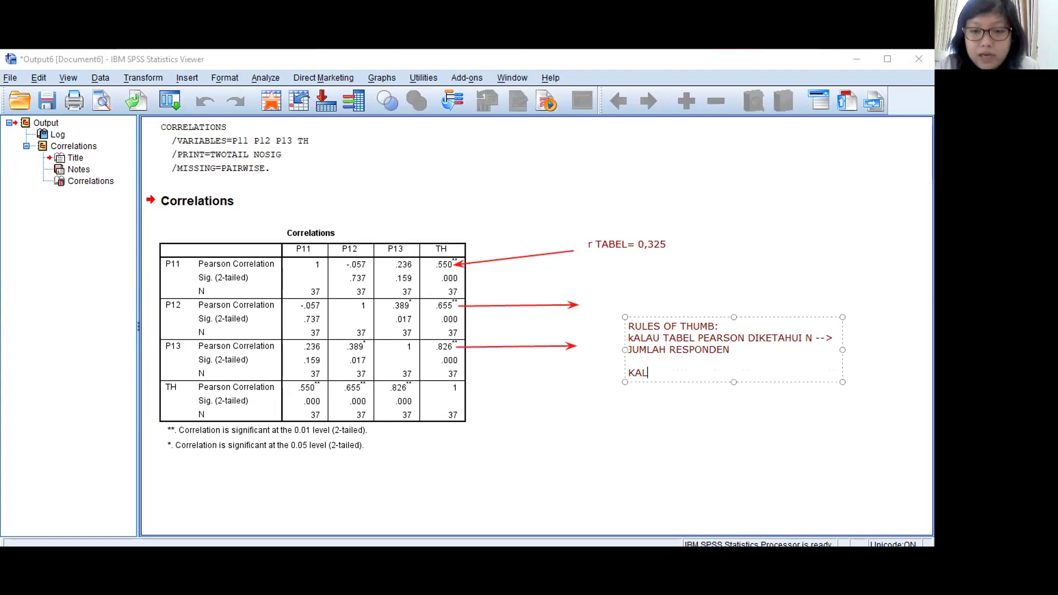
key("BackSpace")
key("BackSpace")
type("ABLE ")
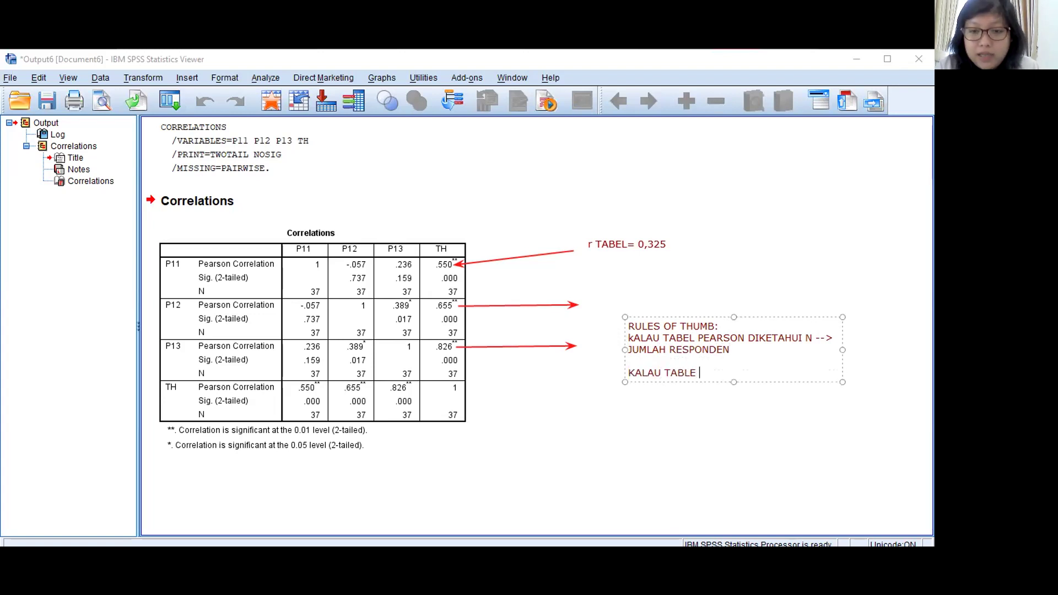
type("PEARSON D")
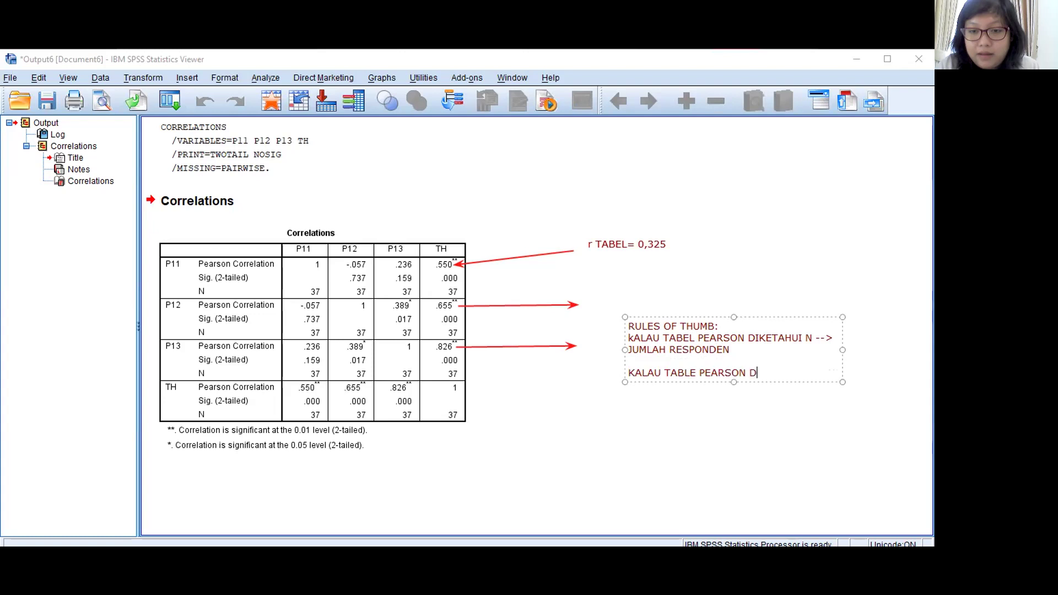
type("IKETAHUI DF:")
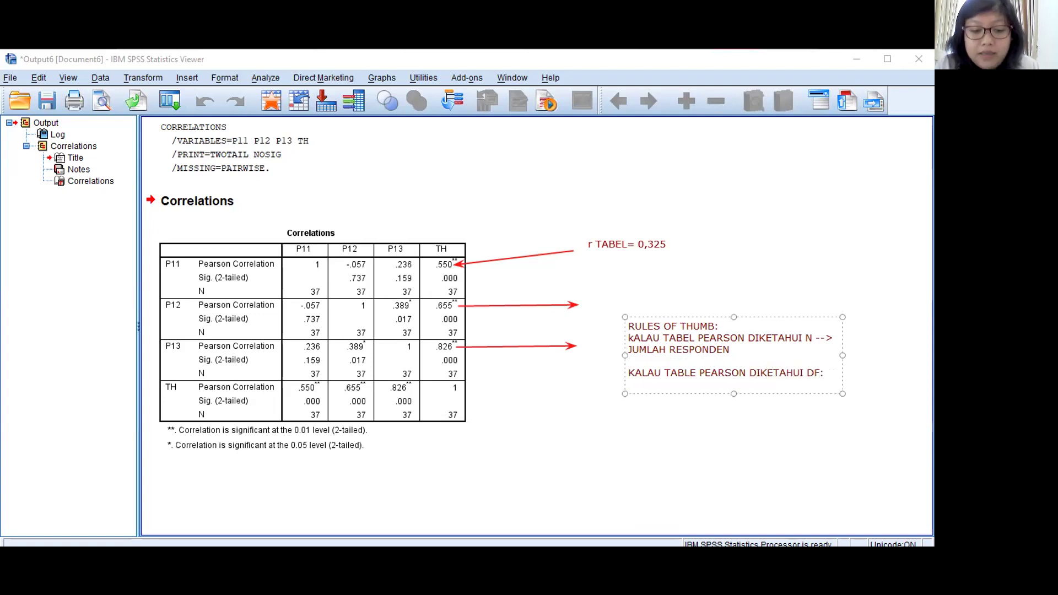
- Add two lines to the rules note: "DF (n-2) --> TWO TAILED" and "DF (N-1) --> ONE TAILED"
key("Return")
type("DF")
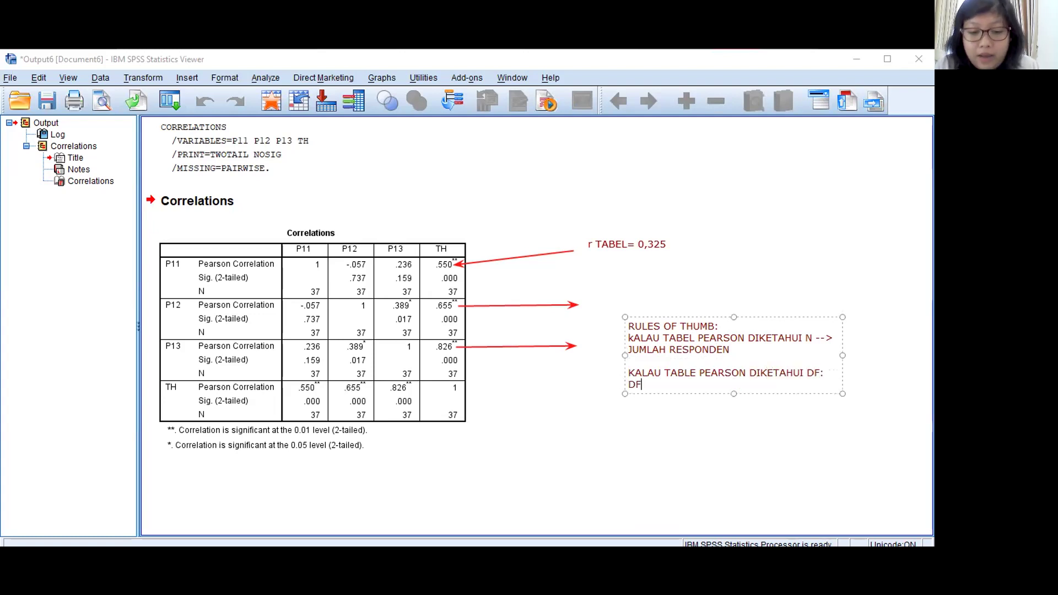
type(" (n-2)")
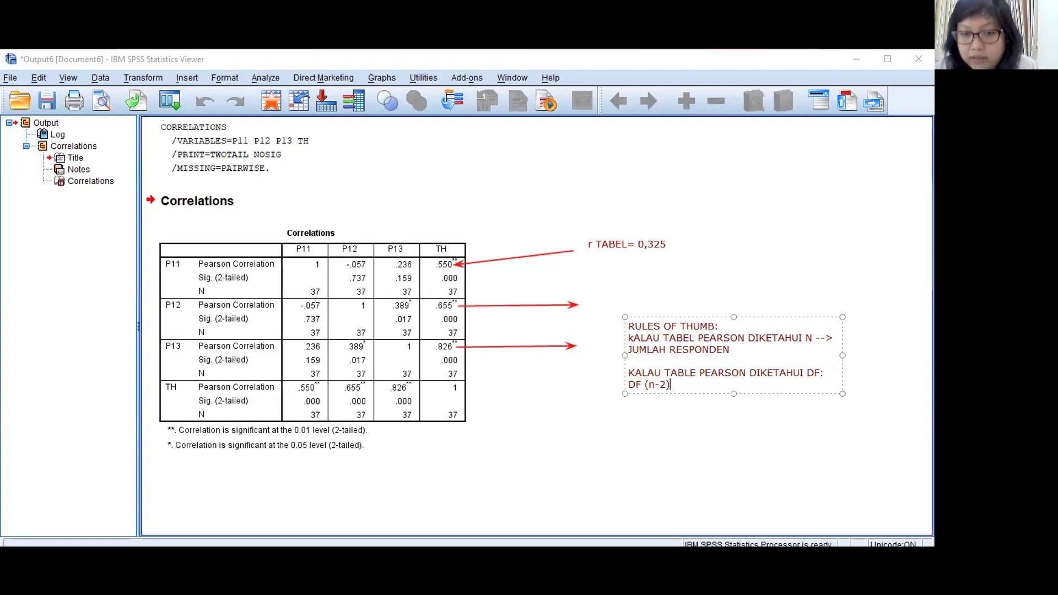
type(" --> TWO TAILED")
key("Return")
type("DF ")
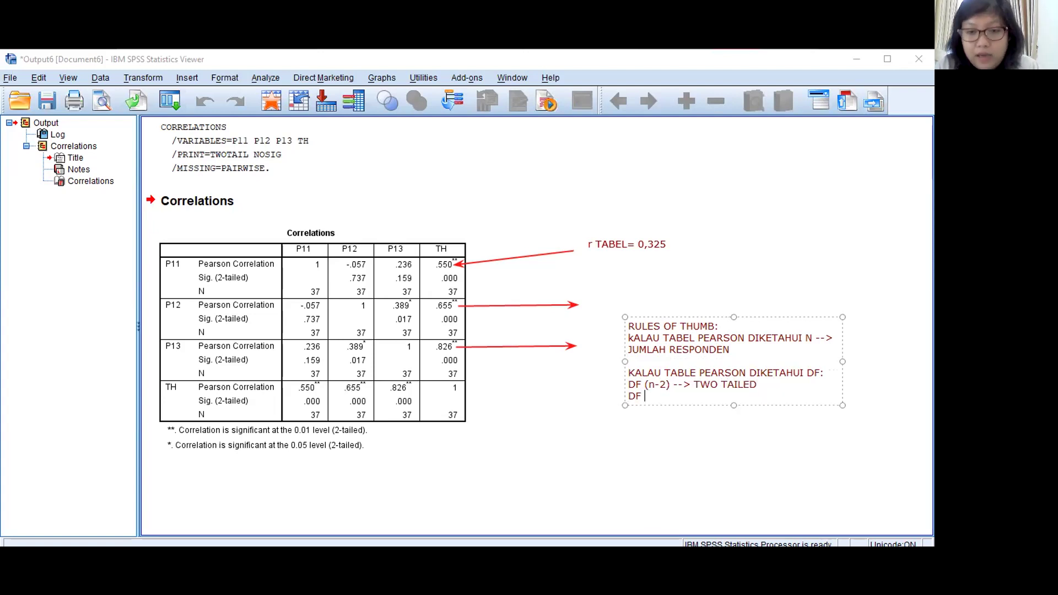
type("(N-1) --> ONE")
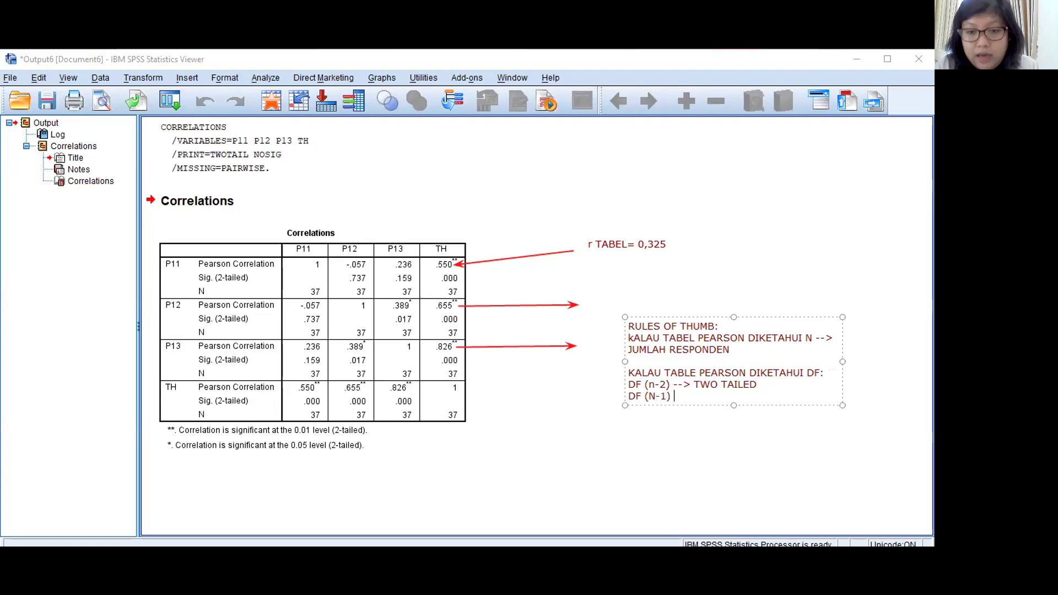
type(" TAILED")
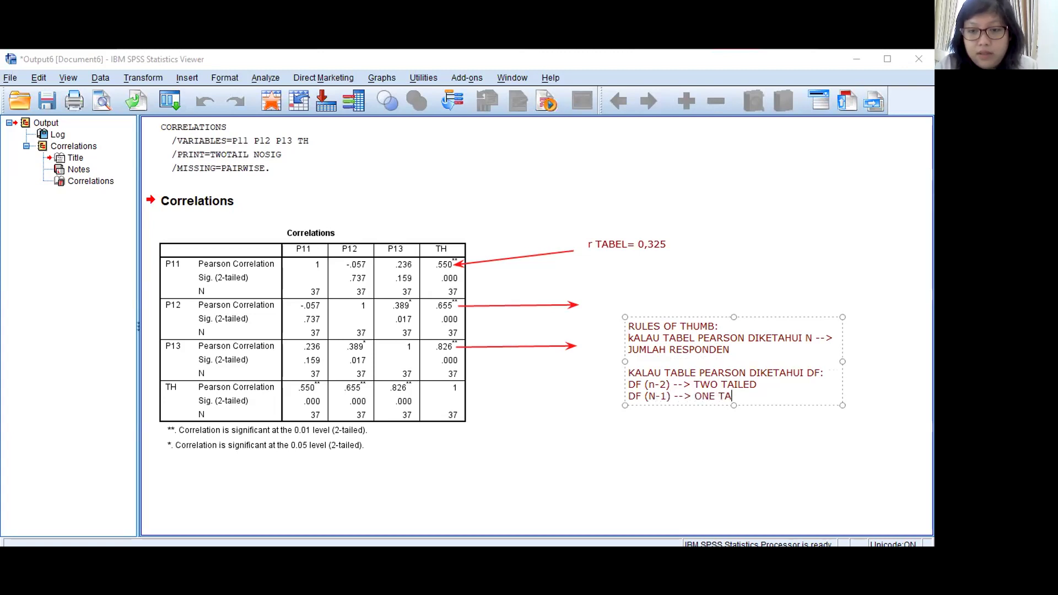
left_click(614, 400)
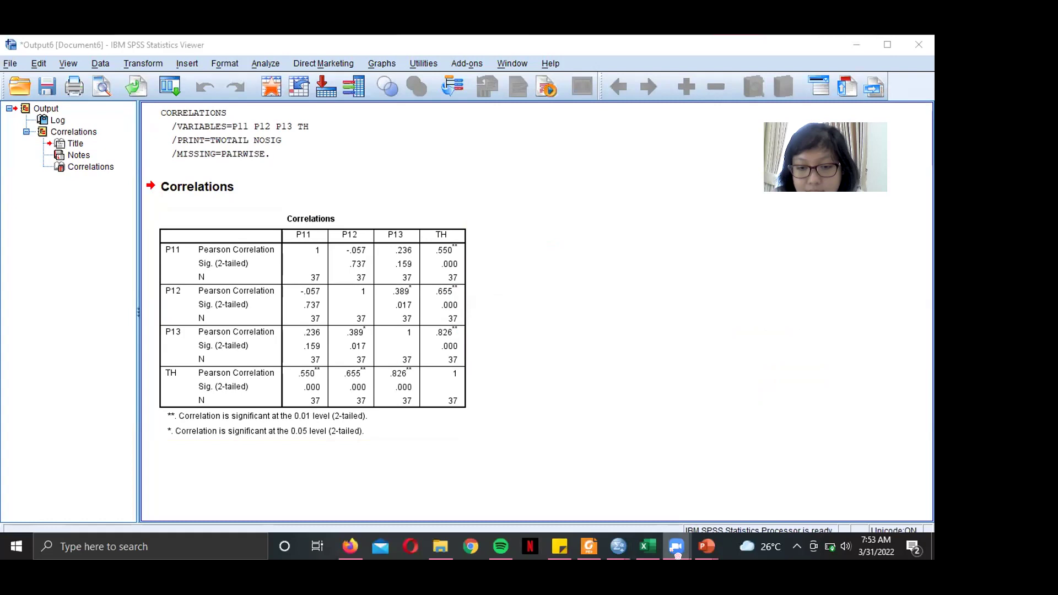
- Switch to the Untitled3 data set and open a bivariate correlation analysis
mouse_move(618, 545)
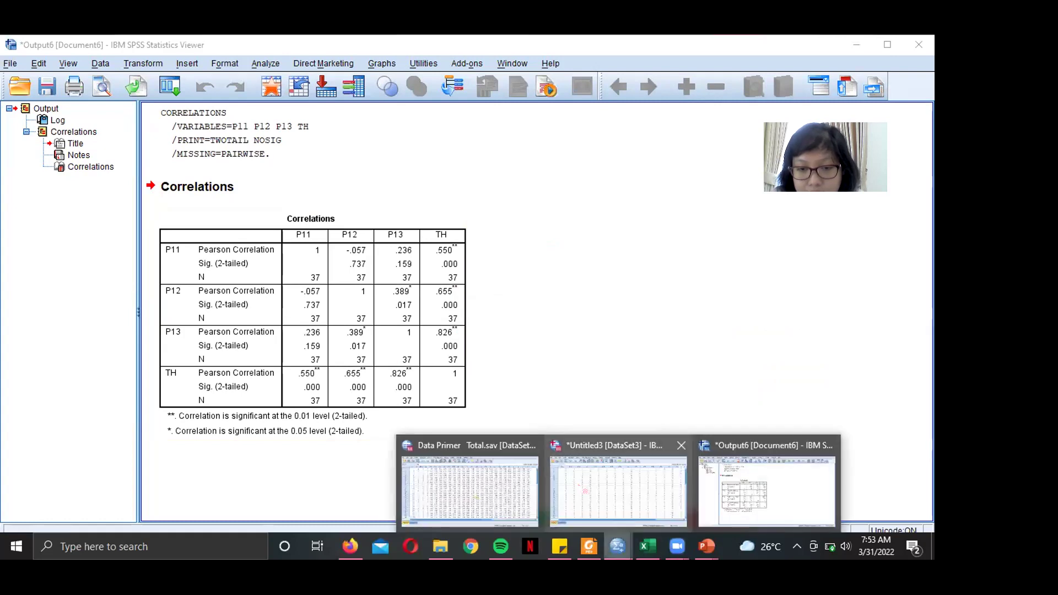
left_click(618, 487)
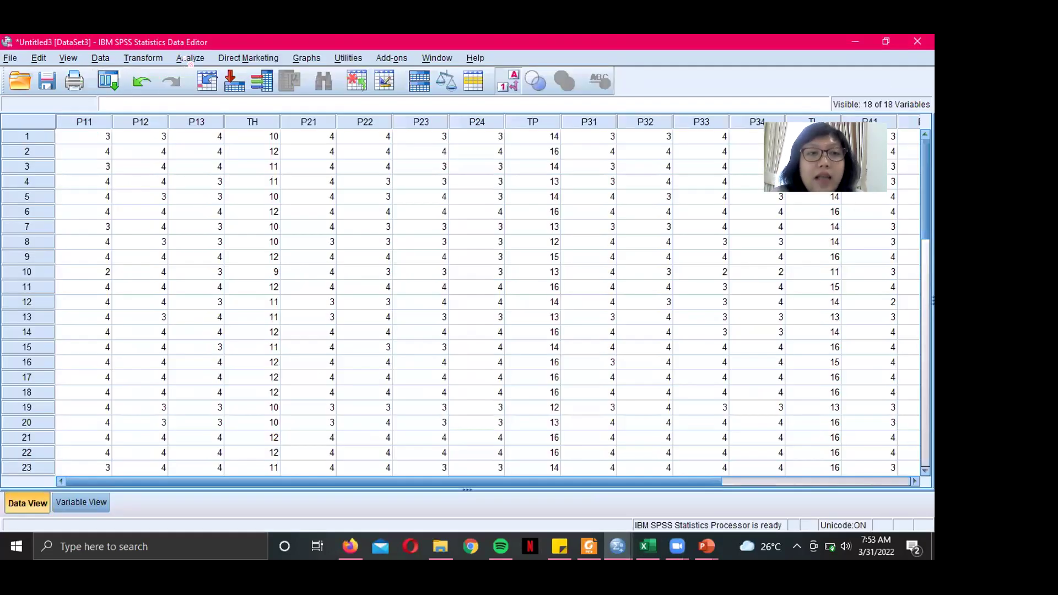
left_click(190, 59)
mouse_move(225, 141)
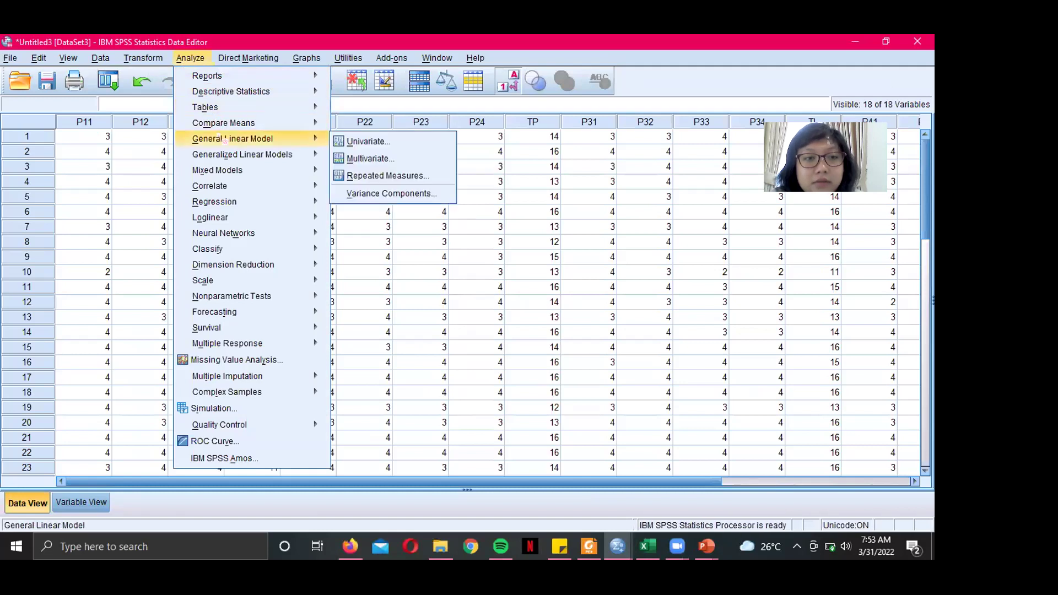
left_click(351, 187)
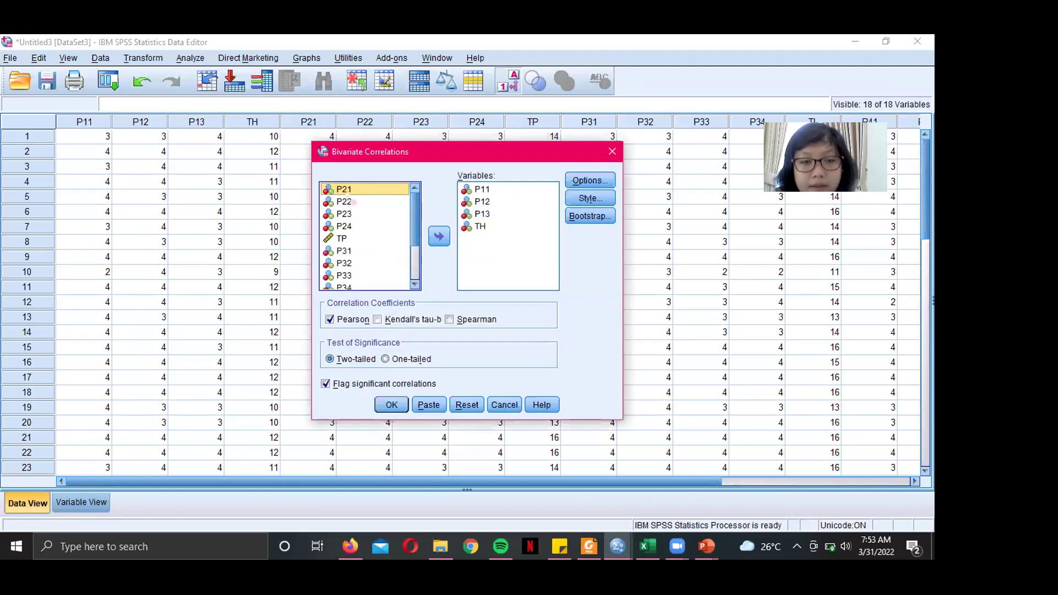
- Add all remaining variables, starting from P21, to the two-tailed Pearson correlation and run it
key("shift+Down")
key("shift+Down")
key("shift+Down")
key("shift+Down")
key("shift+Down")
key("shift+Down")
key("shift+Down")
key("shift+Down")
key("shift+Down")
key("shift+Down")
key("shift+Down")
key("shift+Down")
key("shift+Down")
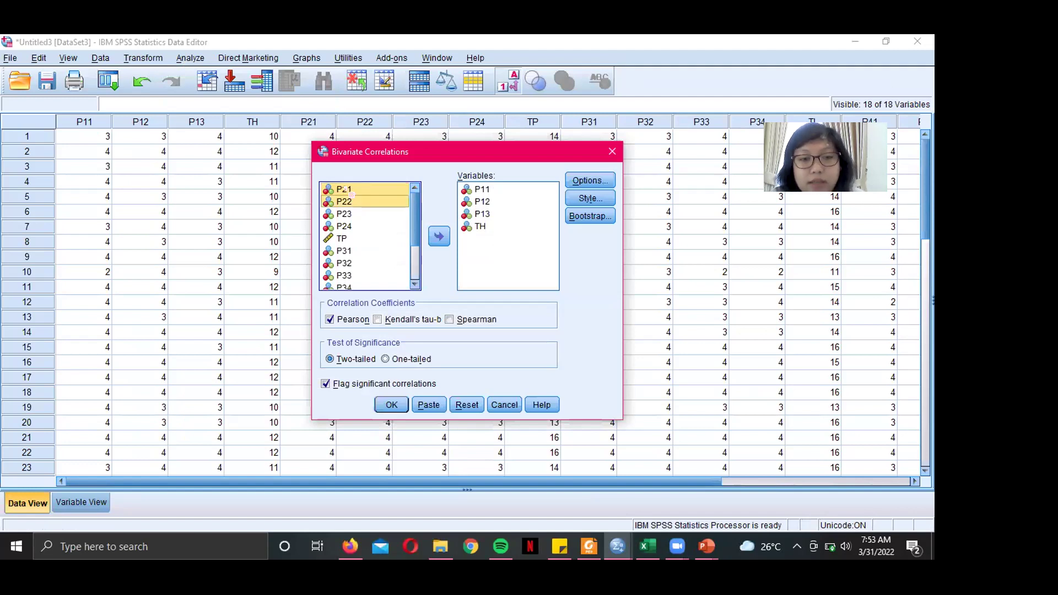
left_click(439, 237)
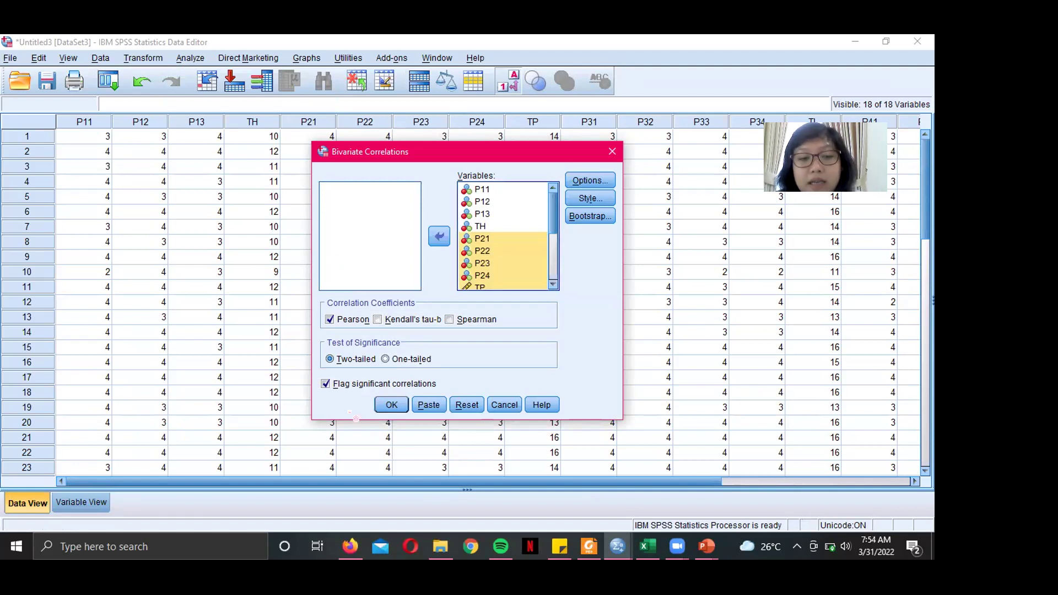
left_click(391, 405)
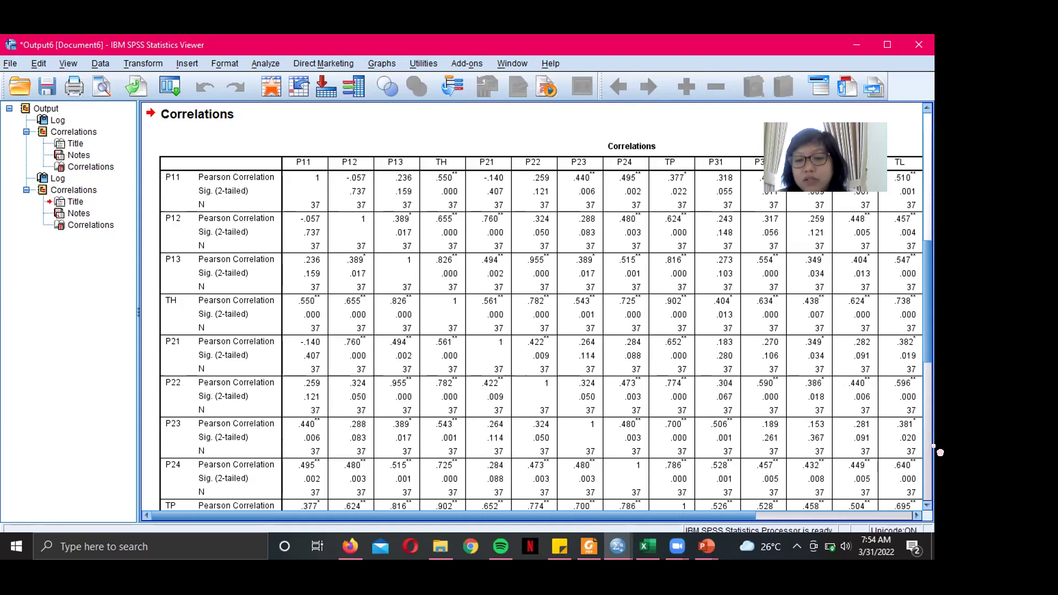
- Mark the TH, TP, TL and TB total-score columns of the new correlation table with freehand red lines
left_click(778, 516)
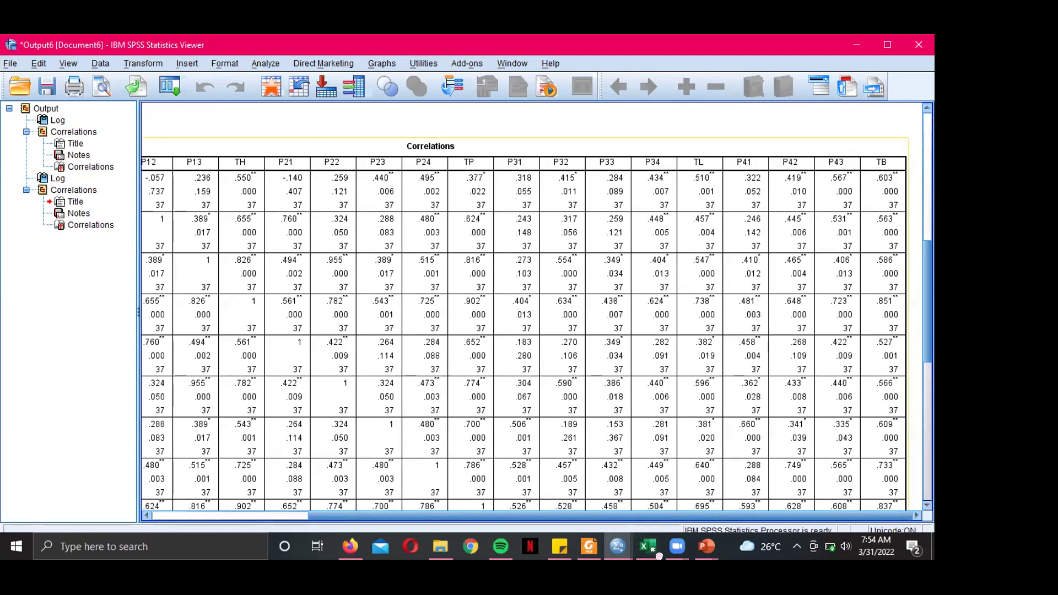
mouse_move(218, 140)
left_mouse_down()
mouse_move(213, 515)
mouse_move(266, 512)
mouse_move(259, 135)
left_mouse_up()
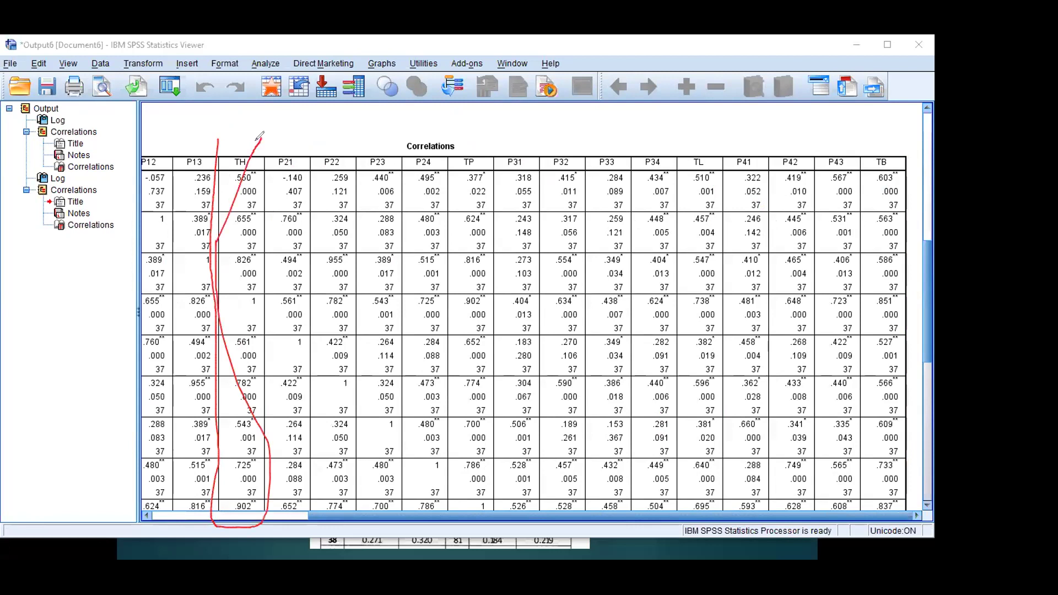
left_click_drag(452, 159, 464, 478)
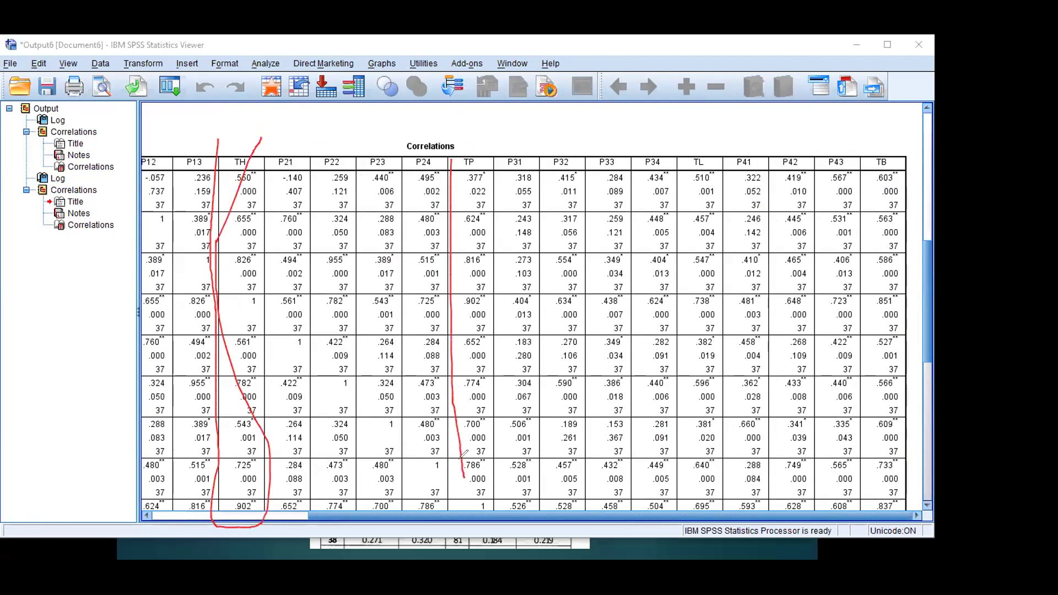
left_click_drag(692, 156, 704, 332)
left_click_drag(703, 381, 703, 438)
left_click_drag(876, 165, 877, 374)
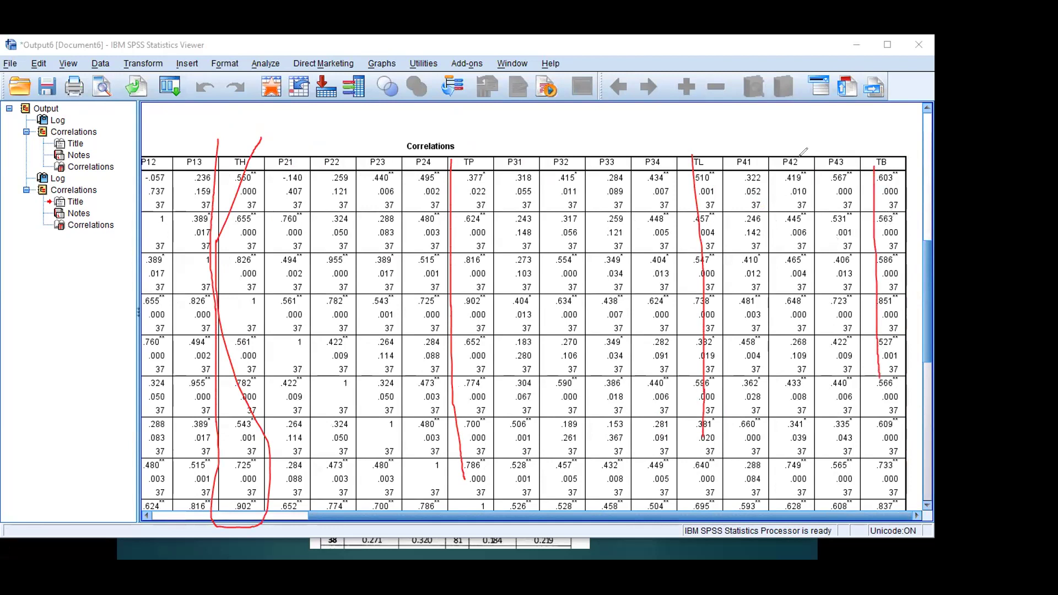
- Clear all drawings from the correlation table
left_click(673, 110)
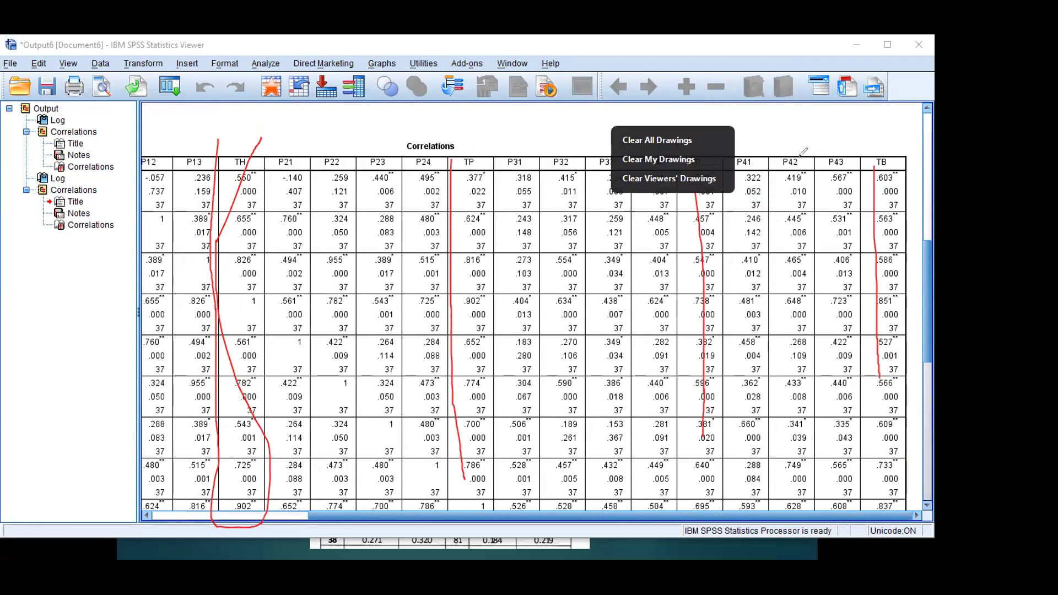
left_click(672, 139)
left_click(635, 292)
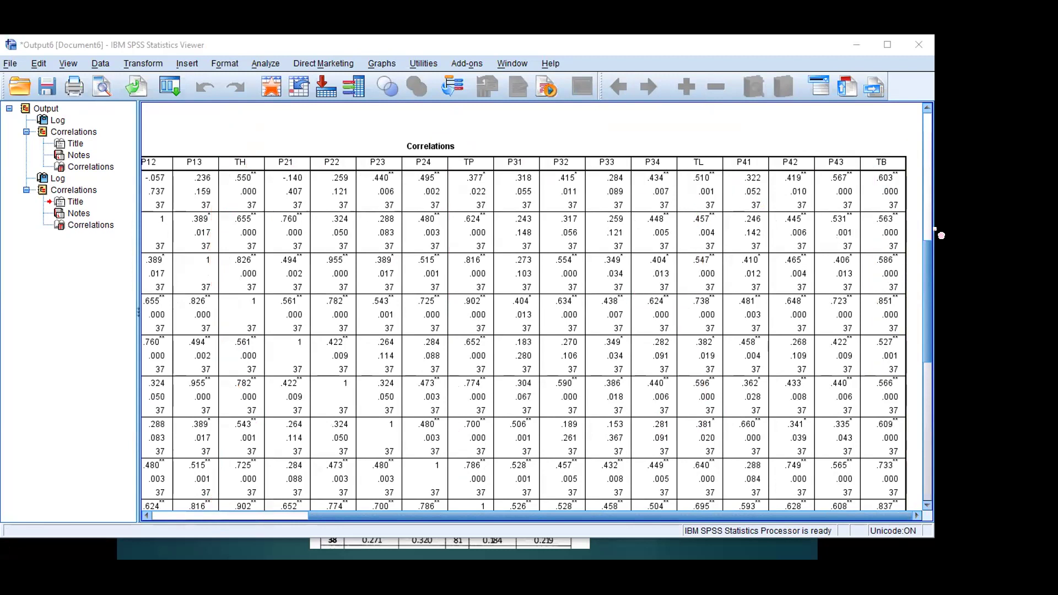
left_click_drag(933, 246, 926, 292)
scroll(917, 250, "up", 3)
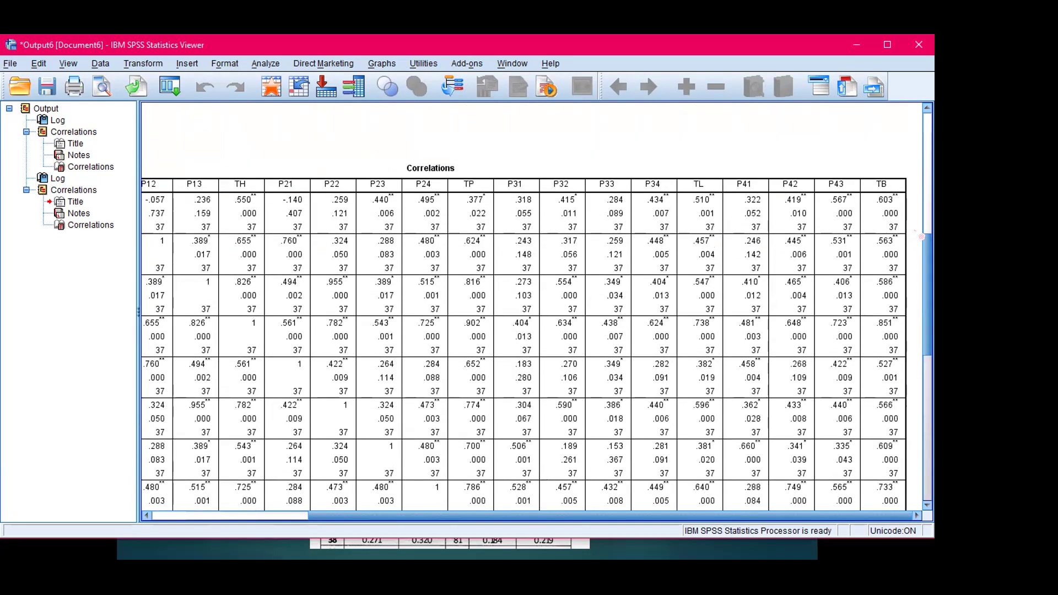
mouse_move(932, 246)
left_mouse_down()
mouse_move(925, 402)
mouse_move(920, 255)
left_mouse_up()
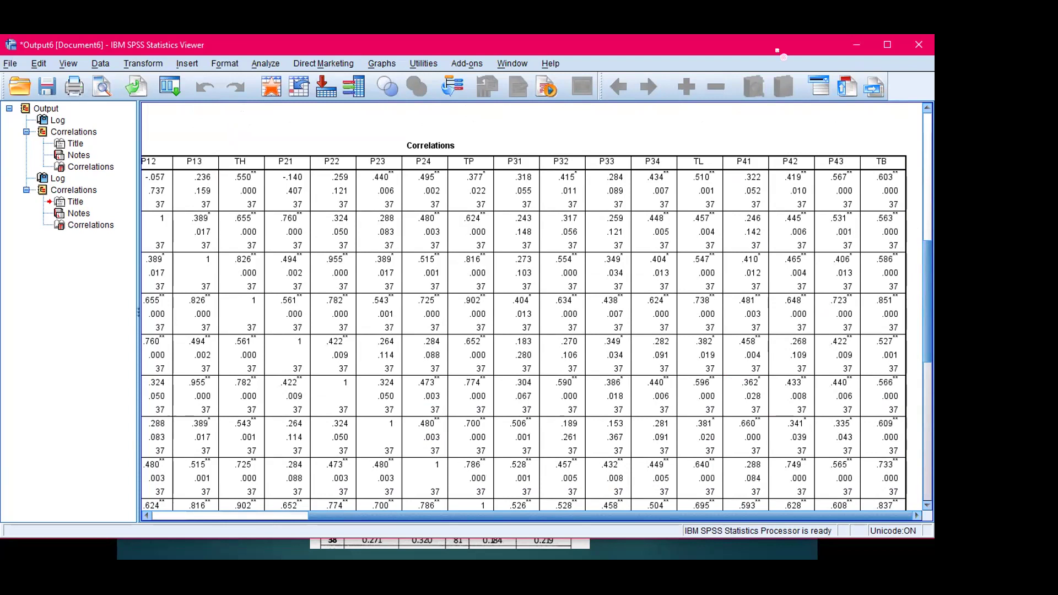
- Open a reliability analysis on the Untitled3 data set and add P11, P12 and P13 as items
key("super")
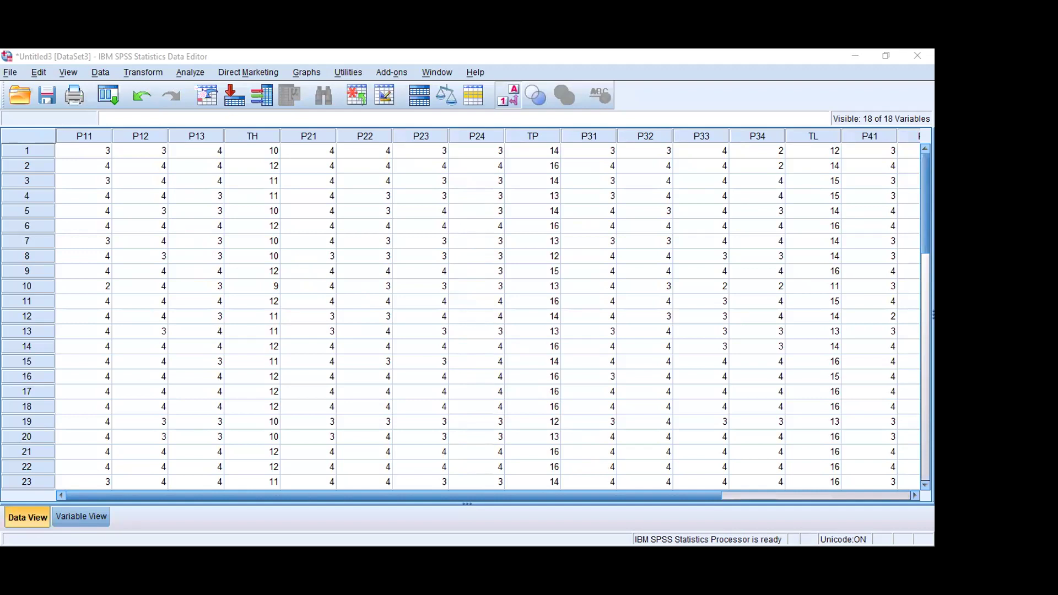
left_click(193, 73)
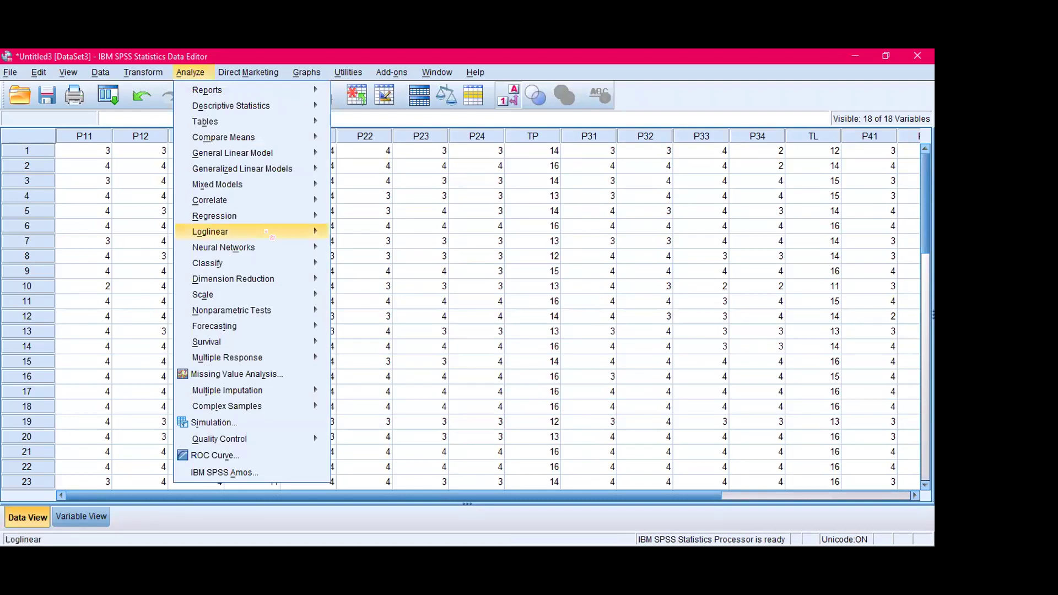
mouse_move(271, 295)
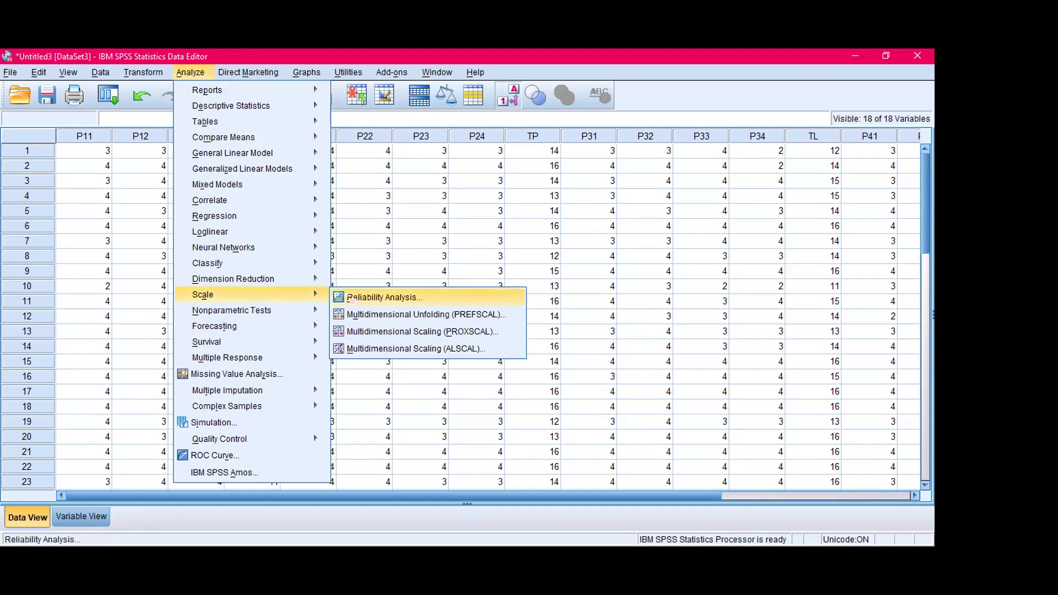
left_click(433, 301)
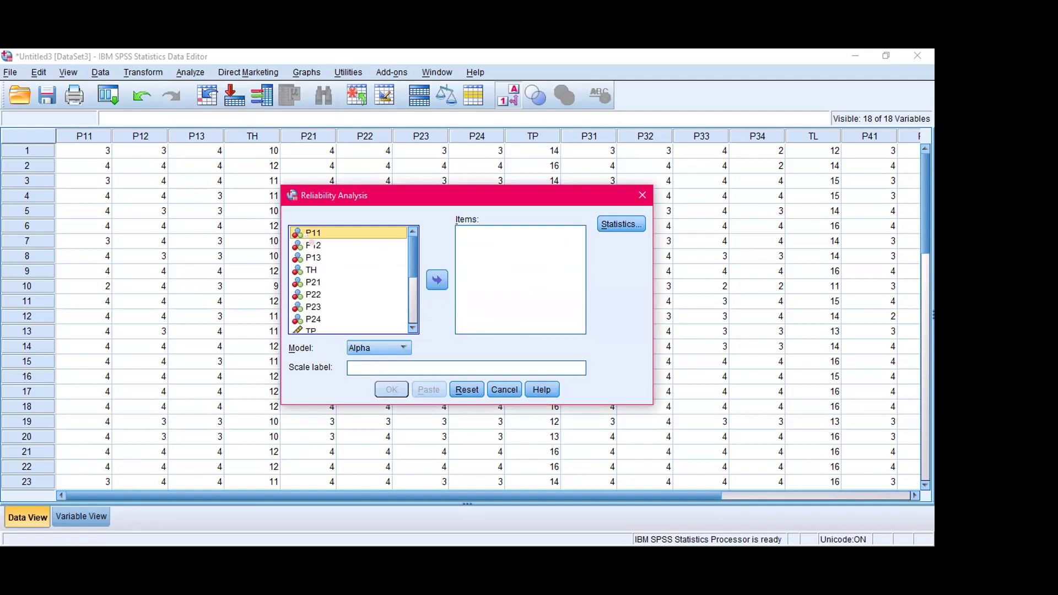
left_click_drag(311, 233, 312, 258)
left_click(437, 280)
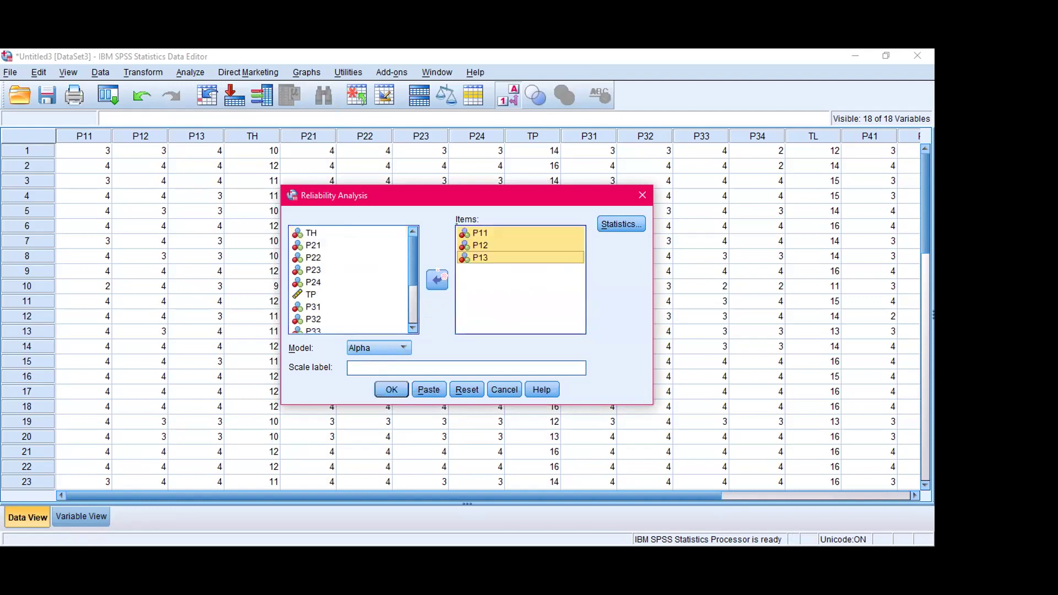
left_click(327, 245)
left_click_drag(327, 249, 327, 282)
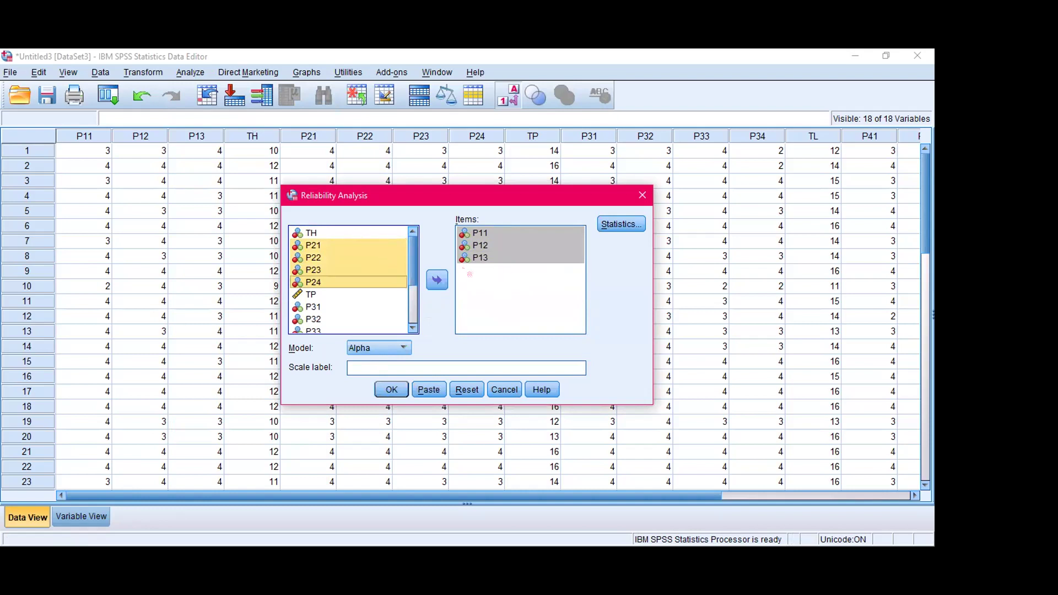
left_click_drag(415, 264, 410, 206)
left_click(526, 279)
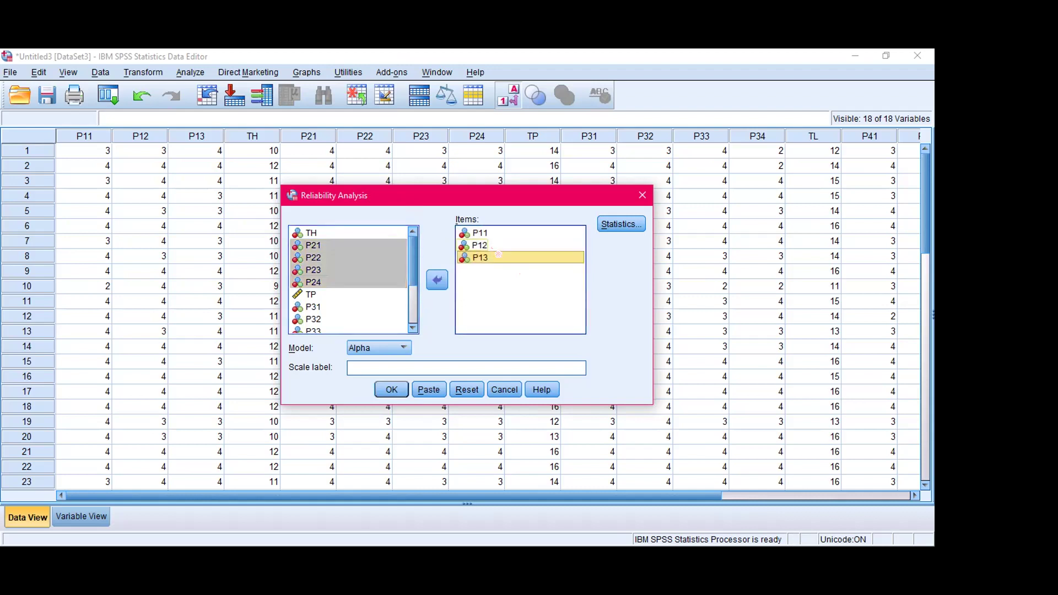
- Enable inter-item correlations, inter-item covariances and scale-if-item-deleted descriptives for the reliability analysis, and run it with the Alpha model
left_click(624, 223)
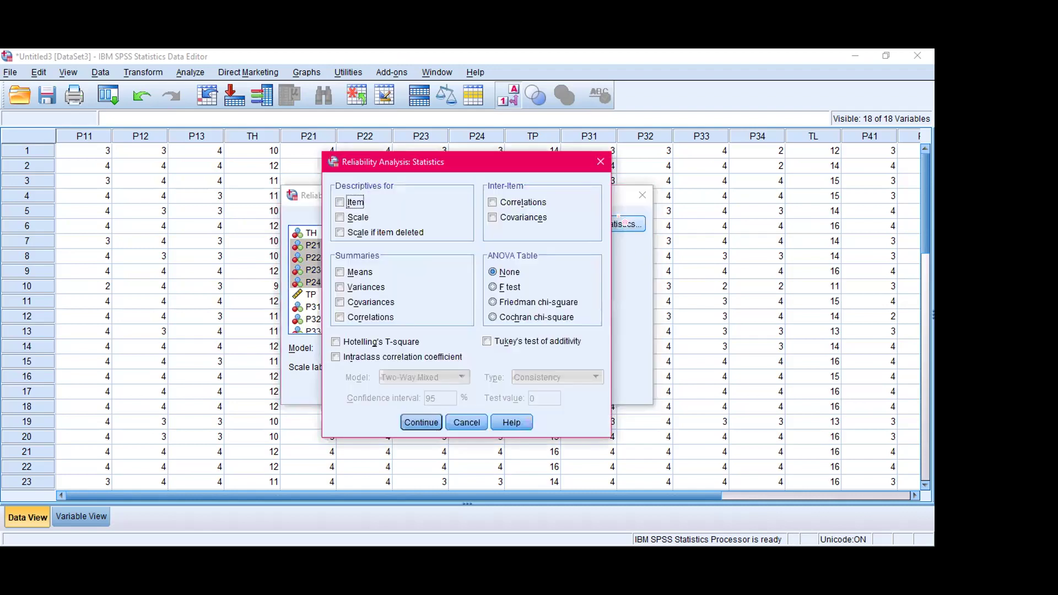
left_click(492, 202)
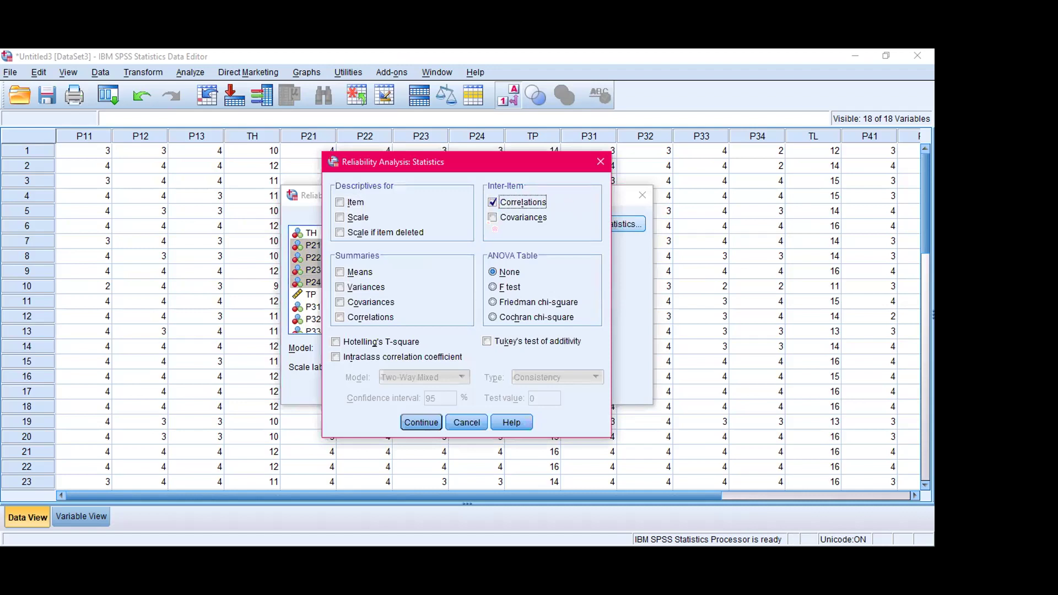
left_click(493, 218)
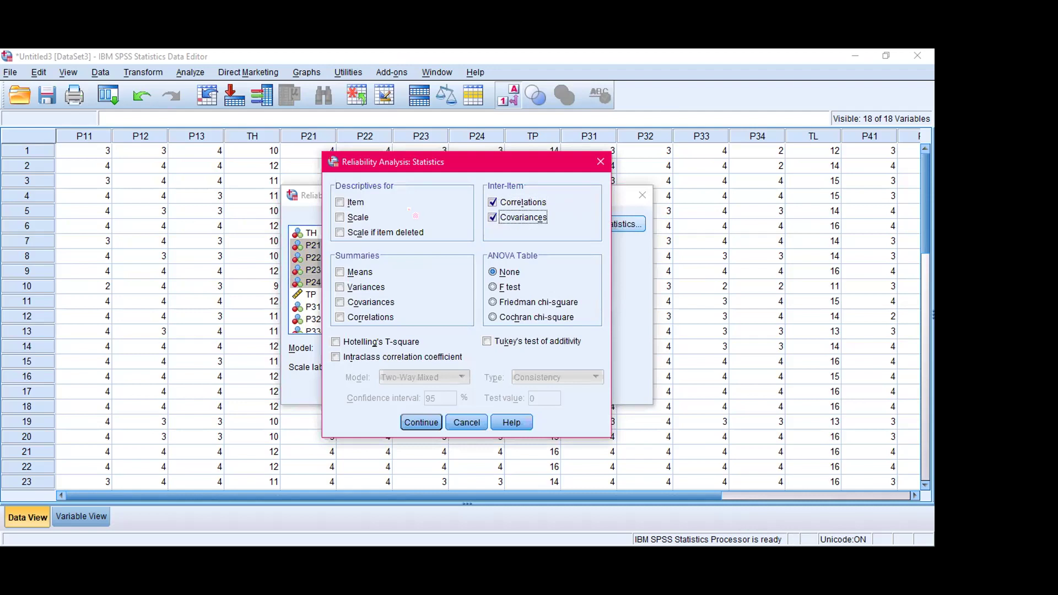
left_click(340, 232)
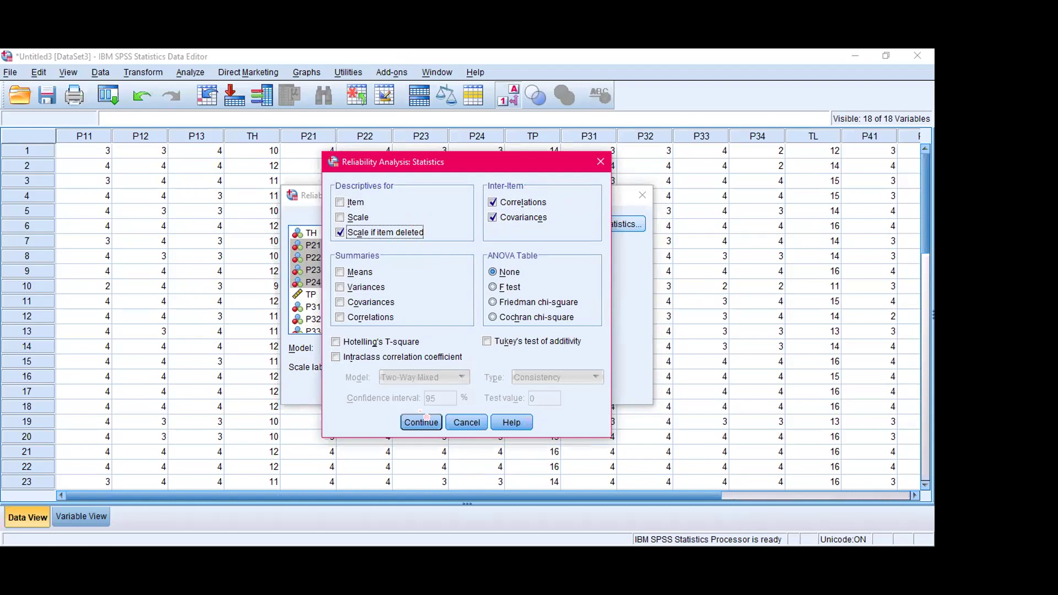
left_click(422, 423)
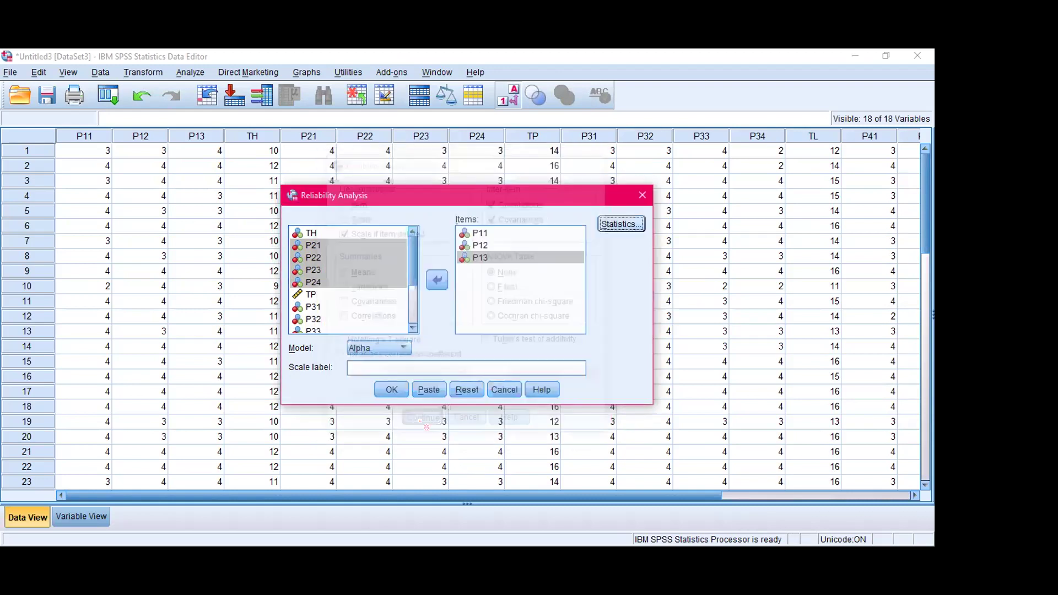
left_click(392, 389)
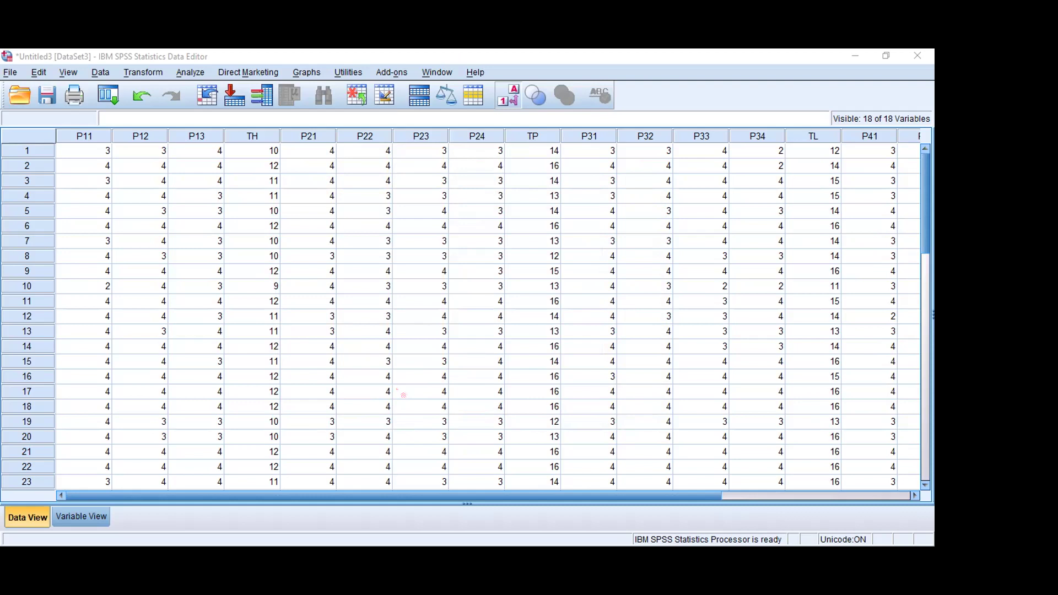
- Outline a block of cells in the data grid with a freehand red loop and draw a red arrow from it labelled "> 0,7"
mouse_move(153, 346)
left_mouse_down()
mouse_move(282, 348)
mouse_move(385, 263)
mouse_move(204, 236)
mouse_move(155, 290)
mouse_move(157, 334)
left_mouse_up()
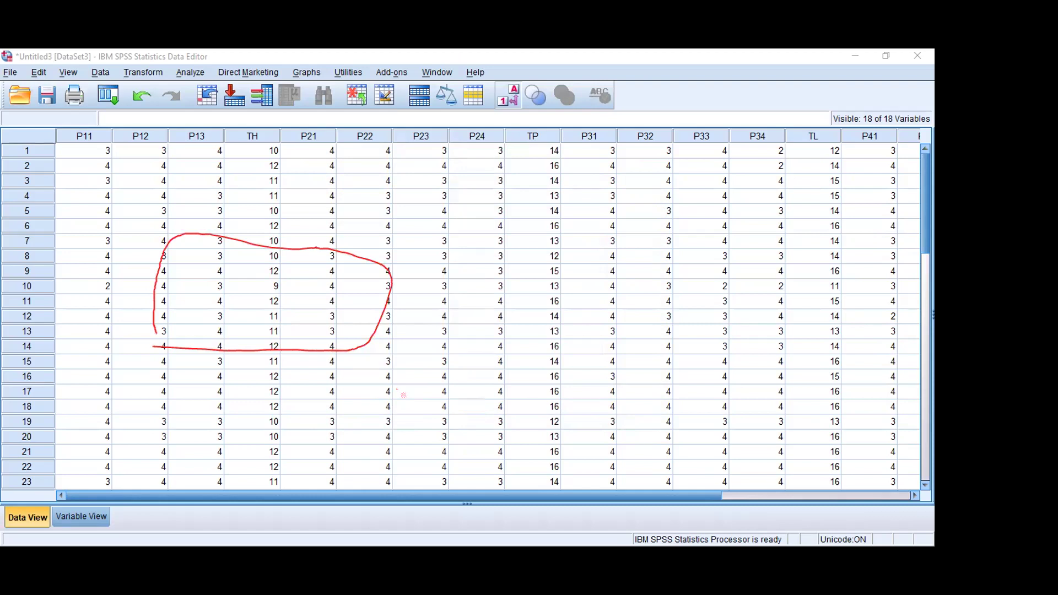
left_click_drag(216, 316, 495, 311)
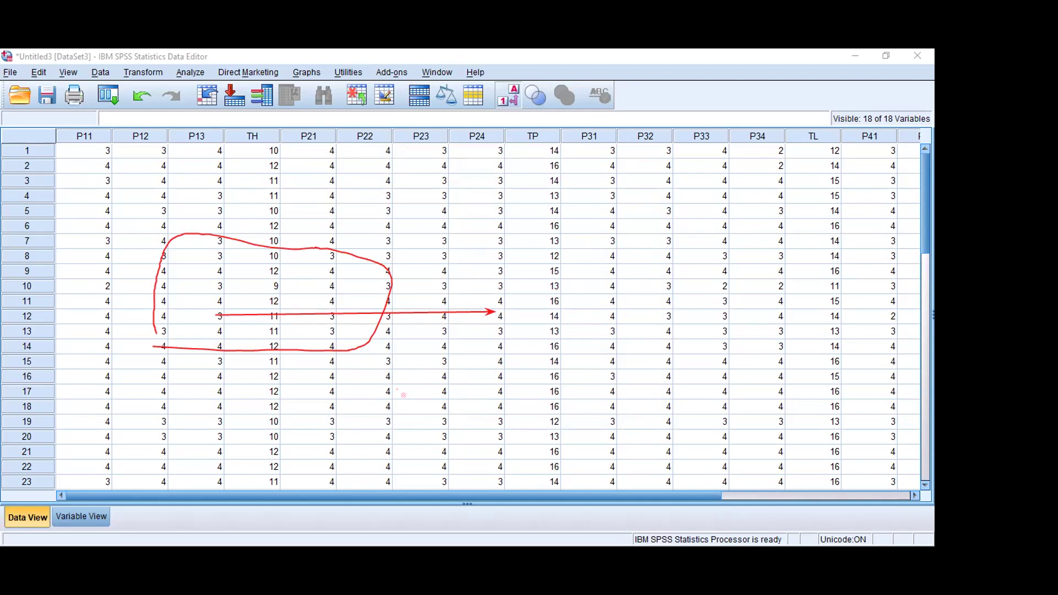
key("ctrl+z")
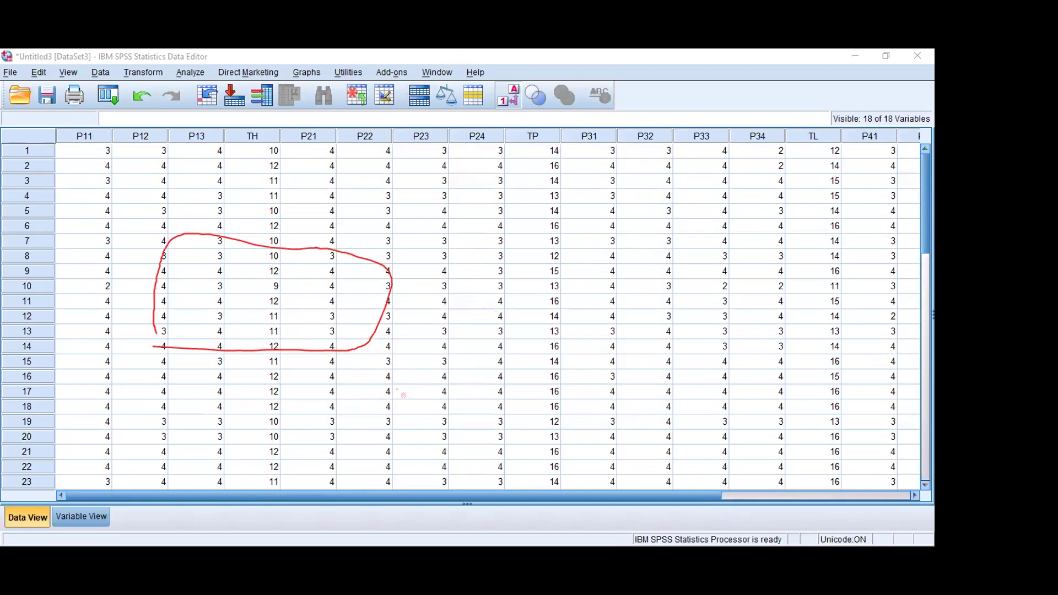
left_click_drag(219, 331, 473, 332)
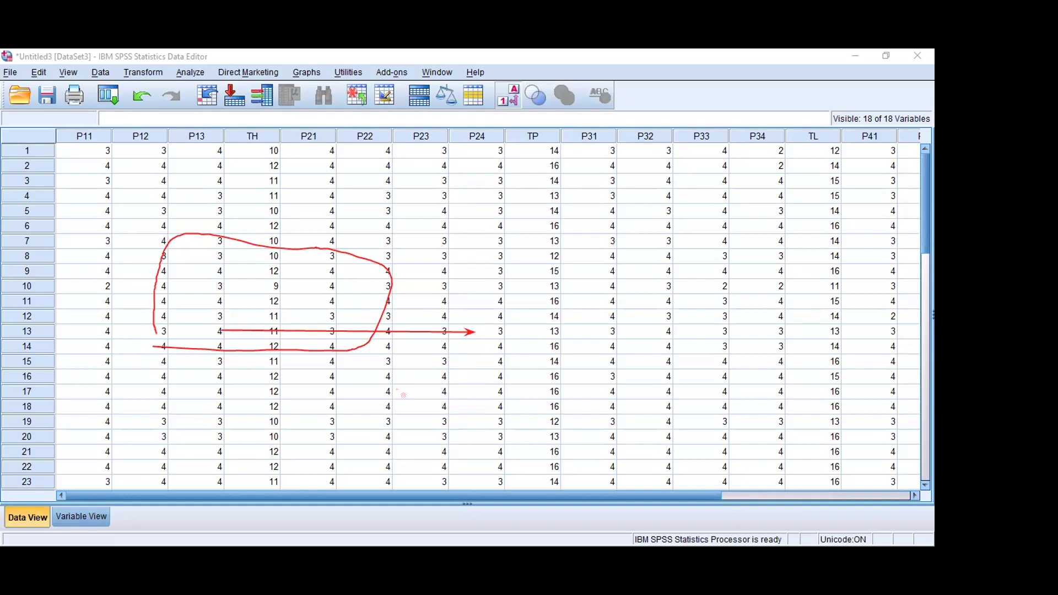
left_click(488, 328)
type("> 0,7")
key("Escape")
- Add the text note "tidak reliabel" beside the "> 0,7" label on the data grid
left_click(527, 326)
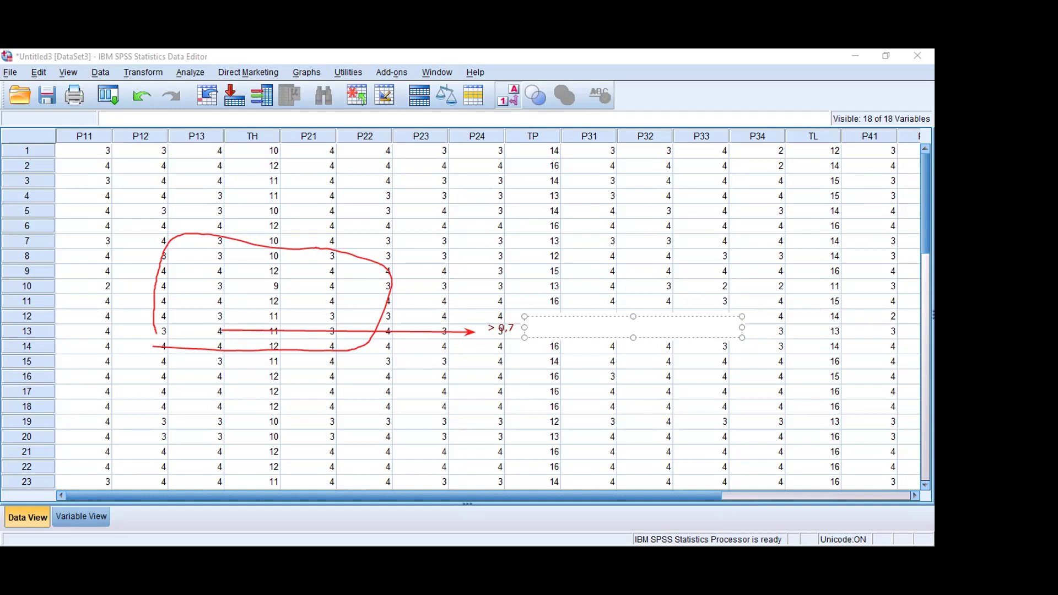
type("<")
key("BackSpace")
type("tidak reliabl")
key("BackSpace")
type("el")
key("Escape")
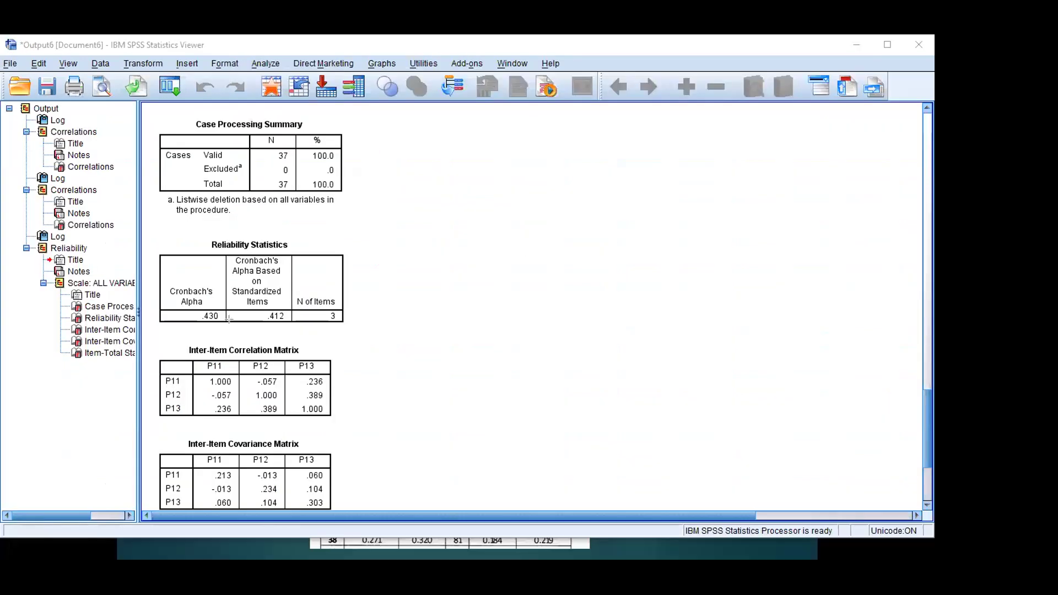
- Draw a red arrow from the Cronbach's Alpha value in Reliability Statistics, label it "> 0,7", and outline the Cronbach's Alpha column freehand
mouse_move(220, 315)
left_mouse_down()
mouse_move(422, 303)
mouse_move(494, 312)
left_mouse_up()
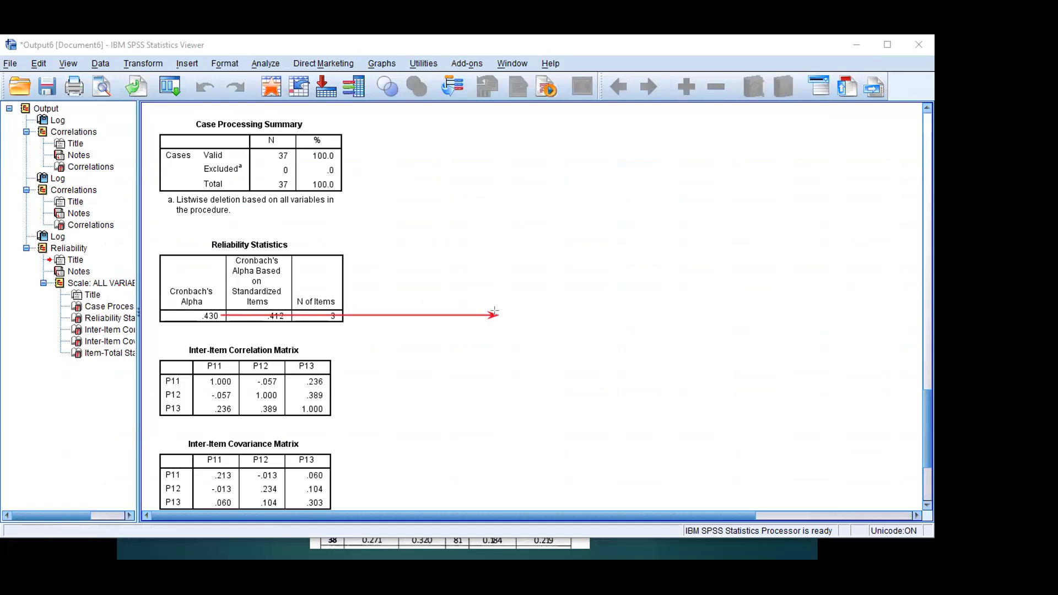
left_click(499, 310)
type("> 0,7")
left_click(548, 372)
mouse_move(152, 252)
left_mouse_down()
mouse_move(161, 326)
mouse_move(216, 331)
mouse_move(221, 278)
mouse_move(164, 250)
mouse_move(148, 257)
left_mouse_up()
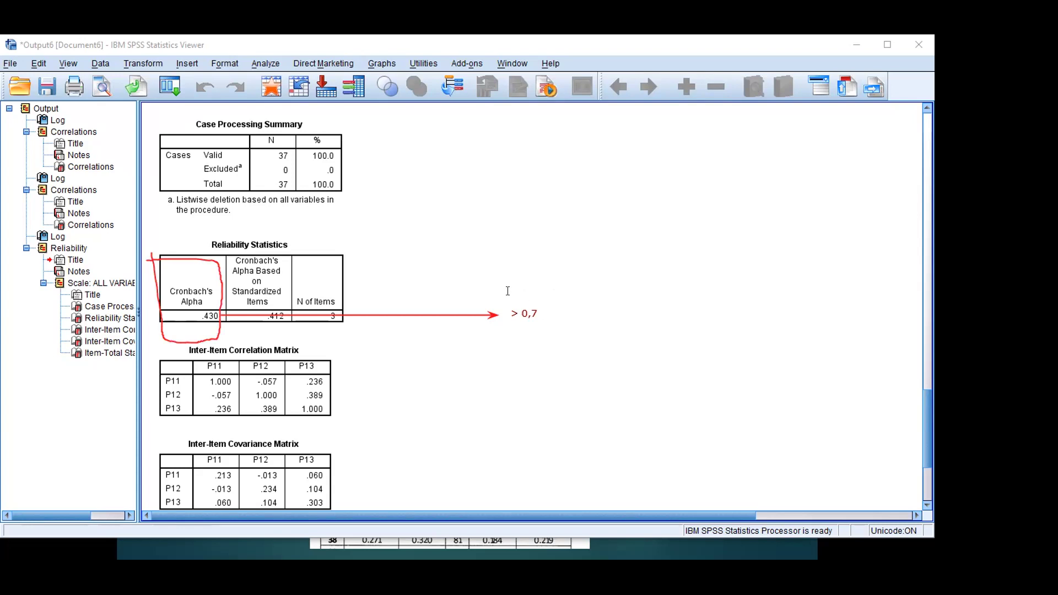
- Add the text note "0,43 < 0,7 : TIDAK RELIABEL" above the arrow and dismiss the low-battery notice
left_click(459, 287)
type("0,43 < 0,7 : TIDAK RELIABE")
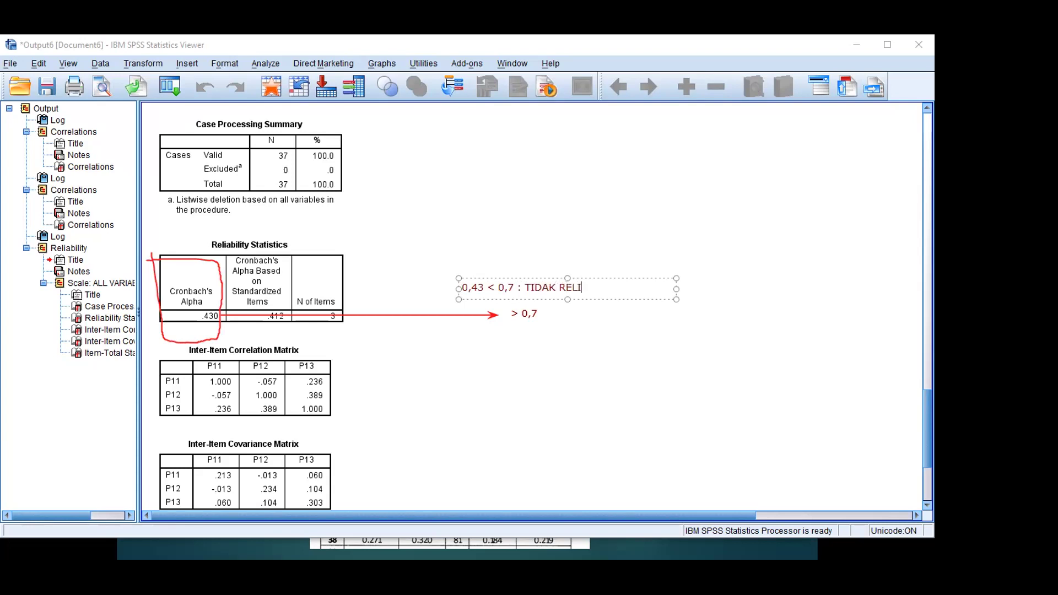
type("L")
left_click(516, 372)
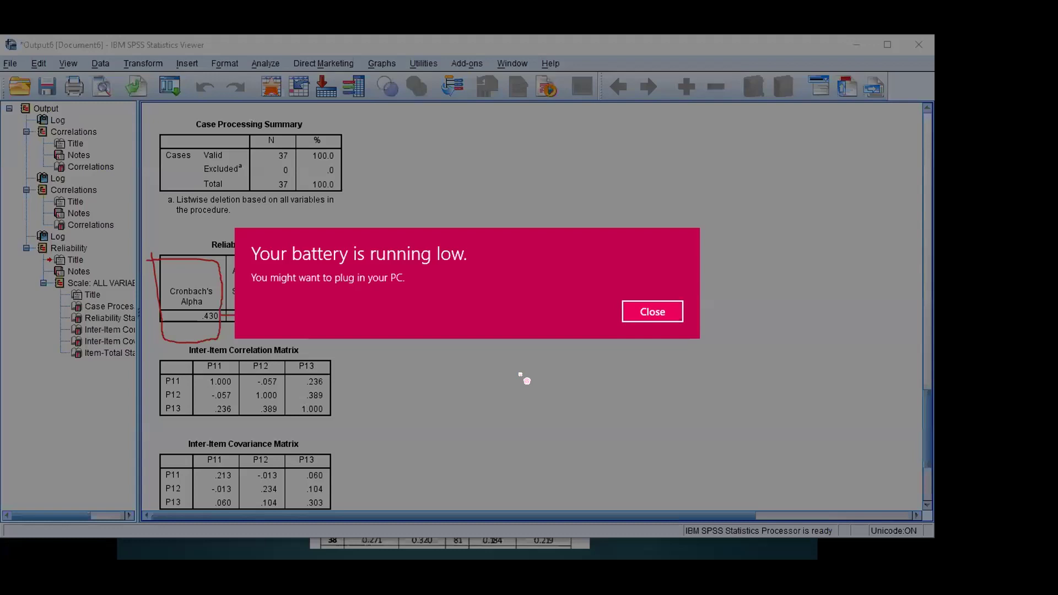
left_click(648, 303)
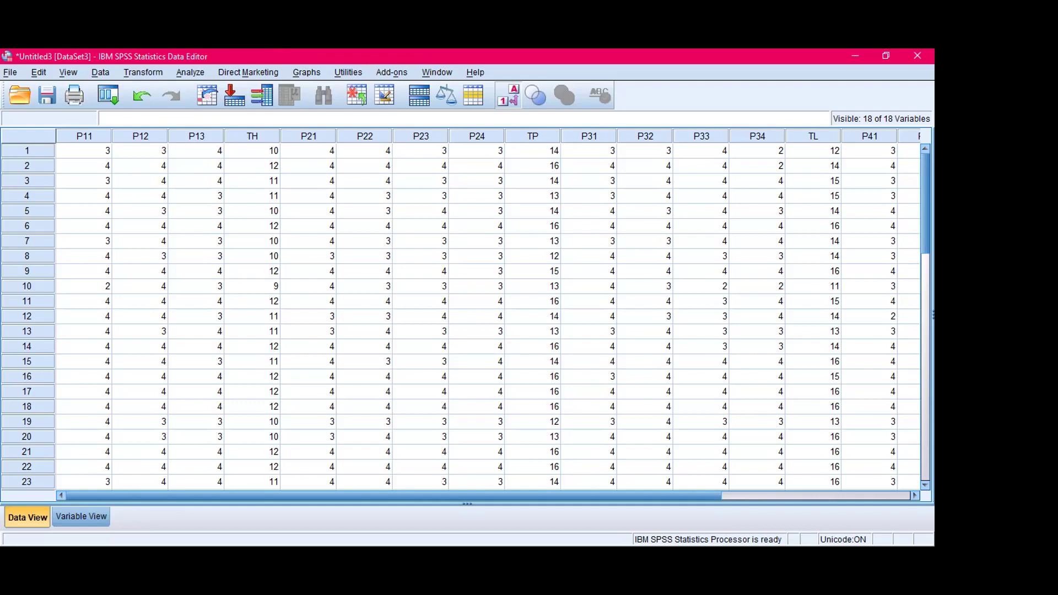
- Open a reliability analysis on the Untitled3 data set and add P21, P22, P23 and P24 to the existing items
left_click(194, 74)
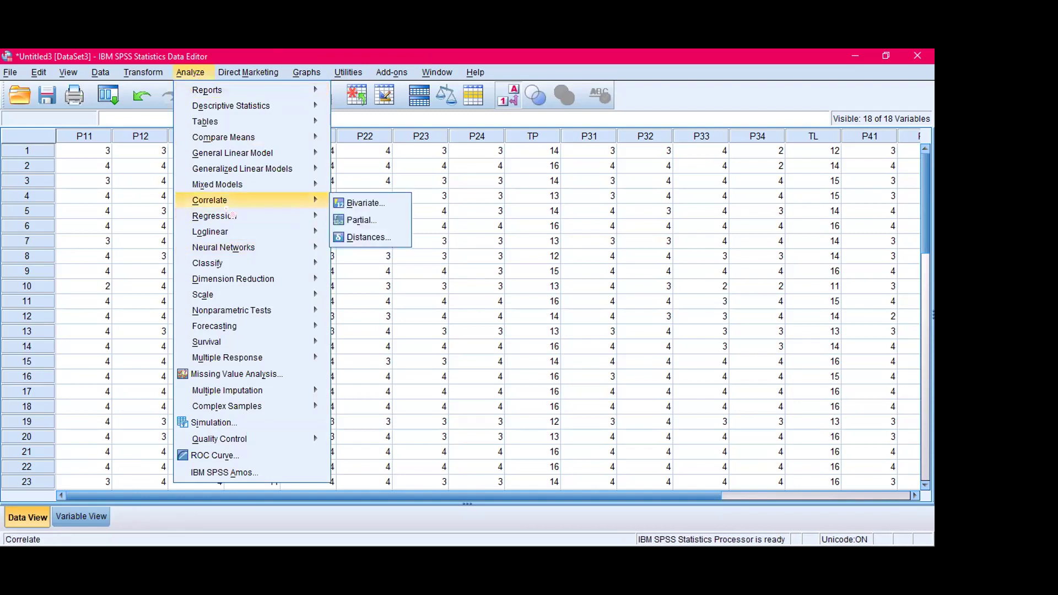
mouse_move(232, 219)
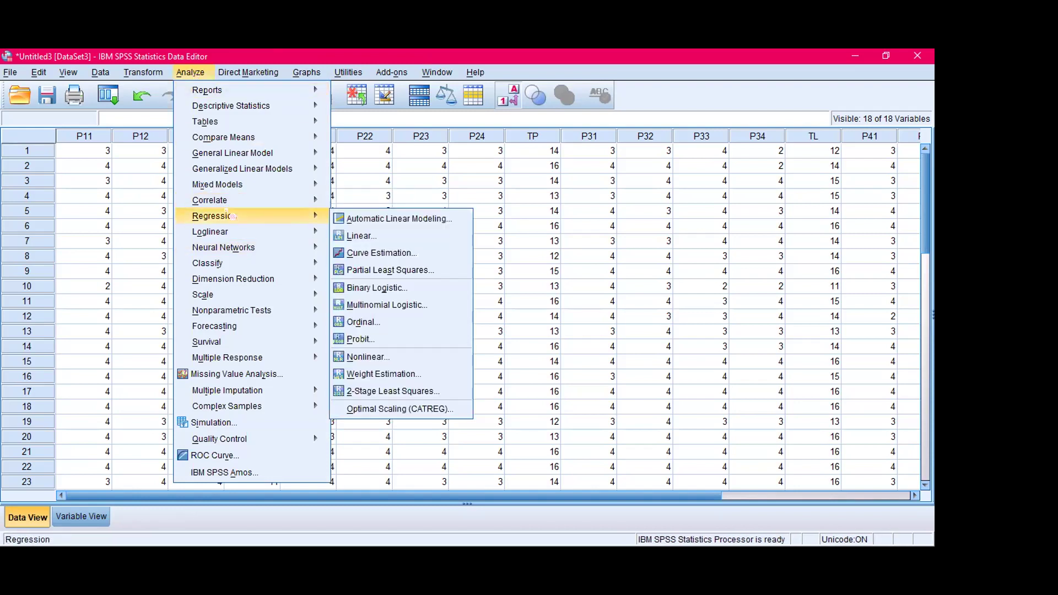
mouse_move(215, 297)
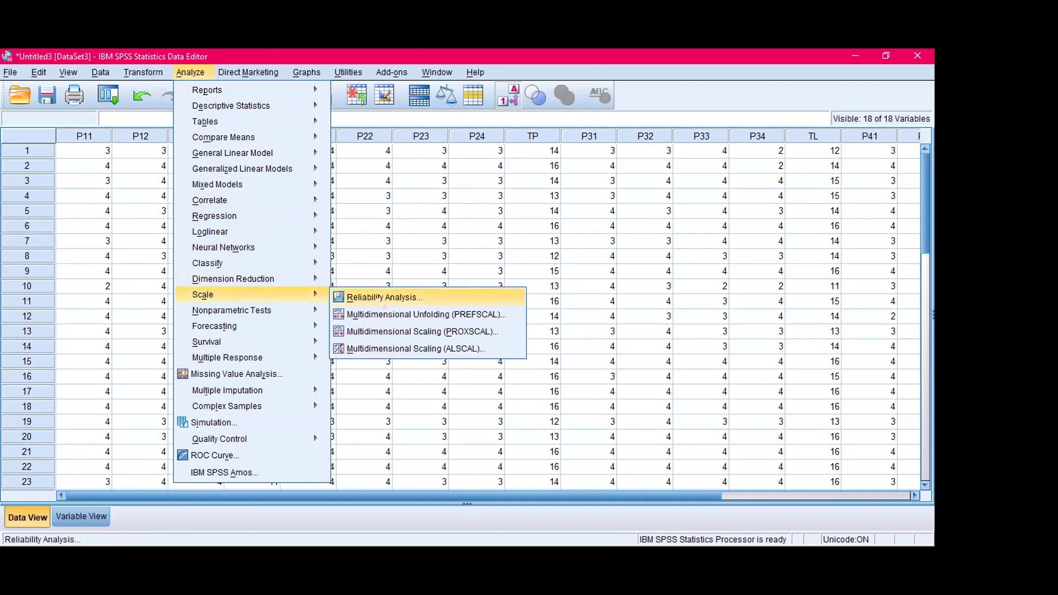
left_click(384, 297)
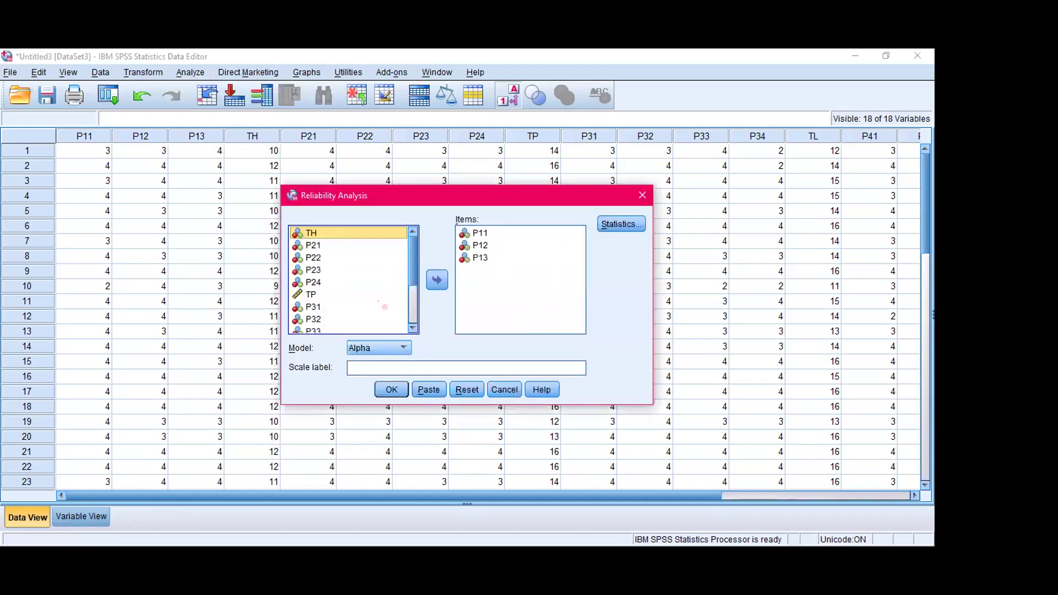
left_click(323, 247)
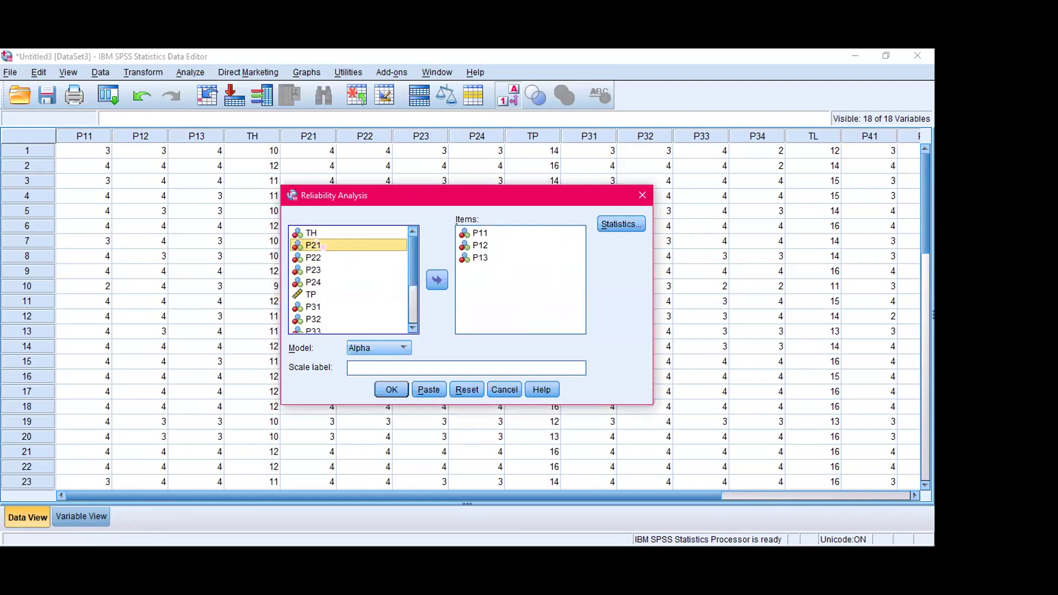
key("shift+Down")
key("shift+Down")
key("shift+Down")
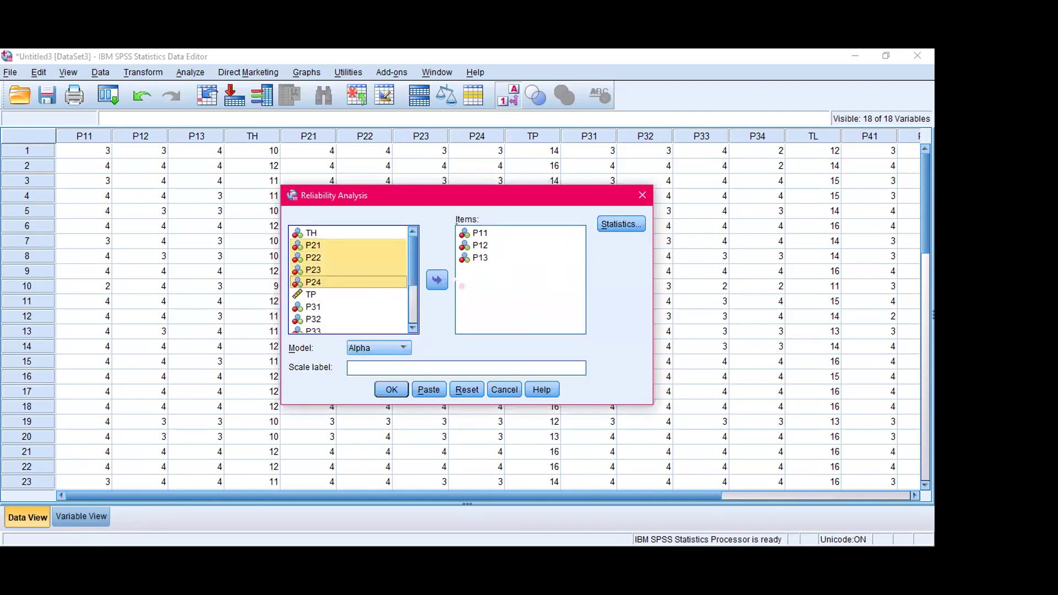
left_click(437, 279)
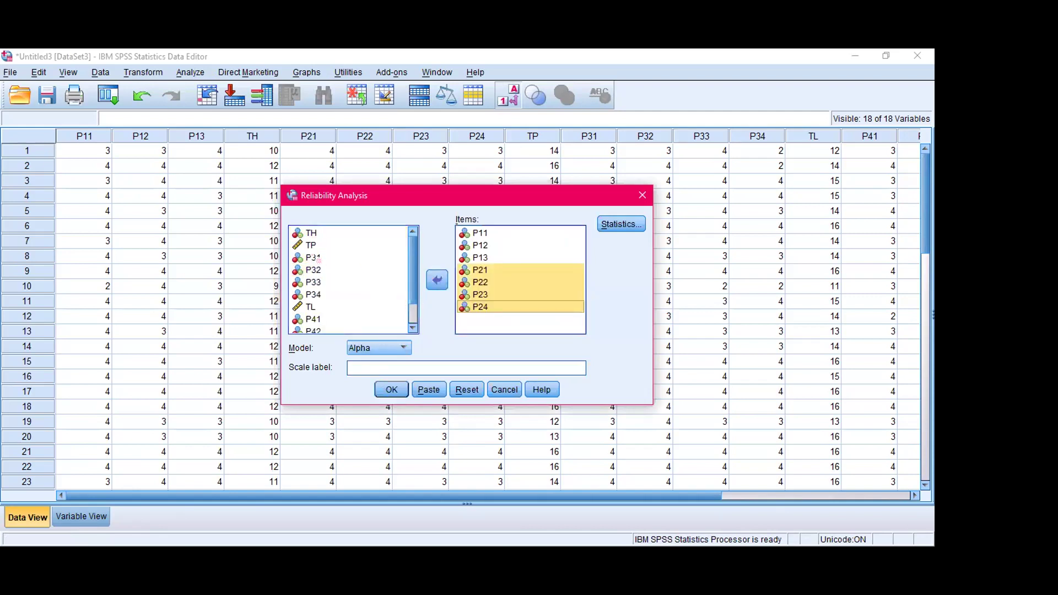
- Add P31 through P34 and P41 through P43 to the reliability analysis items, leaving out the total-score variables
left_click(319, 258)
key("shift+Down")
key("shift+Down")
key("shift+Down")
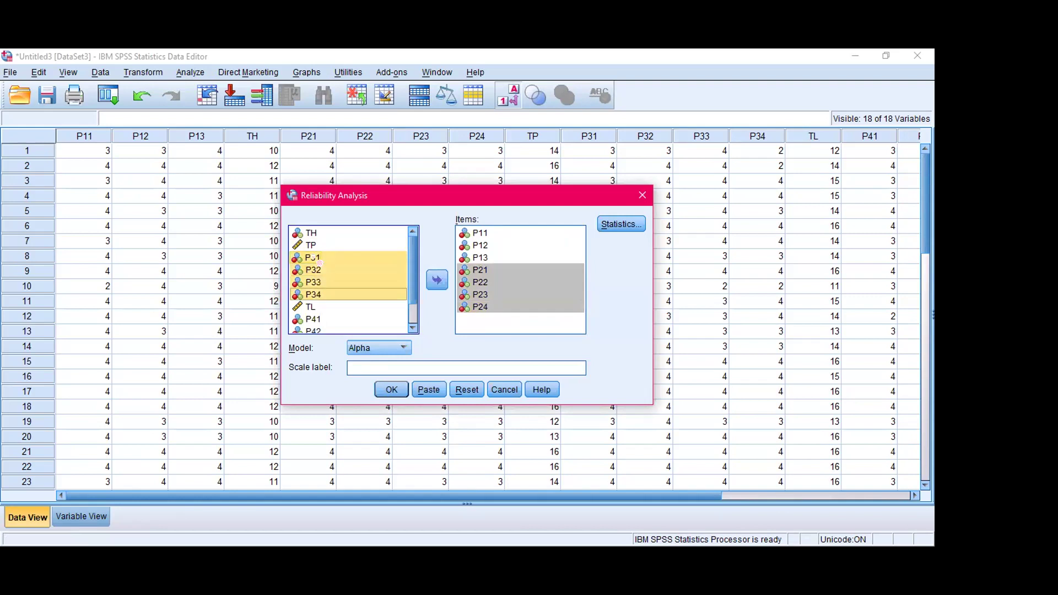
left_click(437, 280)
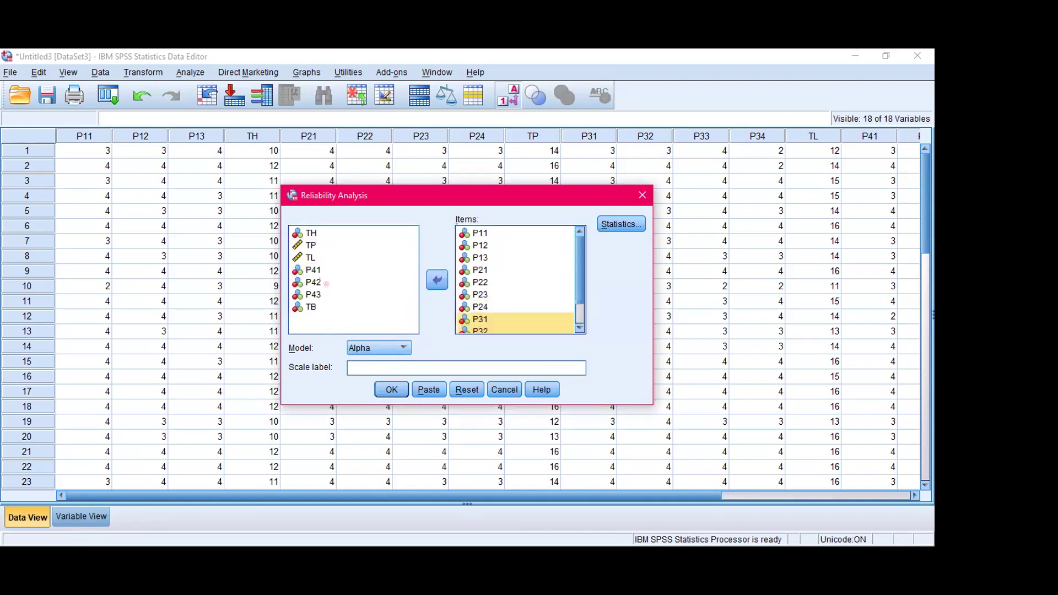
left_click(314, 270)
key("shift+Down")
key("shift+Down")
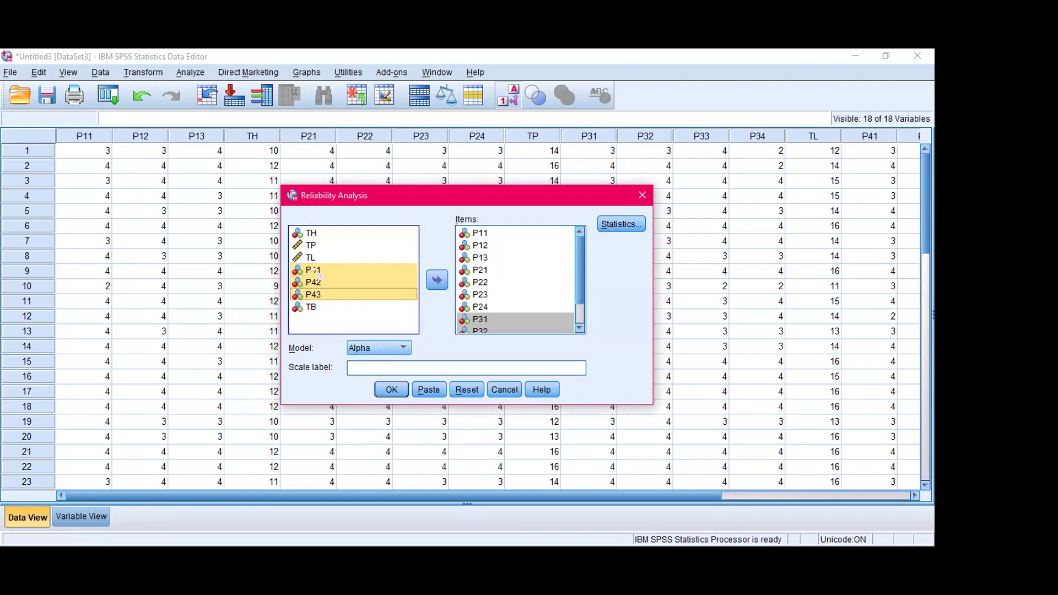
left_click(441, 277)
left_click_drag(577, 282, 566, 215)
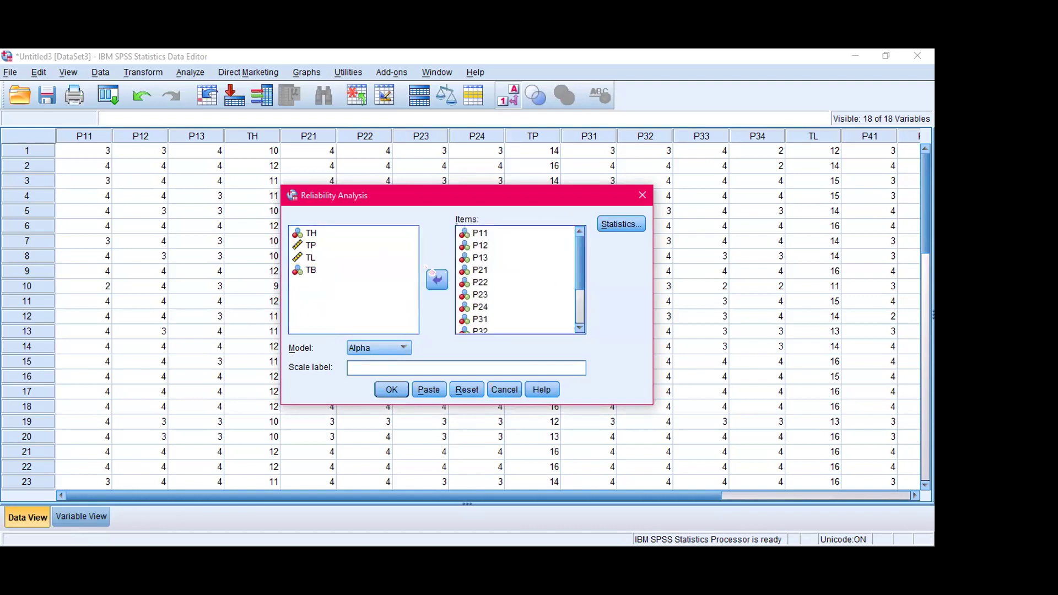
- Check the reliability statistics options without changing them and run the analysis on all question items with the Alpha model
left_click(621, 224)
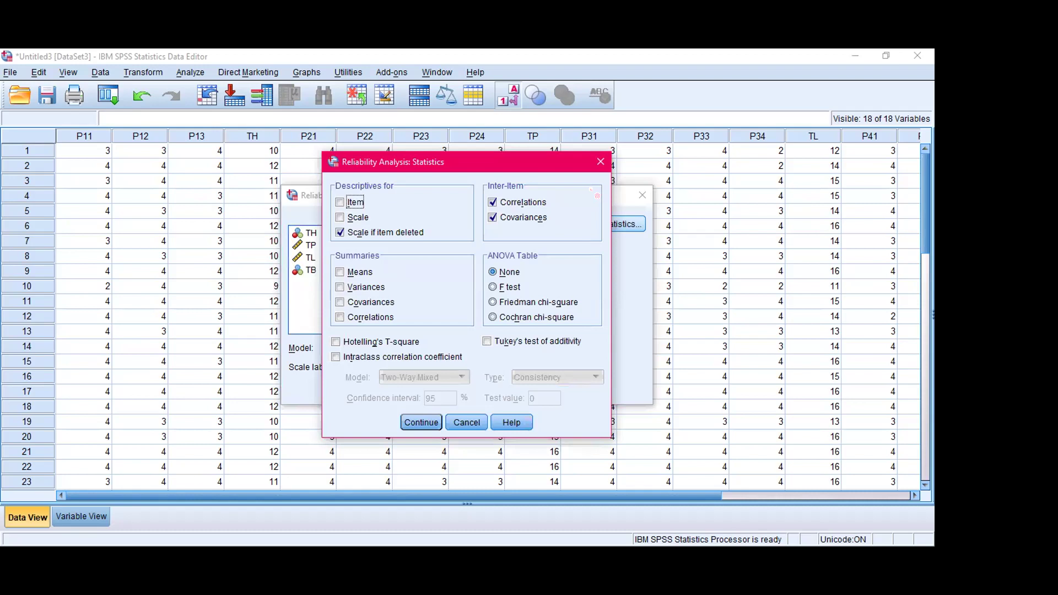
left_click(602, 164)
left_click(389, 389)
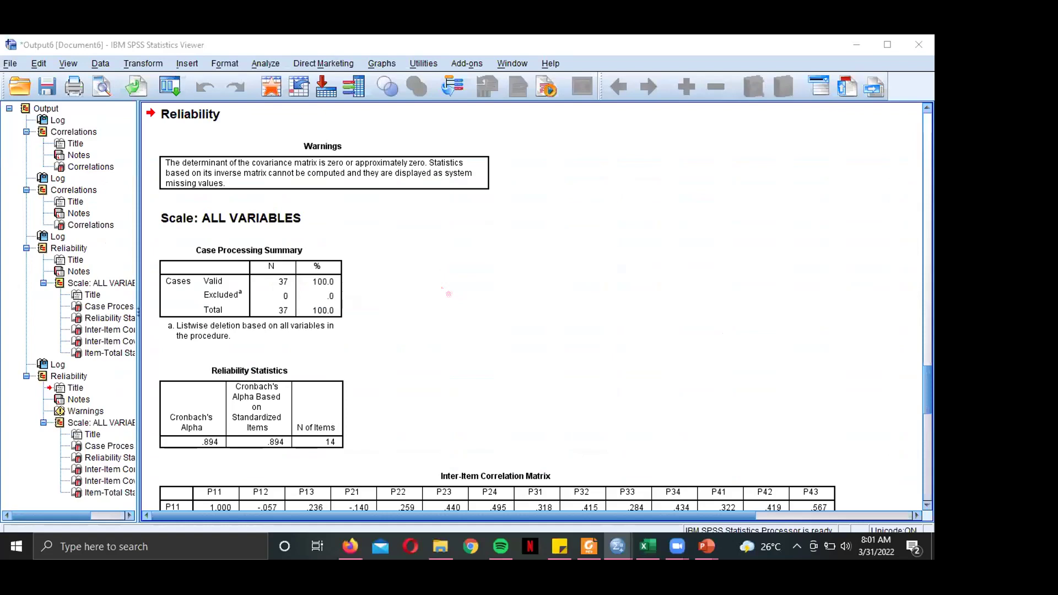
left_click(609, 469)
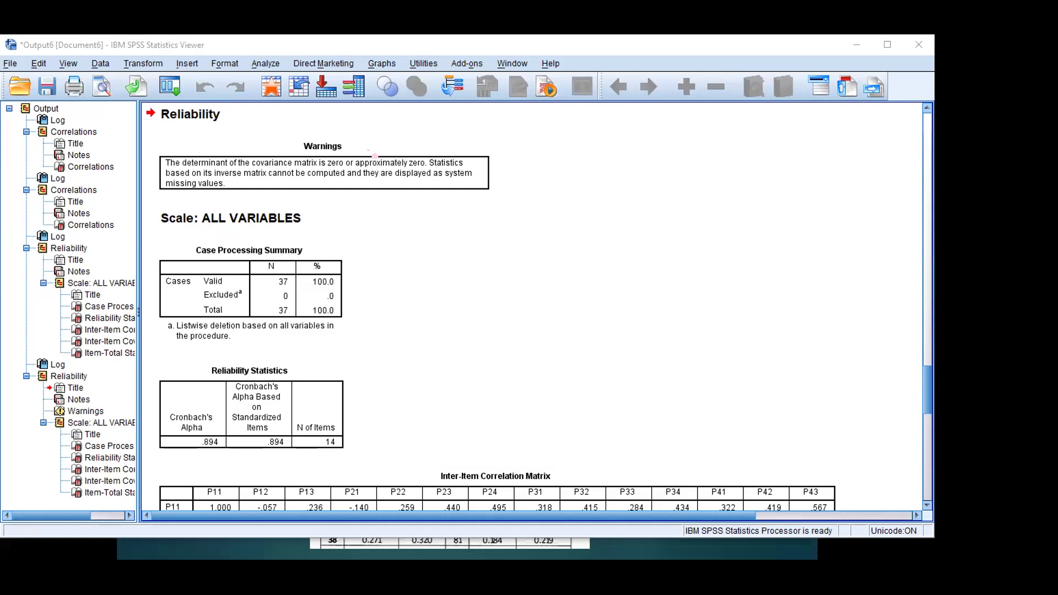
- Draw a red arrow from the Cronbach's Alpha value in the new Reliability Statistics table and label it "> 0,7"
left_click_drag(221, 441, 439, 436)
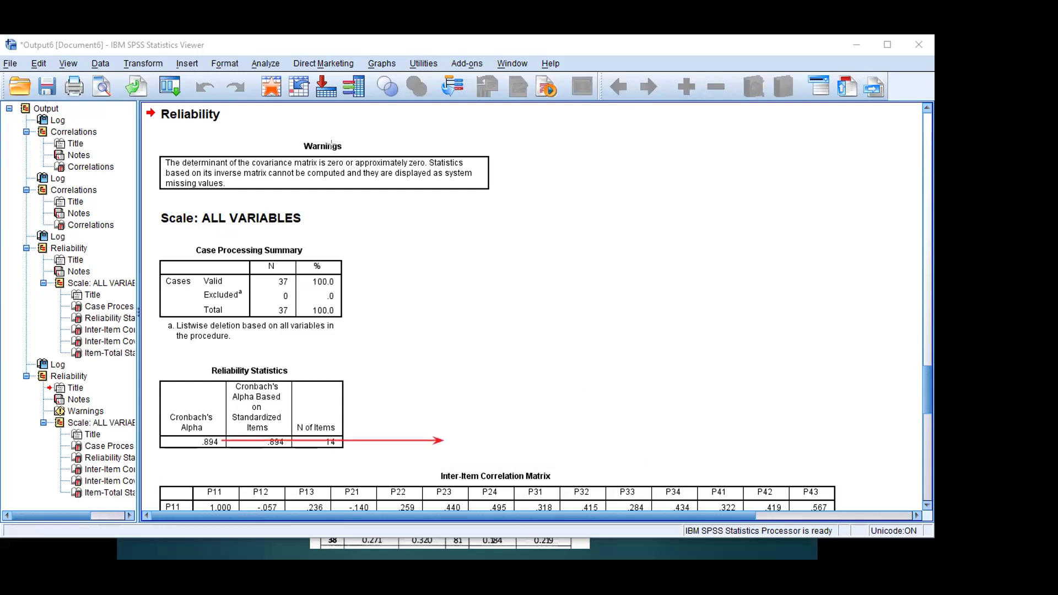
left_click(446, 437)
type("> 0,7")
left_click(524, 366)
- Add the text note "SEMUA DATA DARI SEMUA VARIABEL RELIABEL" beside the "> 0,7" label
left_click(502, 435)
type("data")
key("BackSpace")
key("BackSpace")
key("BackSpace")
key("BackSpace")
type("SEMUA DATA D")
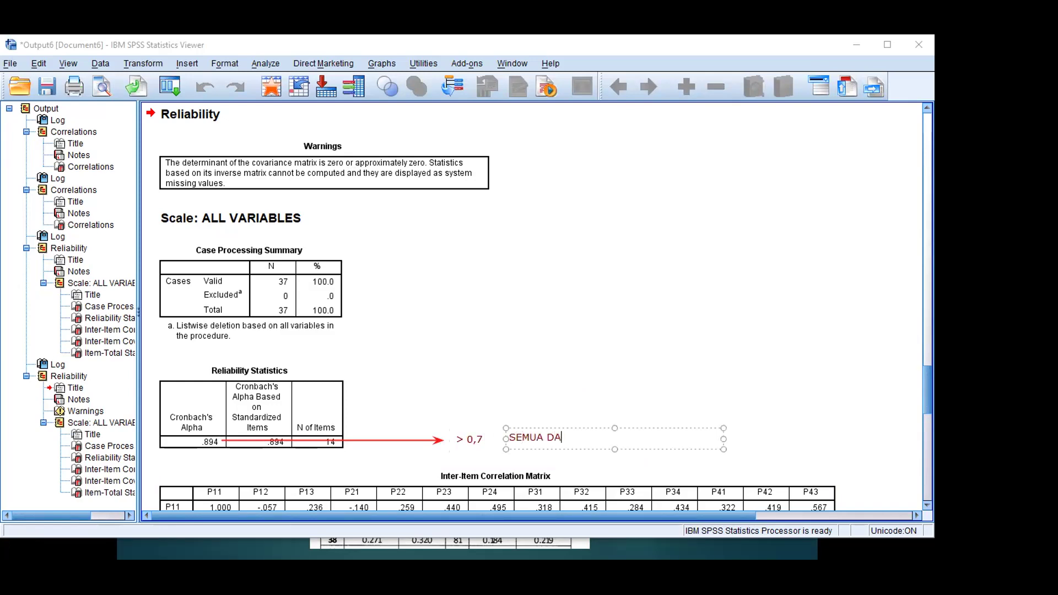
key("BackSpace")
type("DARI SEMUA AR")
key("BackSpace")
key("BackSpace")
type("VARIABEL DIKATAKAN REL")
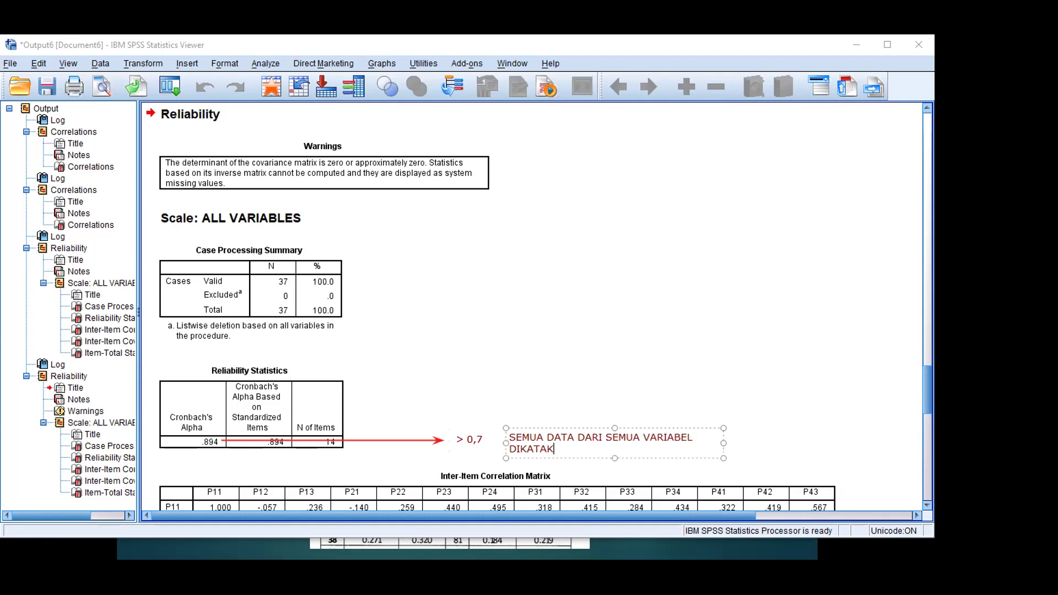
key("BackSpace")
key("BackSpace")
key("BackSpace")
key("BackSpace")
key("BackSpace")
key("BackSpace")
key("BackSpace")
key("BackSpace")
key("BackSpace")
key("BackSpace")
key("BackSpace")
key("BackSpace")
key("BackSpace")
type("RELIABEL")
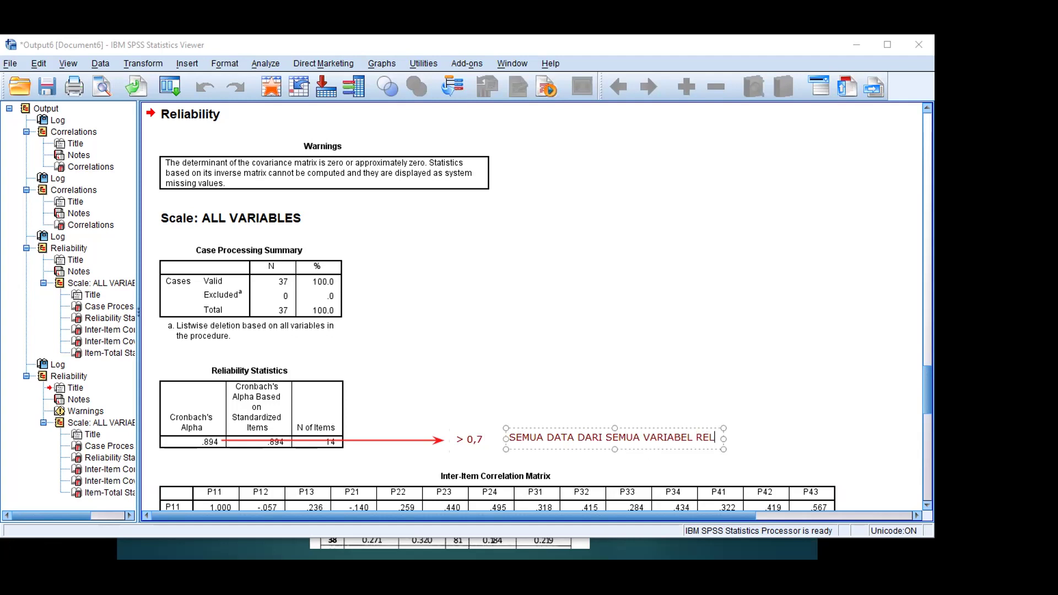
left_click(628, 345)
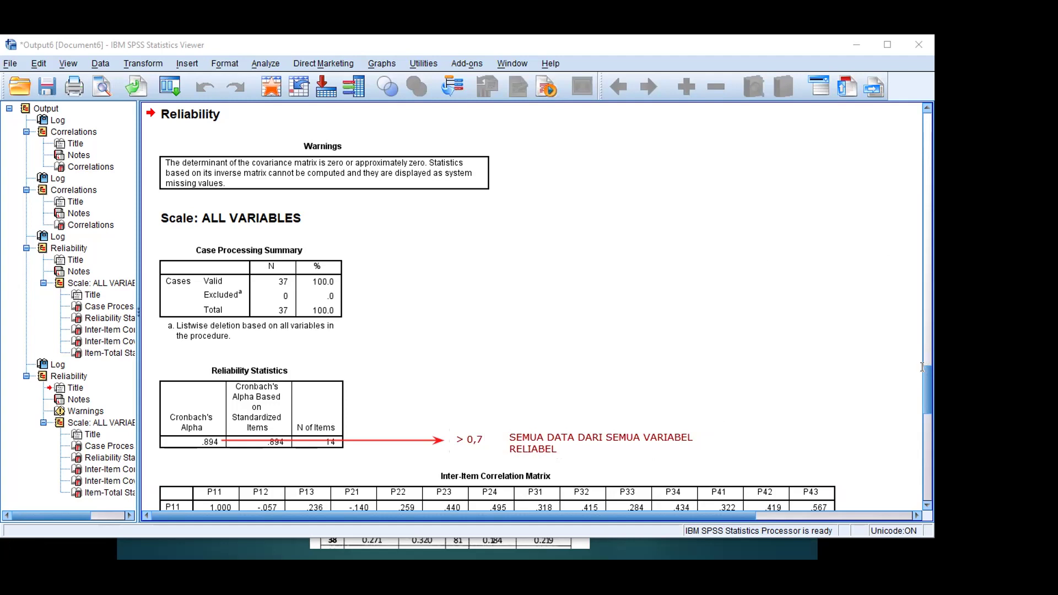
left_click(887, 350)
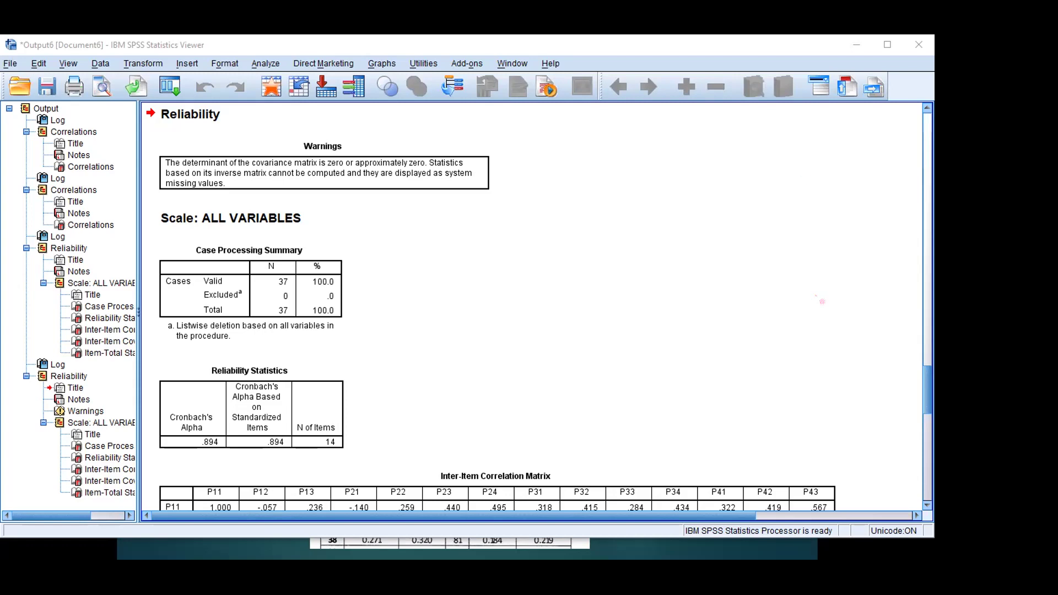
- Start a linear regression on the questionnaire dataset in the Data Editor and set TB as the dependent variable
left_click(699, 465)
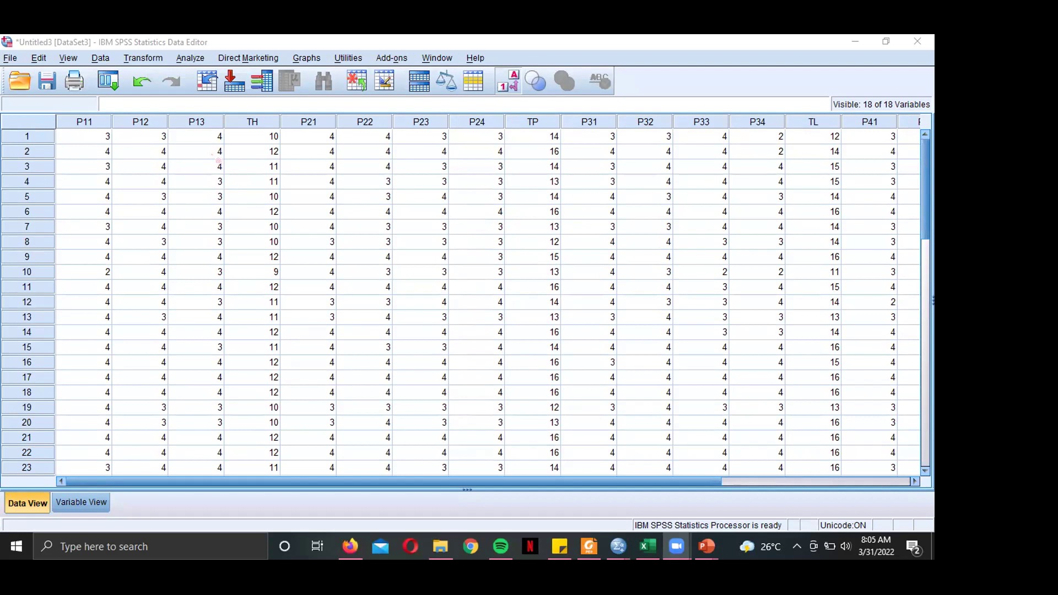
left_click(184, 59)
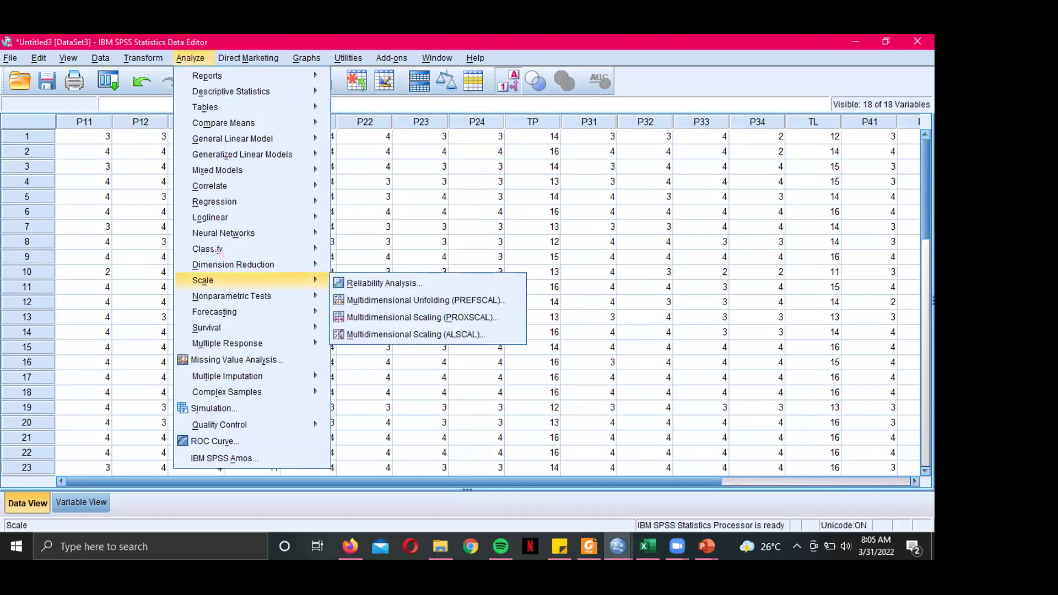
mouse_move(214, 202)
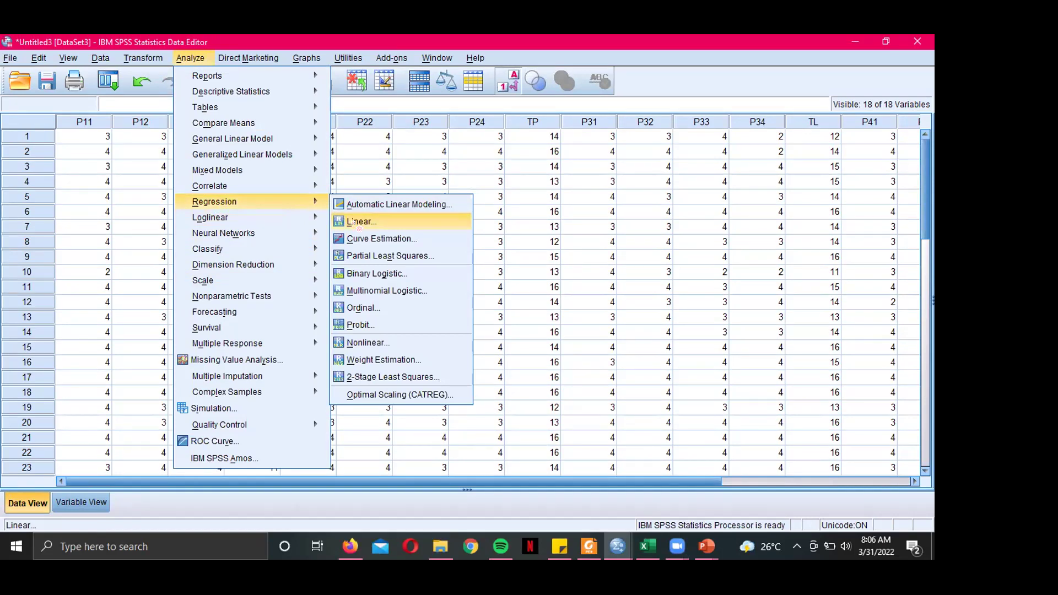
left_click(359, 222)
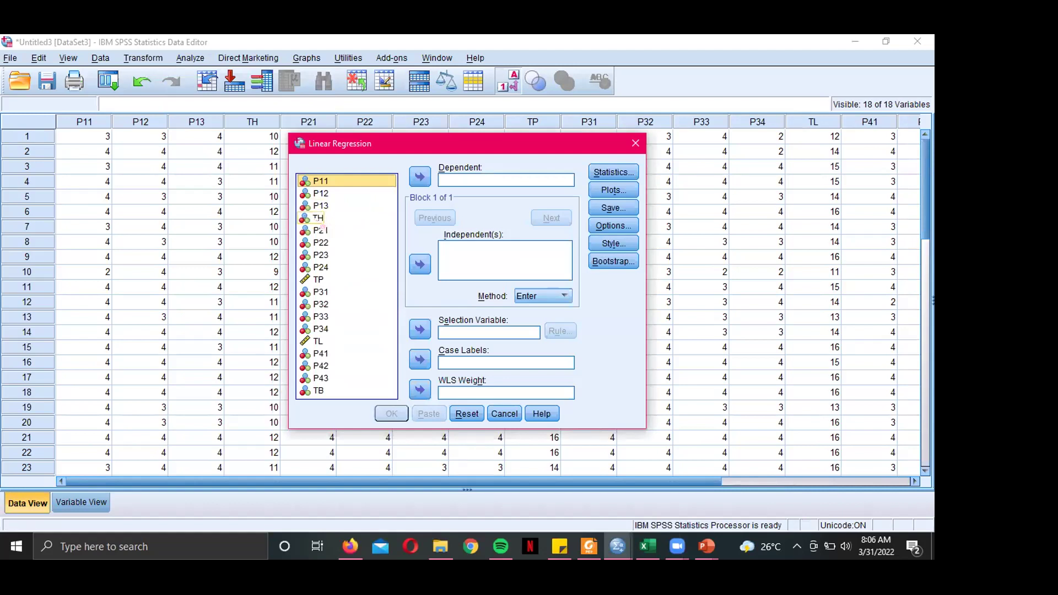
key("Down")
key("Down")
key("Down")
key("Down")
key("Down")
key("Down")
key("Down")
key("Down")
key("Down")
key("Down")
key("Down")
key("Down")
key("Down")
key("Down")
key("Down")
key("Down")
key("Down")
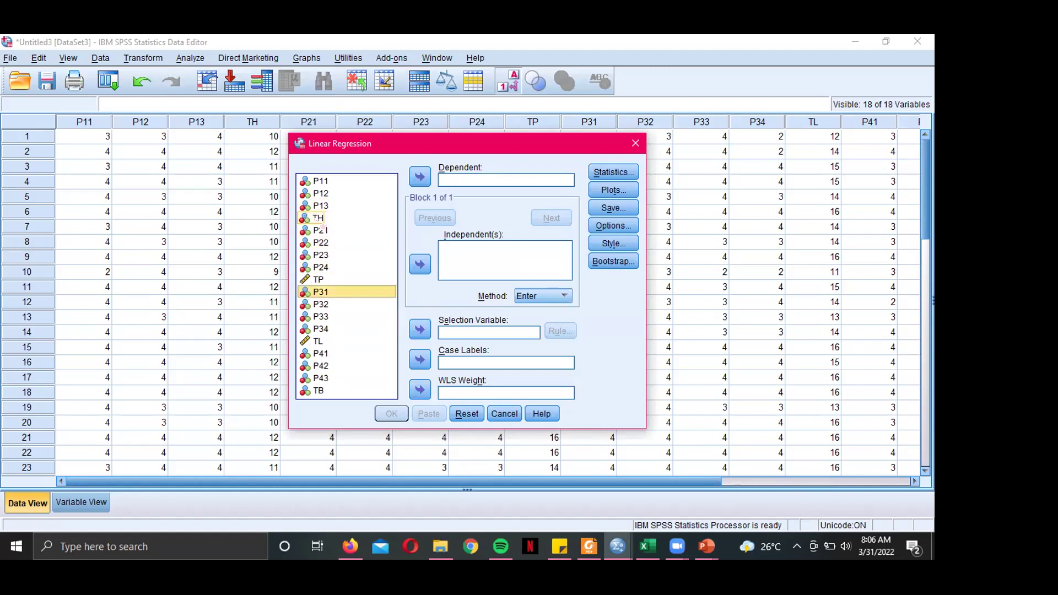
left_click(420, 177)
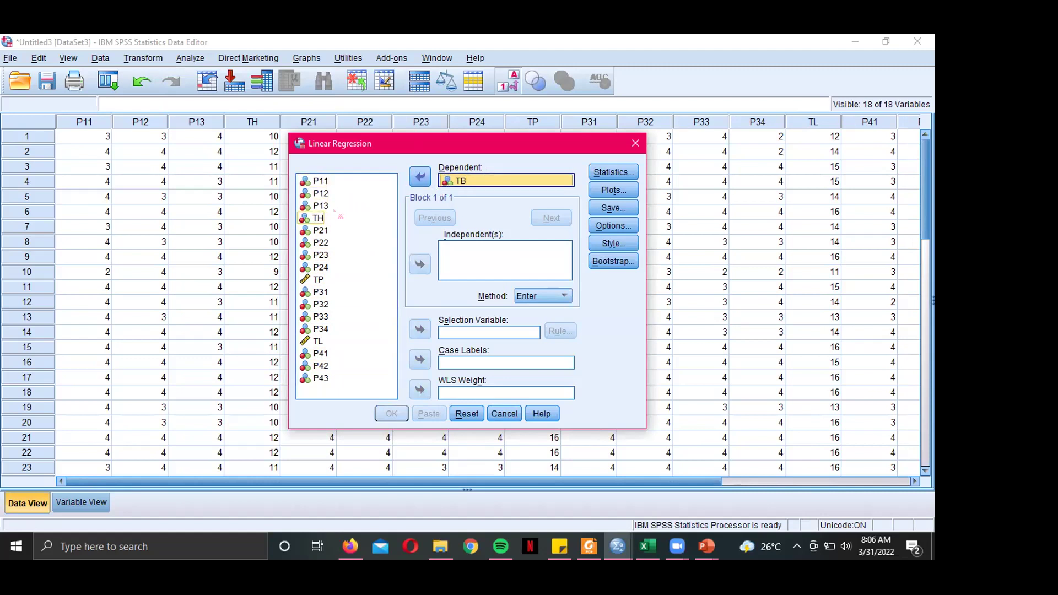
- Add TH, TP and TL as independent variables and run the regression with the Enter method
left_click(322, 218)
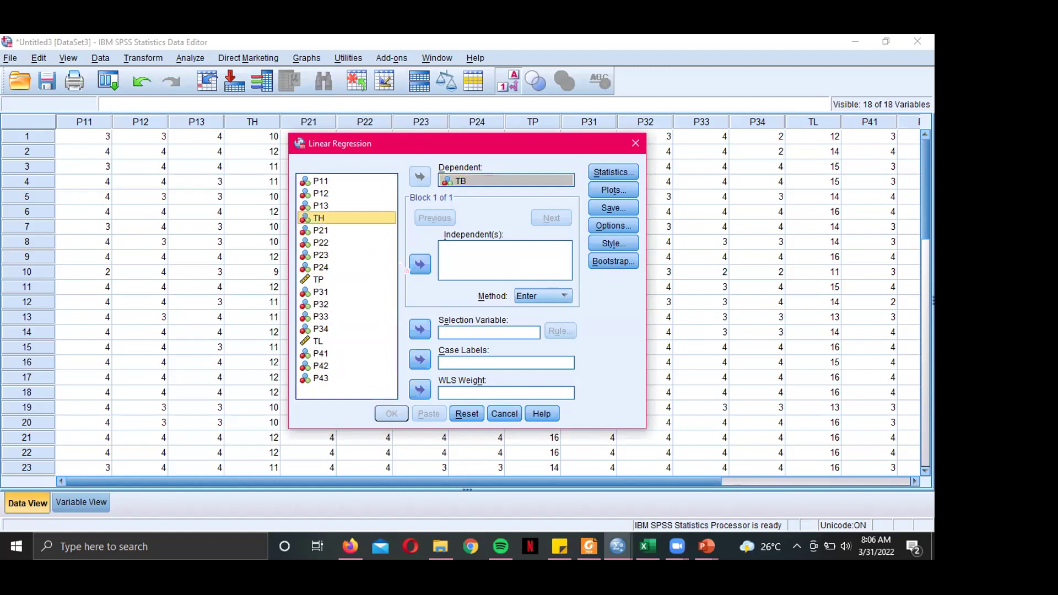
left_click(424, 267)
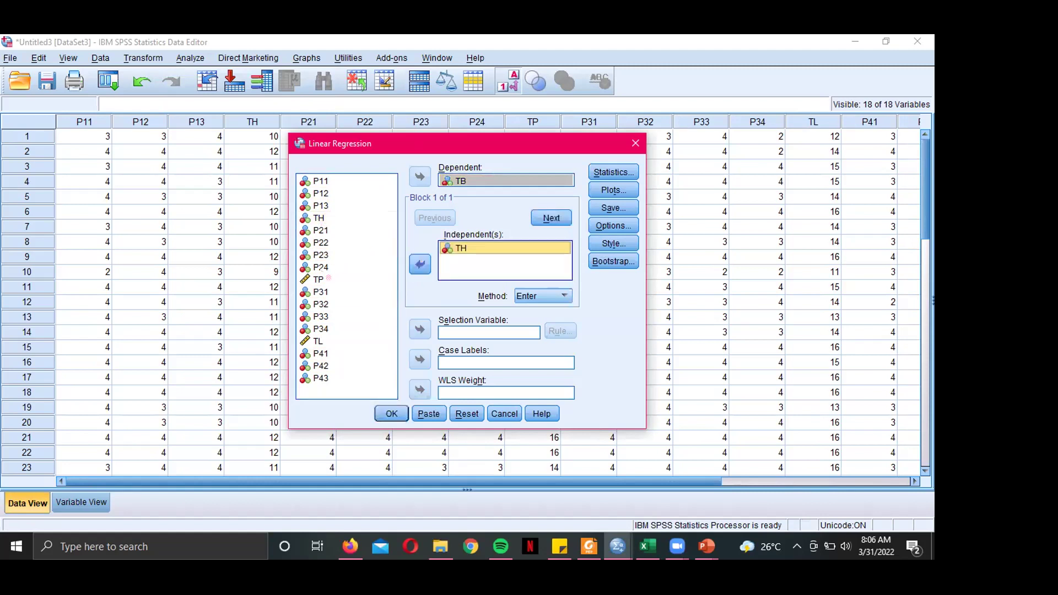
left_click(319, 279)
left_click(420, 265)
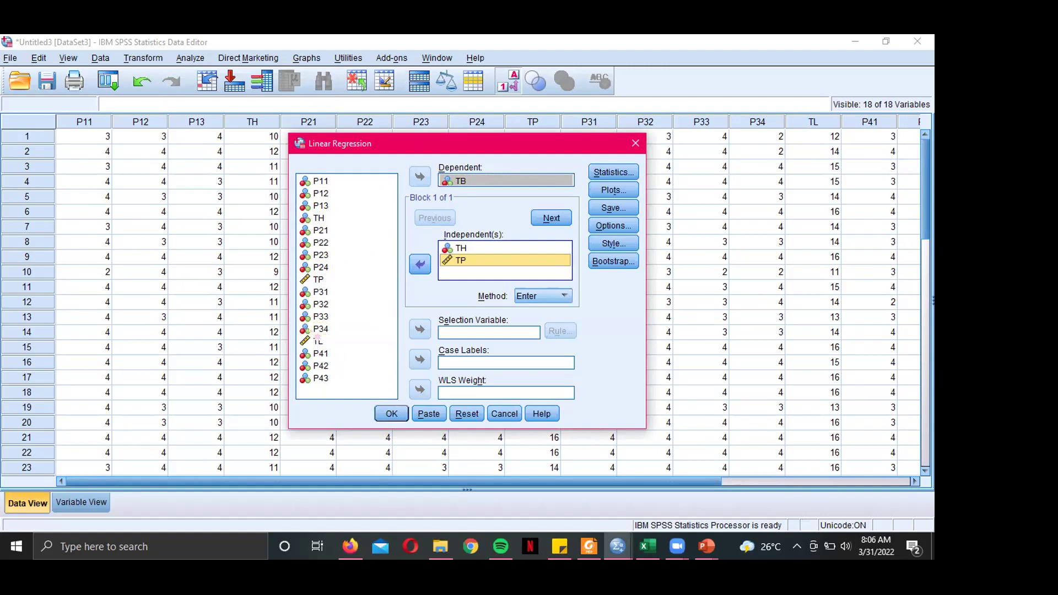
left_click(318, 341)
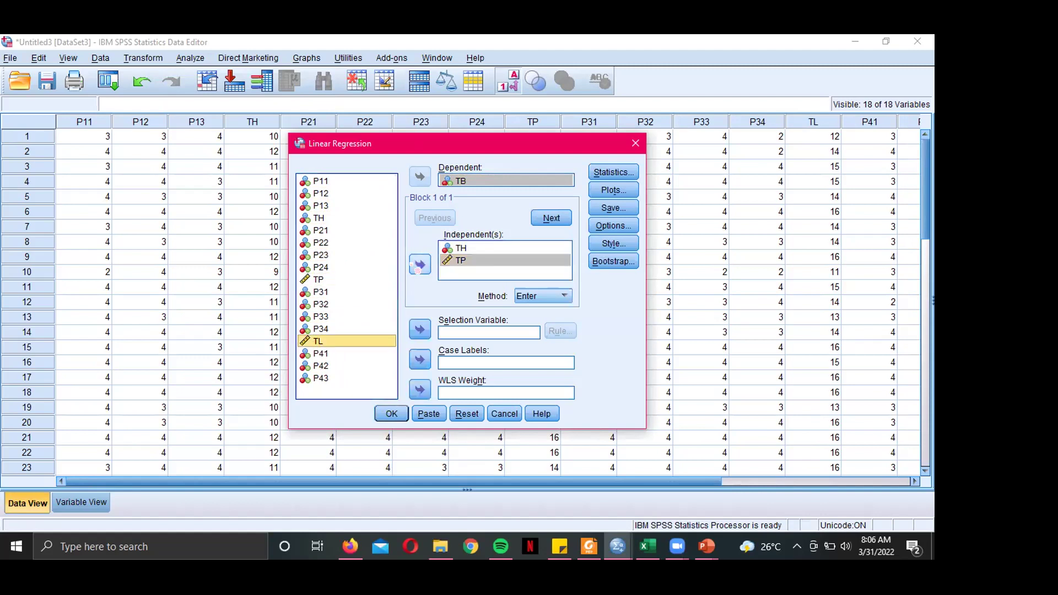
left_click(419, 266)
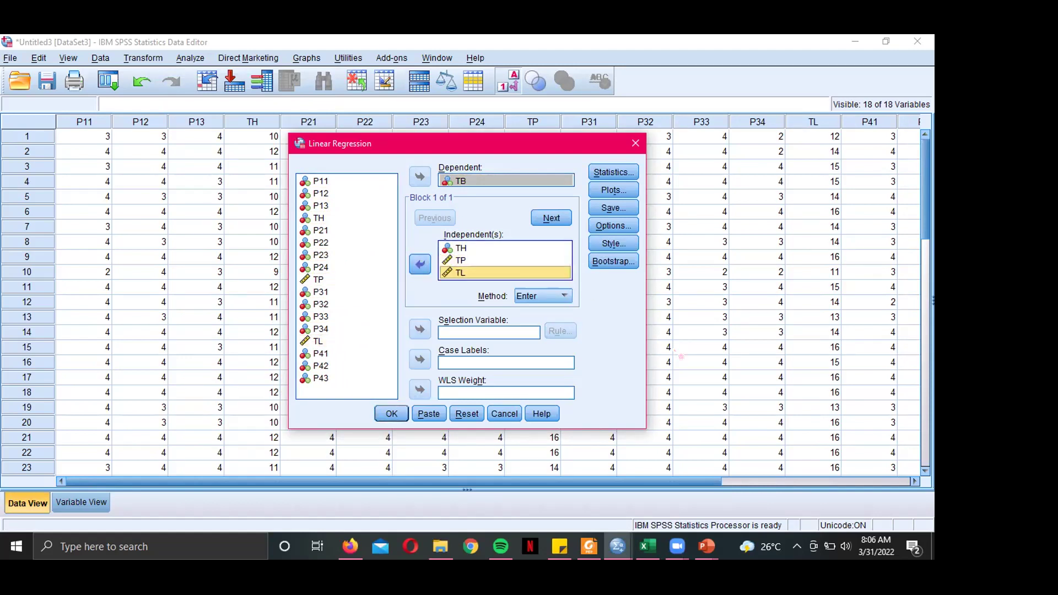
left_click(392, 414)
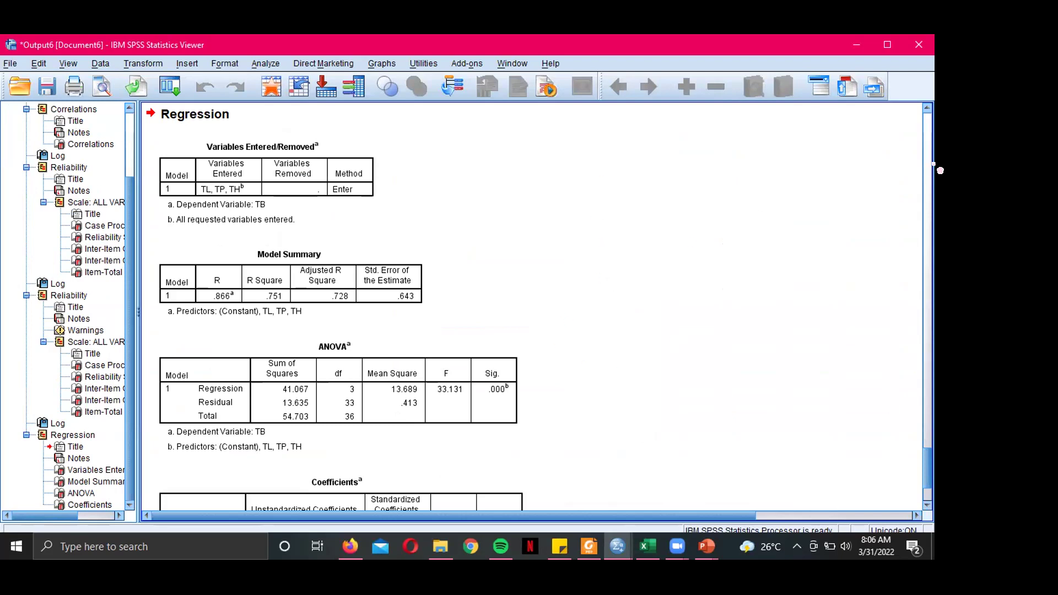
- Circle the regression's Coefficients table in red and stamp a red heart above its Sig. column heading
left_click(929, 190)
left_click_drag(931, 190, 931, 112)
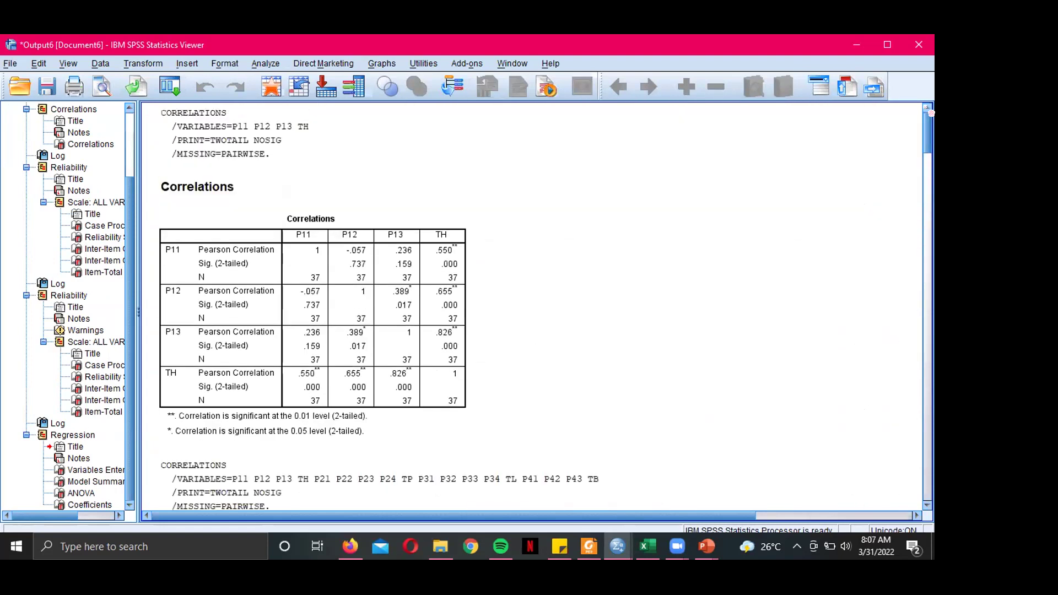
scroll(931, 116, "down", 9)
left_click_drag(941, 317, 941, 475)
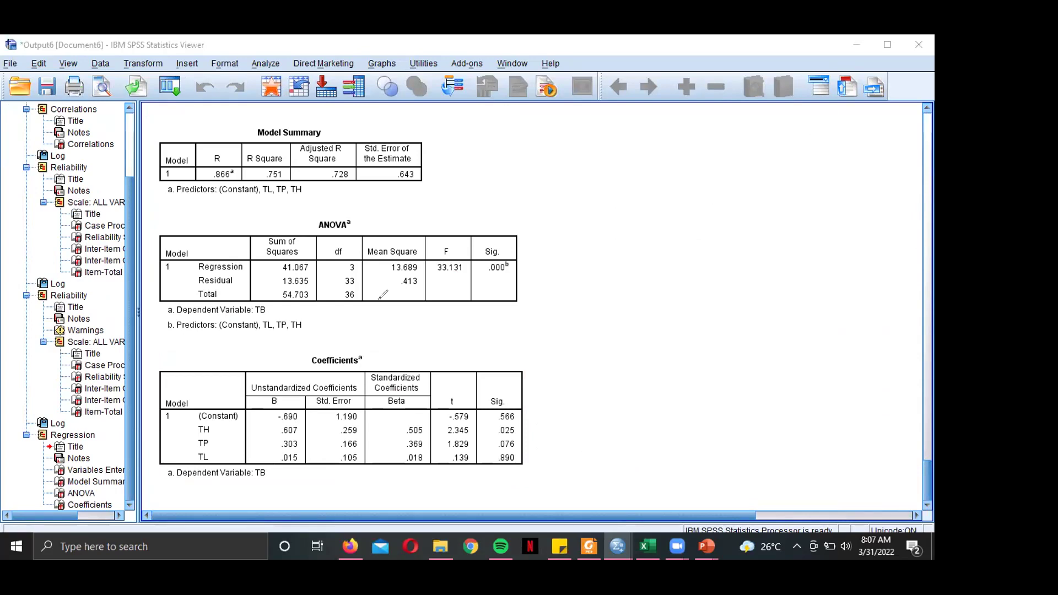
mouse_move(194, 346)
left_mouse_down()
mouse_move(520, 359)
mouse_move(581, 393)
mouse_move(568, 441)
mouse_move(425, 472)
mouse_move(143, 471)
mouse_move(125, 430)
mouse_move(196, 346)
left_mouse_up()
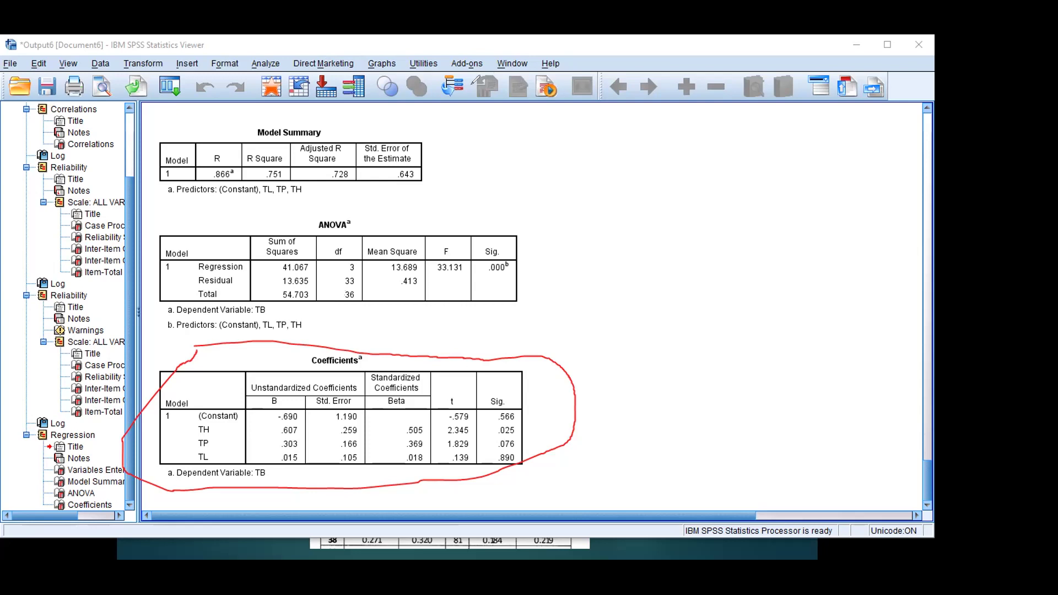
left_click(491, 381)
- Draw a red arrow outward from the Sig. value of TH in the Coefficients table and label it "BERPENGARUH"
left_click_drag(518, 430, 648, 430)
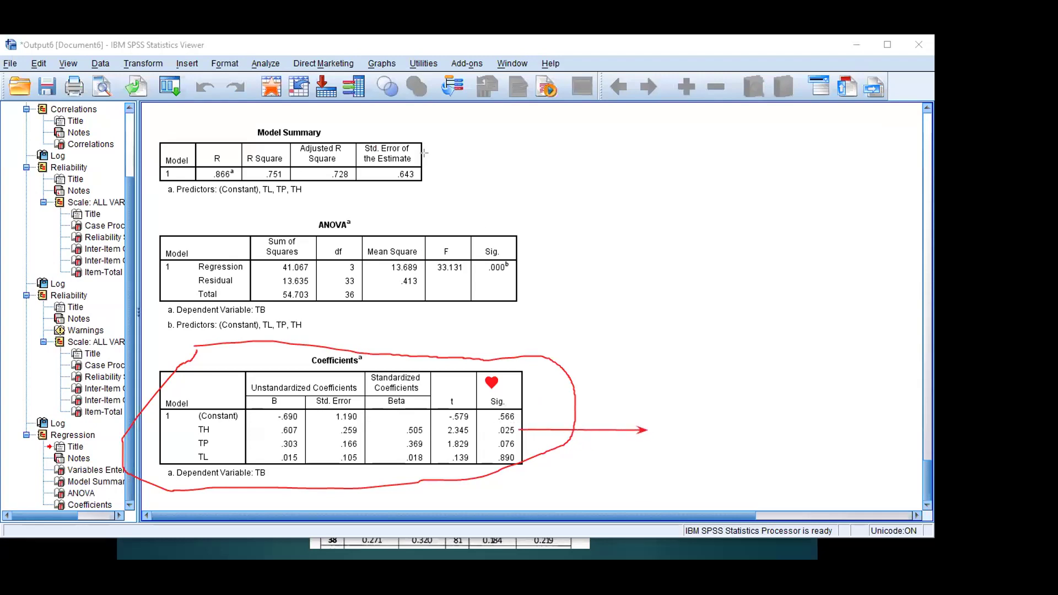
left_click(656, 424)
type("BERPENGARUH")
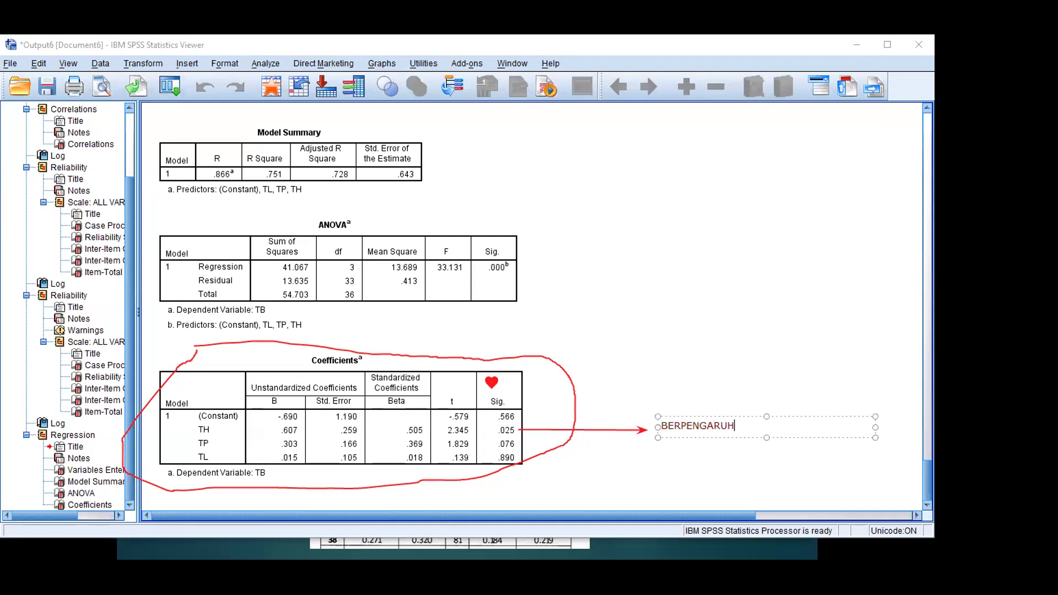
left_click(693, 387)
- Draw a red arrow outward from the Sig. value of TP and label it "TIDAK BERPENGARUH"
left_click_drag(519, 444, 654, 444)
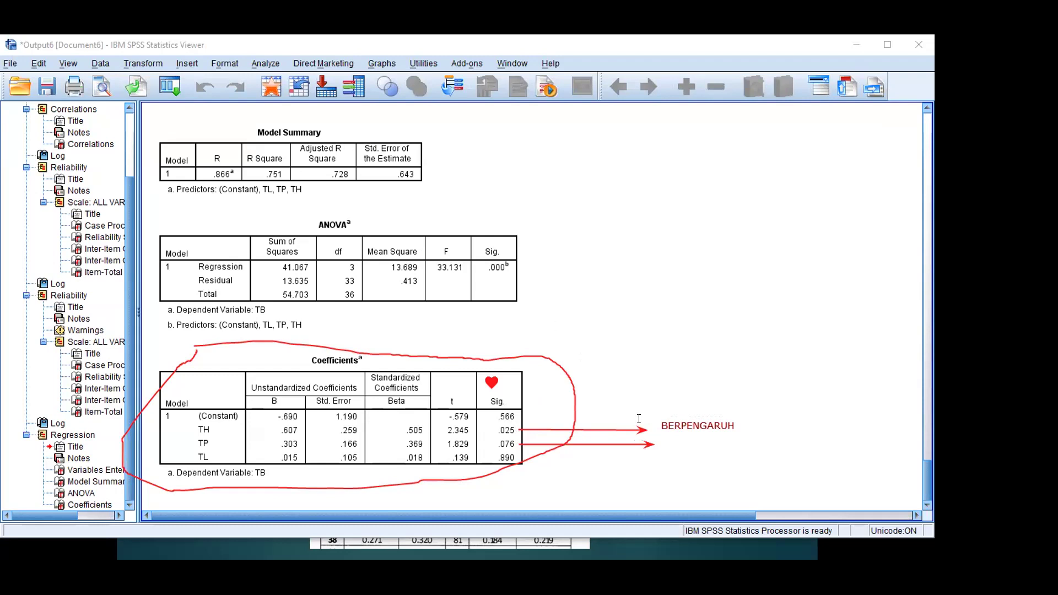
left_click(657, 441)
type("TIDAK")
left_click(676, 401)
left_click(706, 444)
type("BERPE")
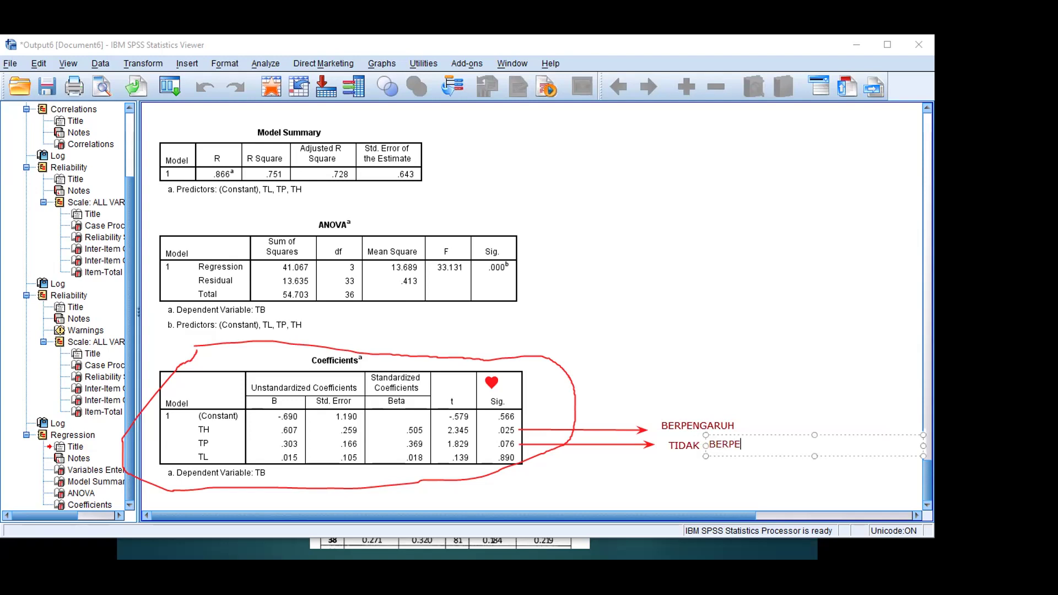
type("NGARUH")
left_click(614, 340)
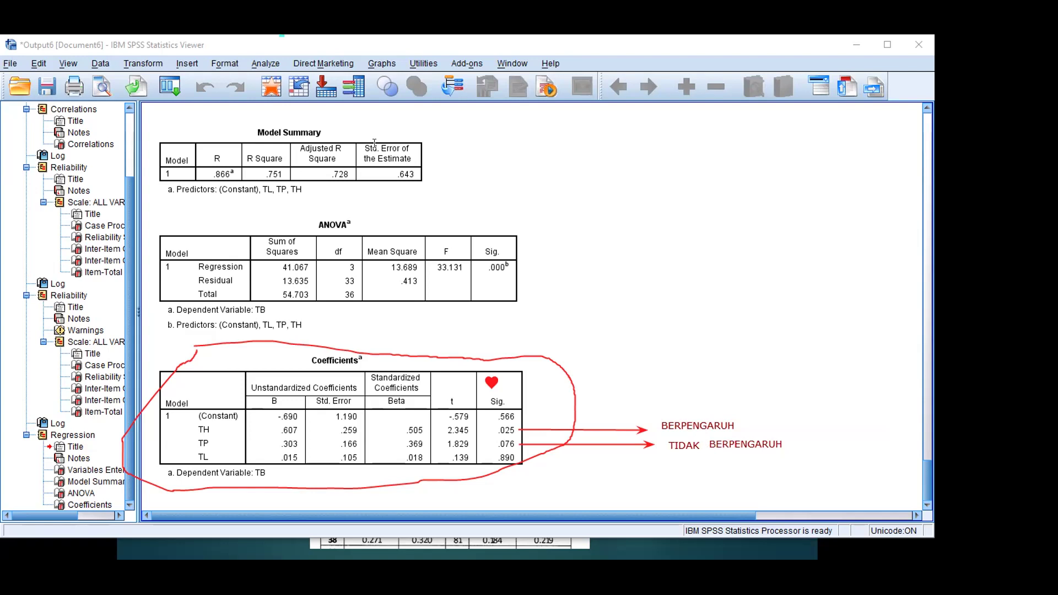
- Draw a red arrow outward from the Sig. value of TL and label it "TIDAK BERPENGARUH"
left_click_drag(521, 458, 645, 457)
left_click(647, 458)
type("TIDAK BERP")
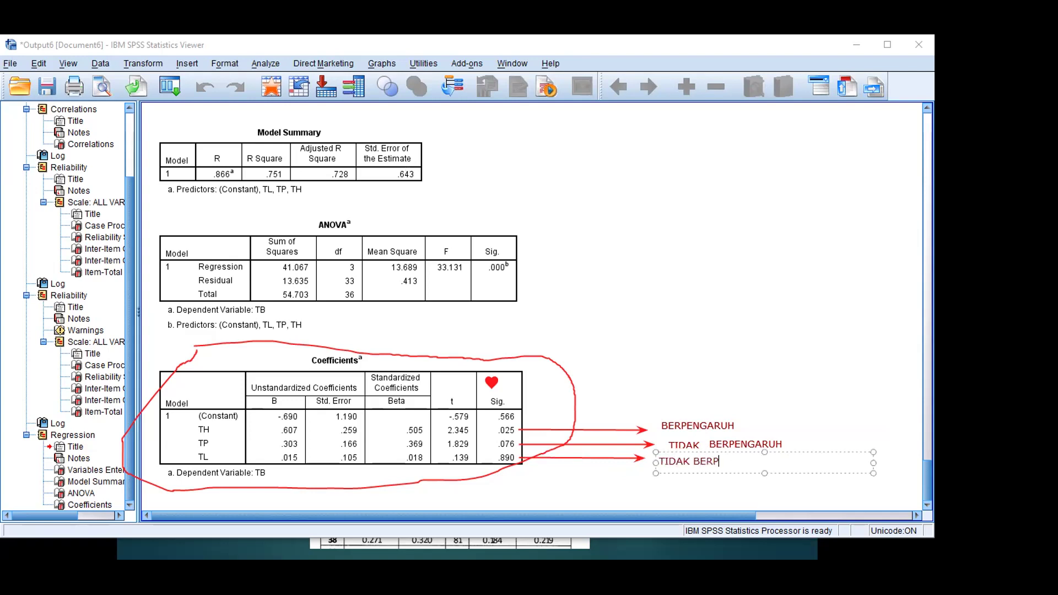
type("ENGARUH")
left_click(648, 368)
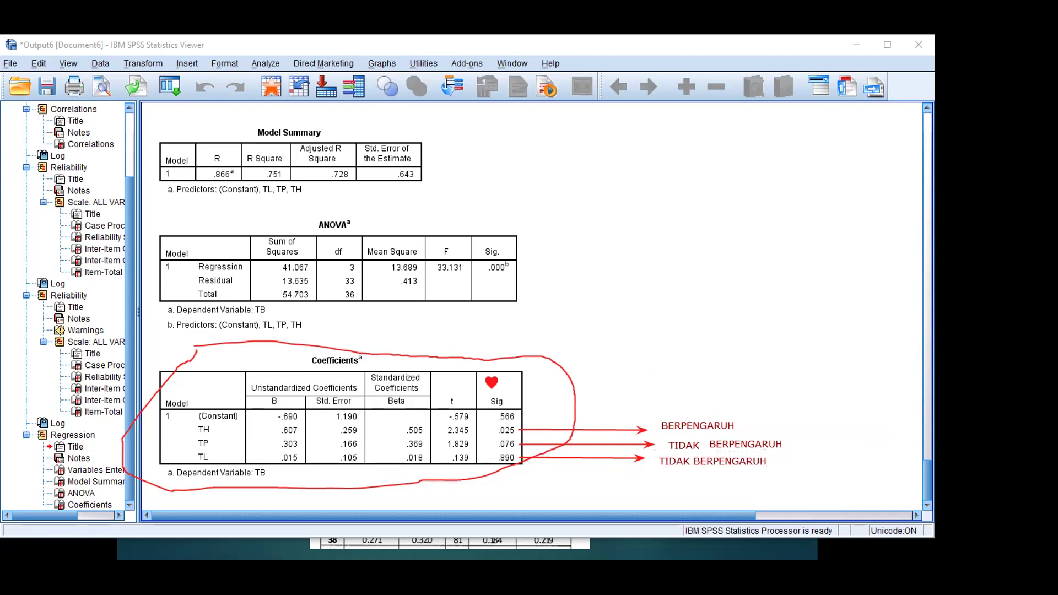